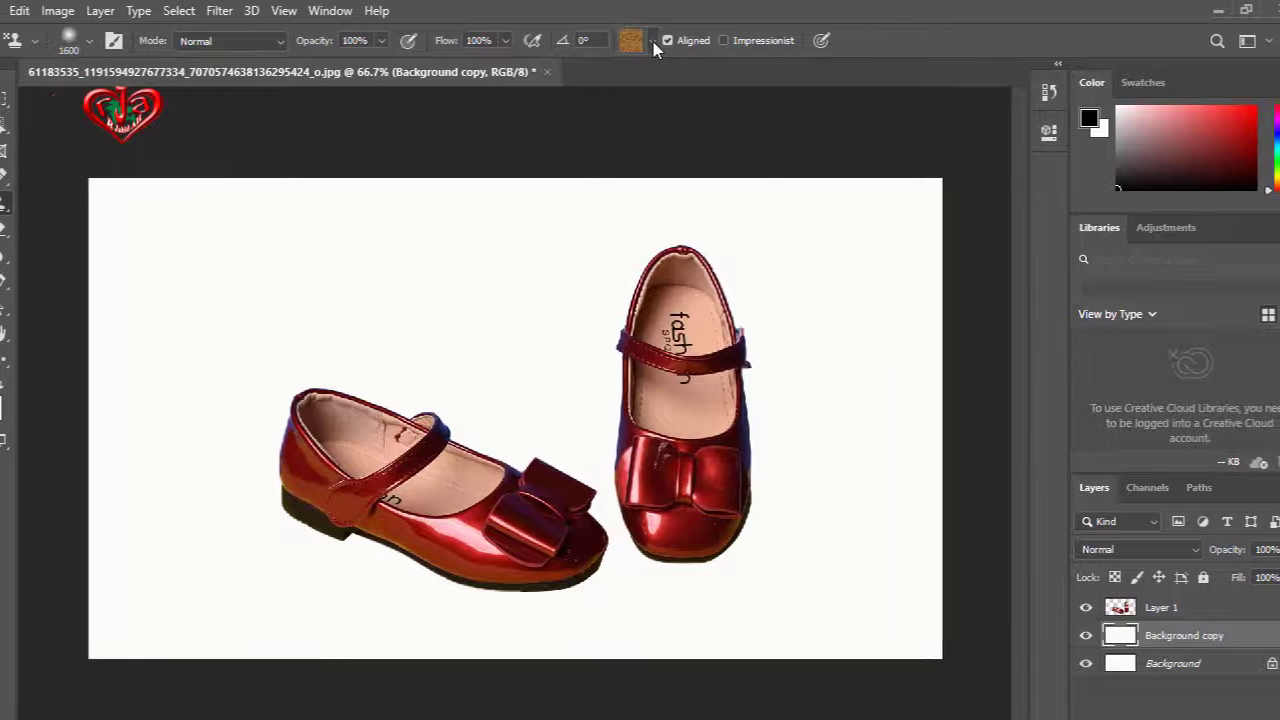
Open the Pattern picker from the Pattern Stamp options bar to show the Trees, Grass and Water sets.
{"action": "left_click", "coordinate": [652, 41]}
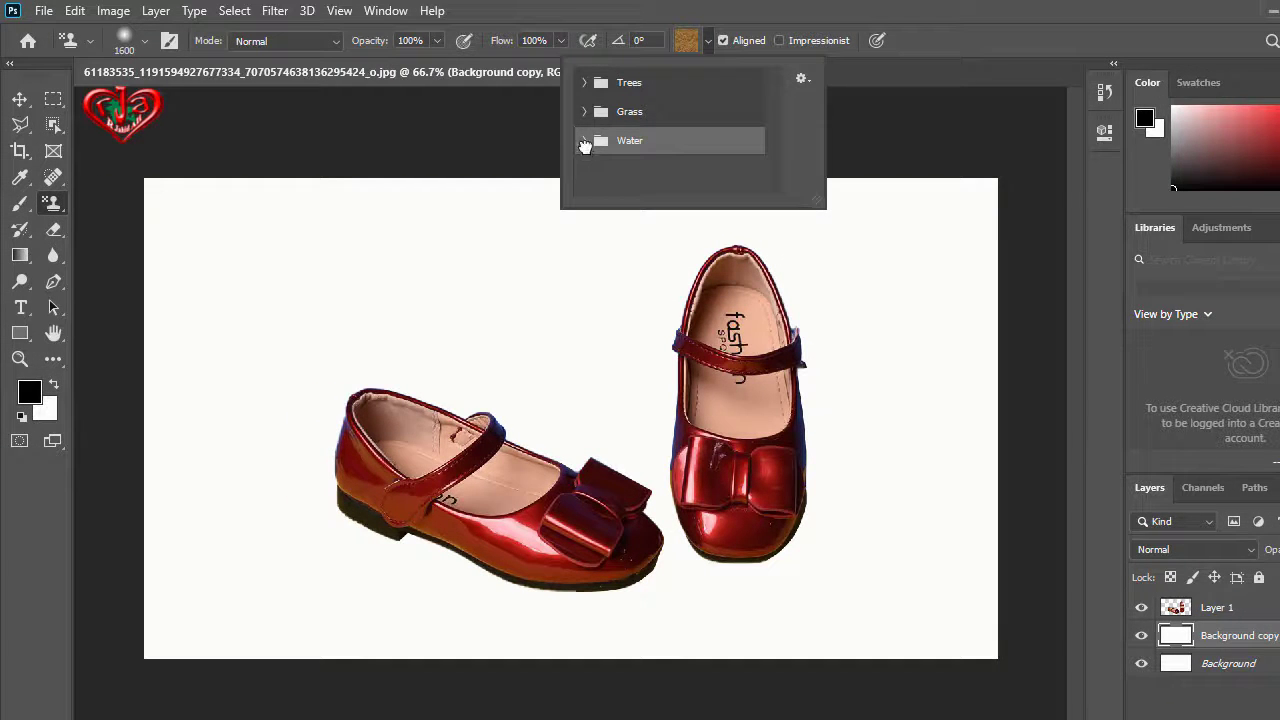
Stamp the first and second Trees patterns (leaf, then dark fern) over the background copy layer.
{"action": "left_click", "coordinate": [585, 82]}
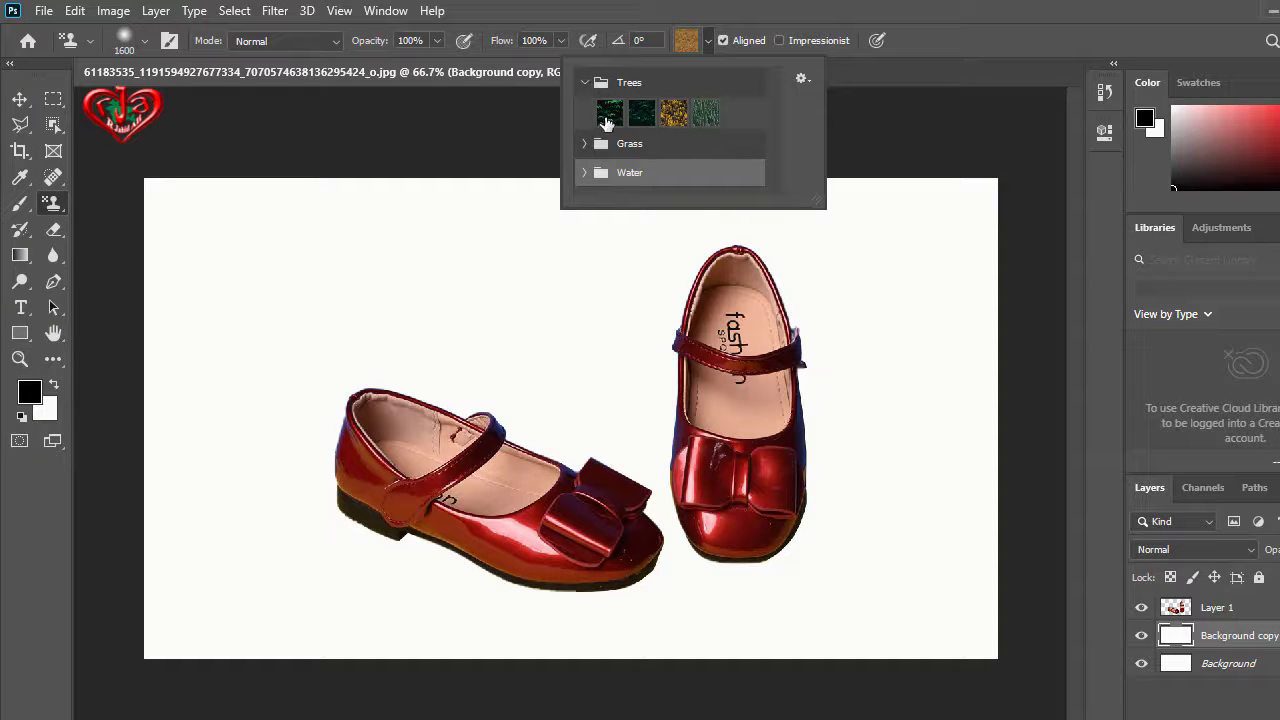
{"action": "left_click", "coordinate": [610, 117]}
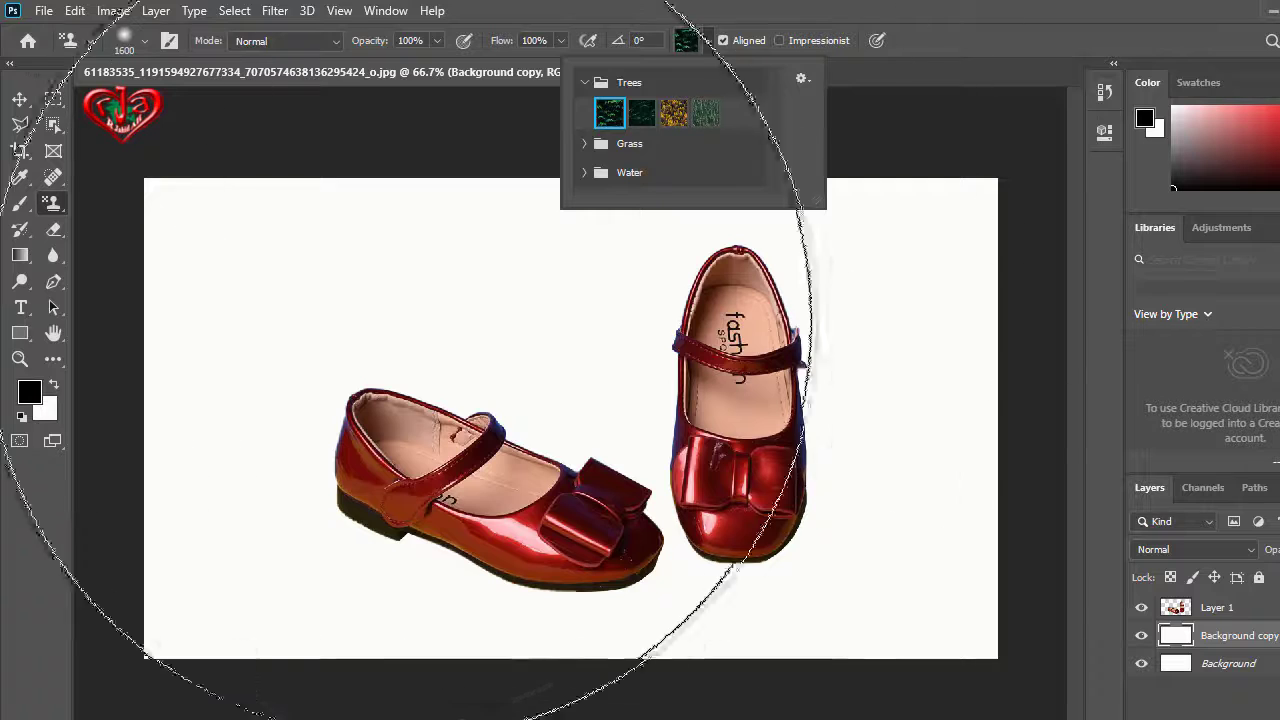
{"action": "left_click", "coordinate": [556, 370]}
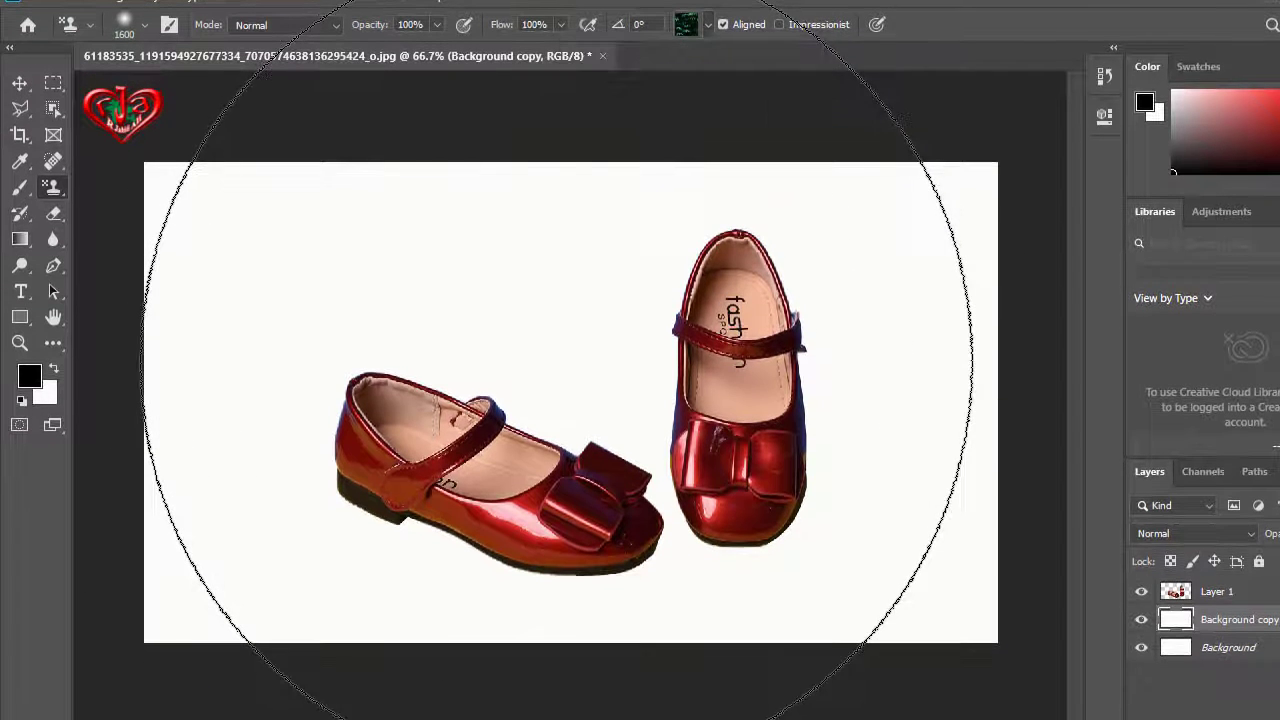
{"action": "left_click", "coordinate": [556, 370]}
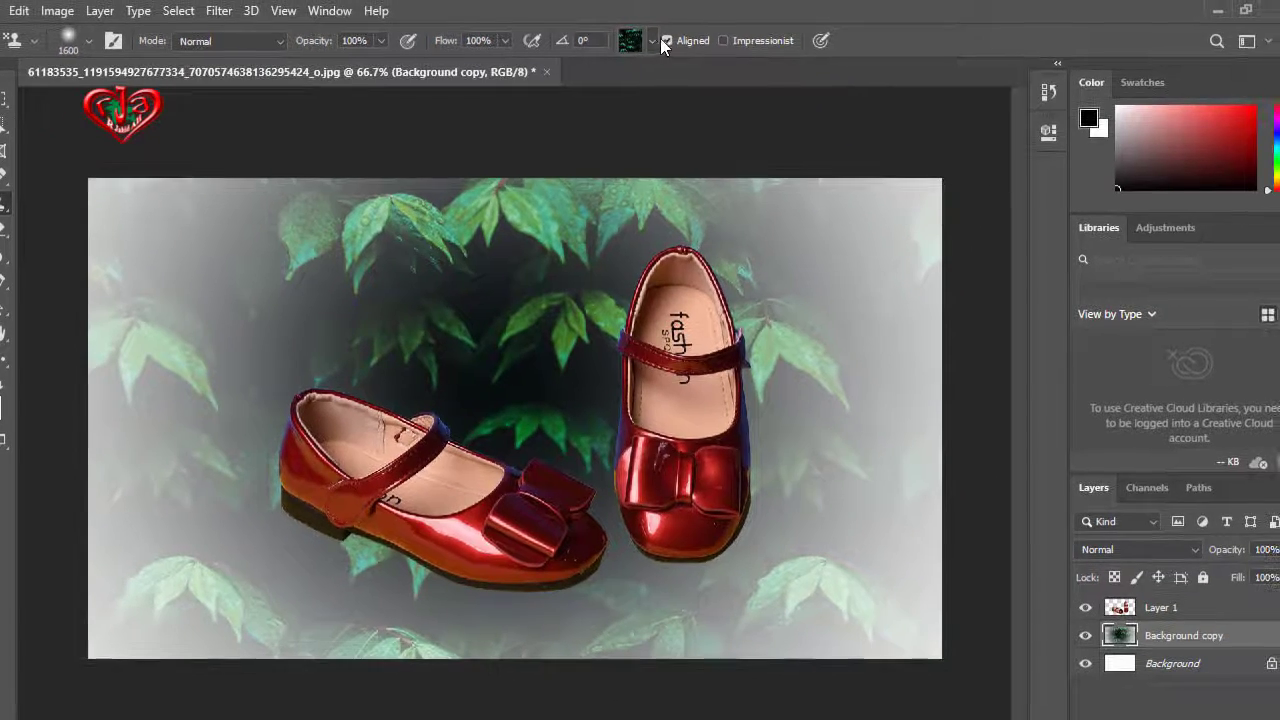
{"action": "left_click", "coordinate": [708, 26]}
{"action": "left_click", "coordinate": [586, 113]}
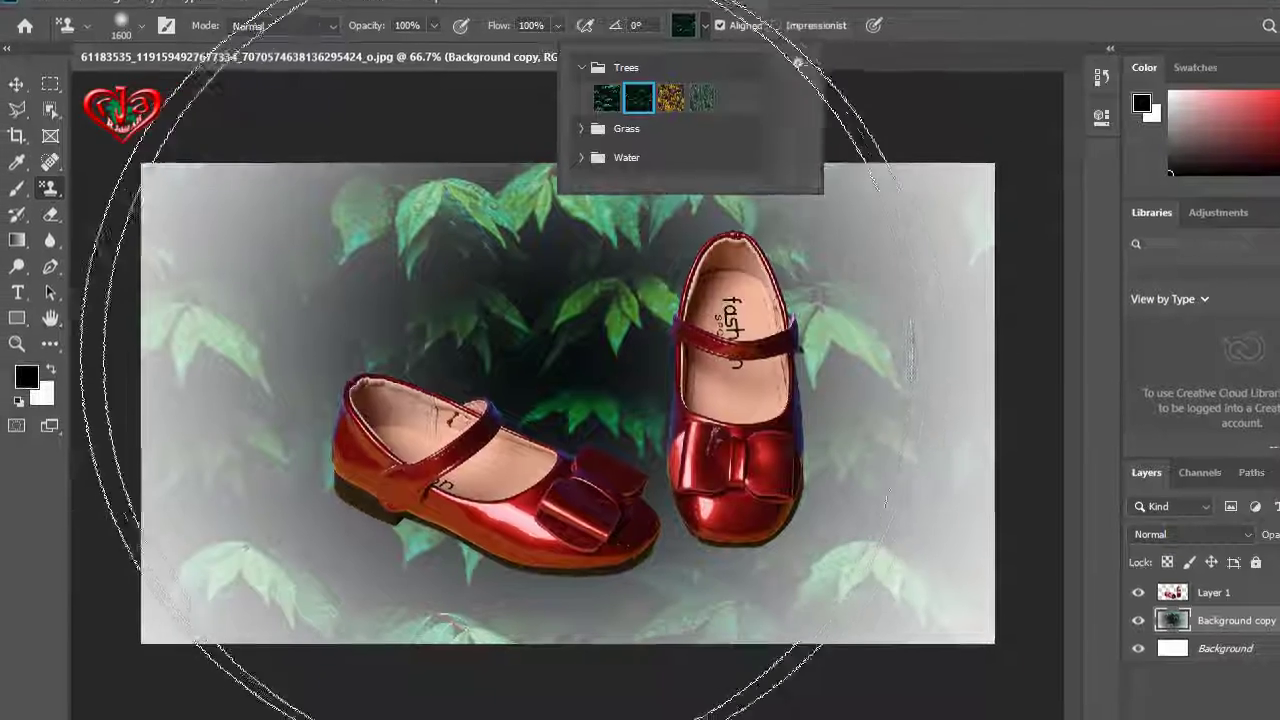
{"action": "left_click", "coordinate": [550, 380]}
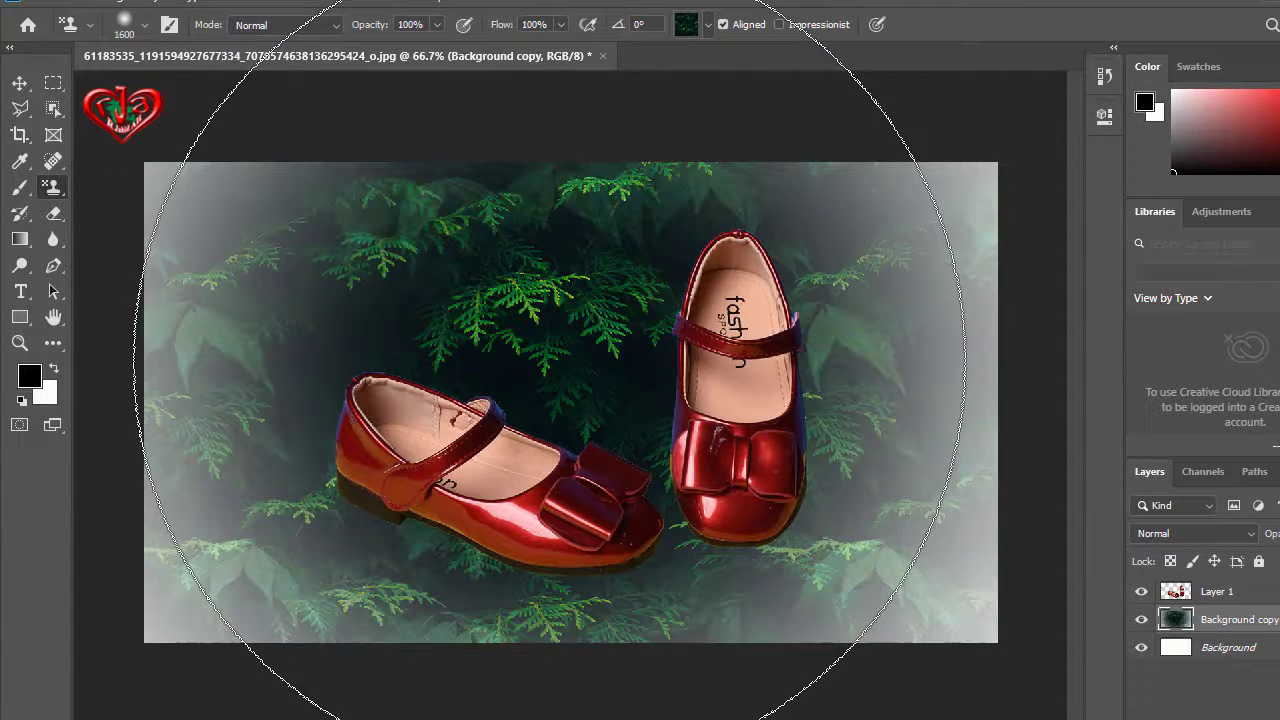
{"action": "left_click", "coordinate": [550, 360]}
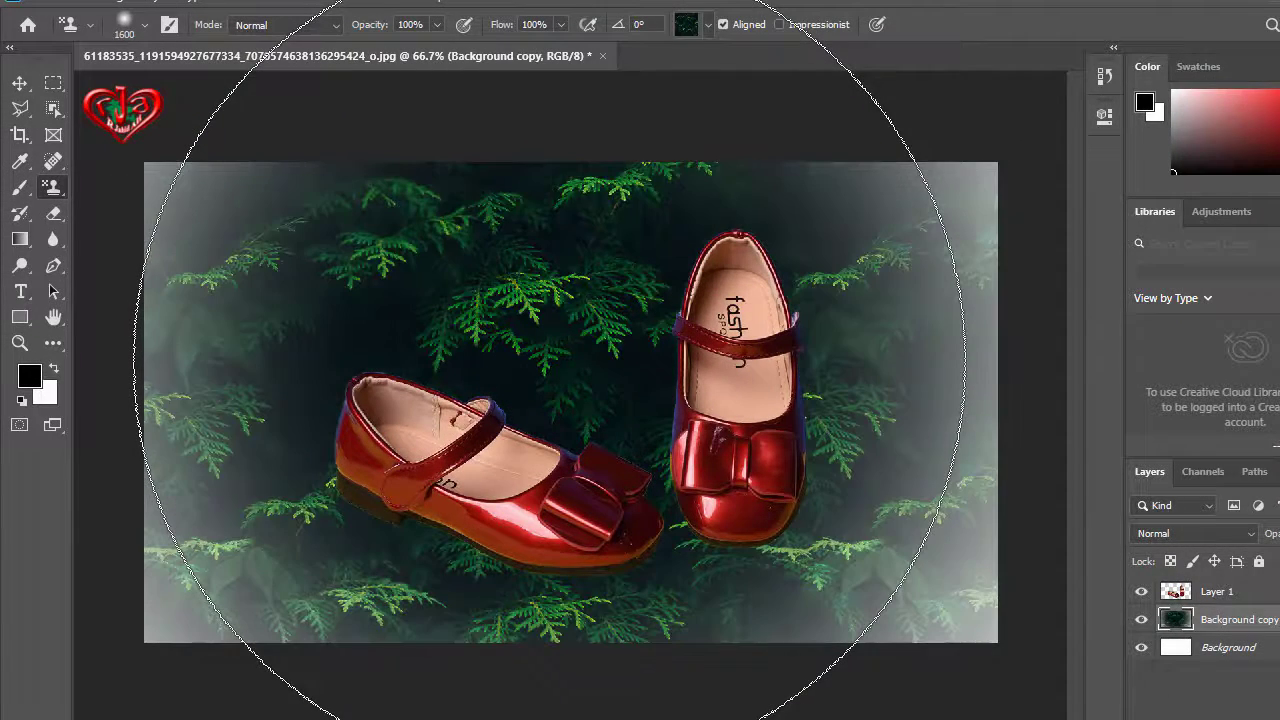
Switch to the fourth Trees pattern and paint the pine forest across the whole background.
{"action": "left_click", "coordinate": [708, 24]}
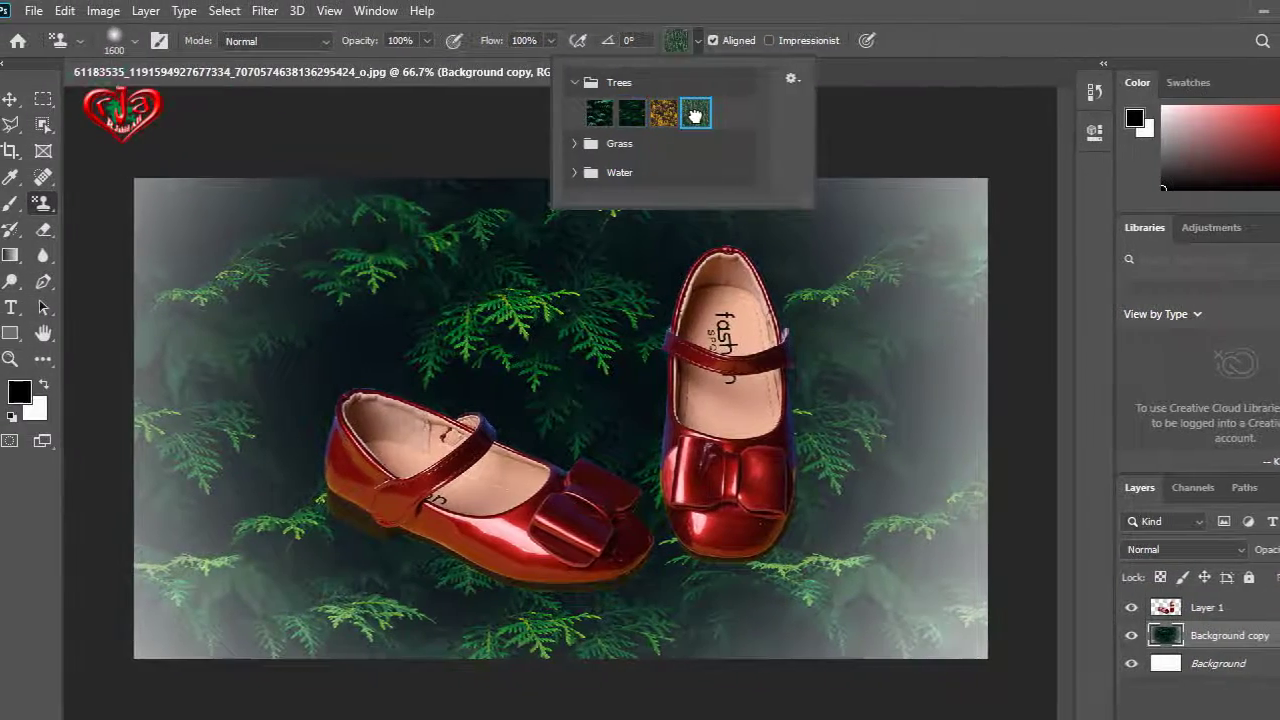
{"action": "left_click", "coordinate": [653, 111]}
{"action": "key", "text": "Return"}
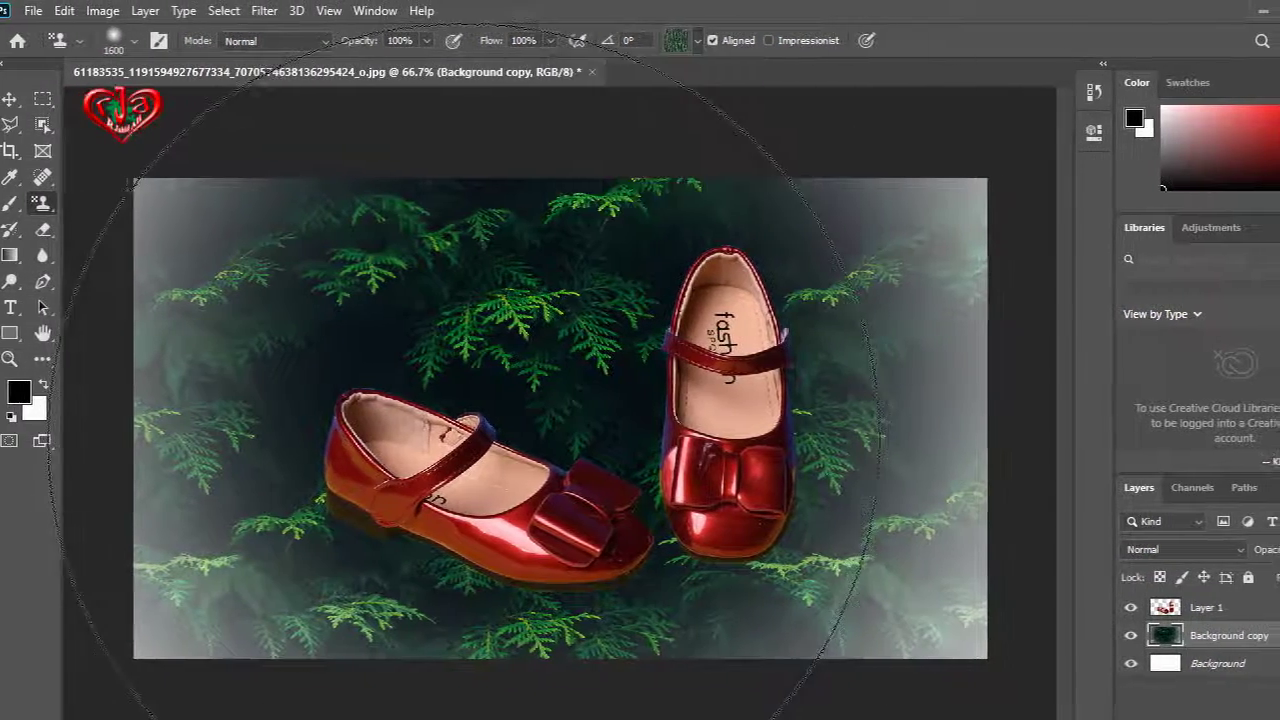
{"action": "left_click_drag", "start_coordinate": [464, 370], "coordinate": [735, 360]}
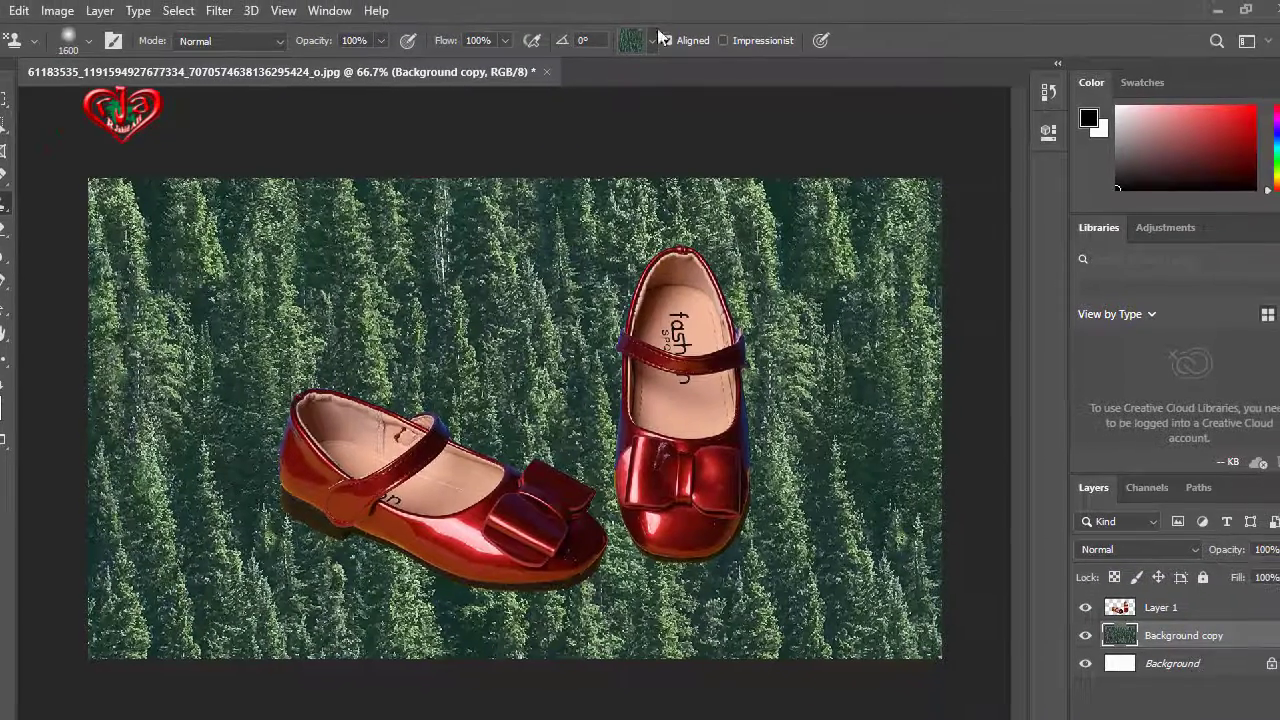
Stamp the third Grass pattern over the forest background behind the shoes.
{"action": "left_click", "coordinate": [655, 40]}
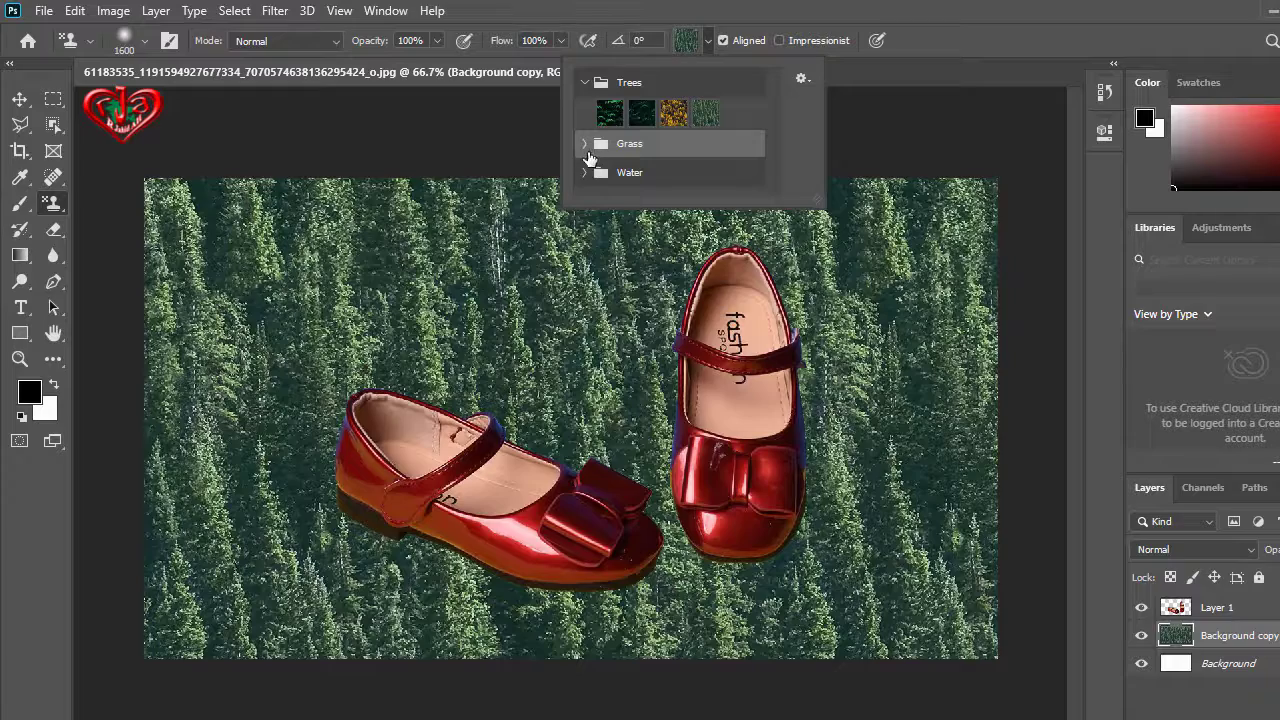
{"action": "left_click", "coordinate": [584, 145]}
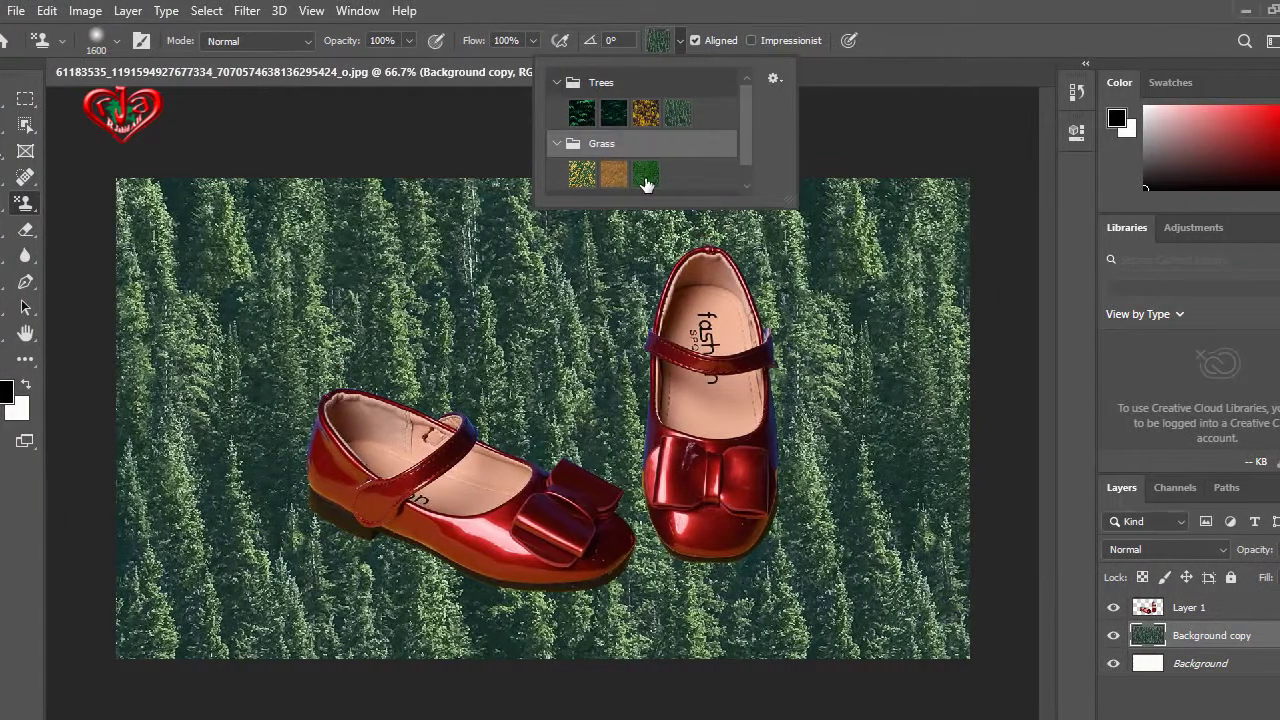
{"action": "left_click", "coordinate": [646, 176]}
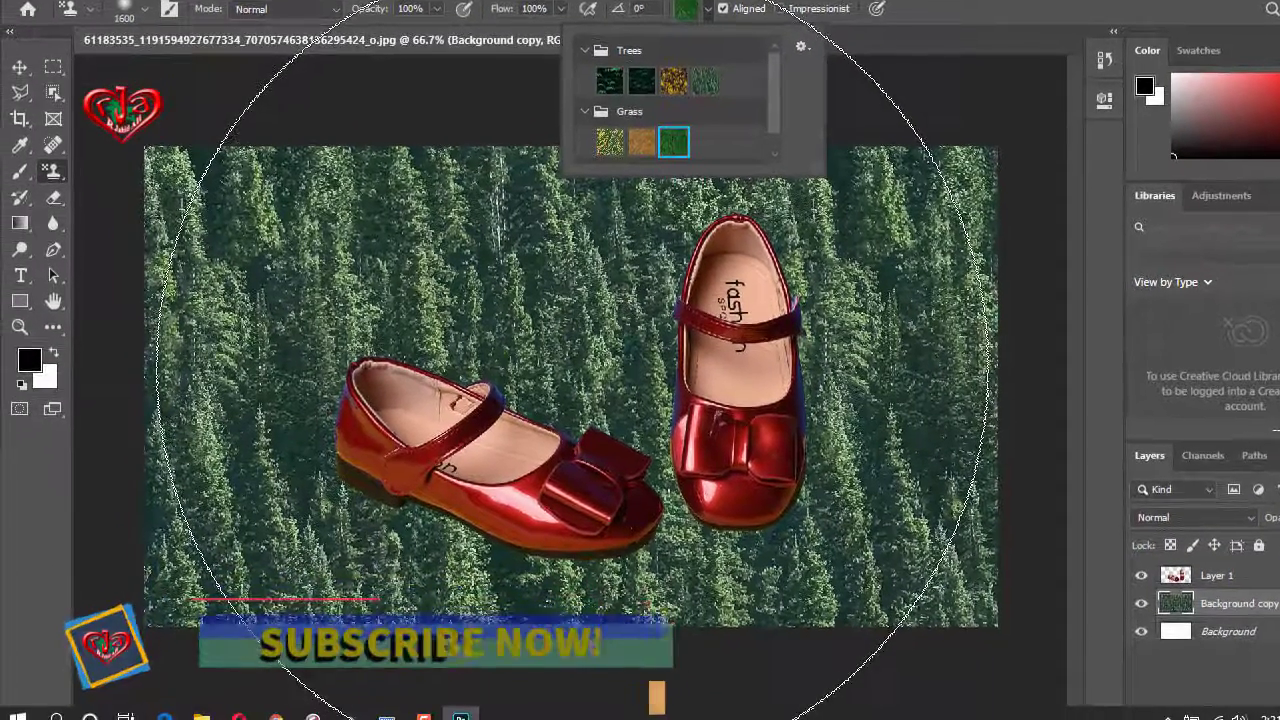
{"action": "left_click", "coordinate": [572, 370]}
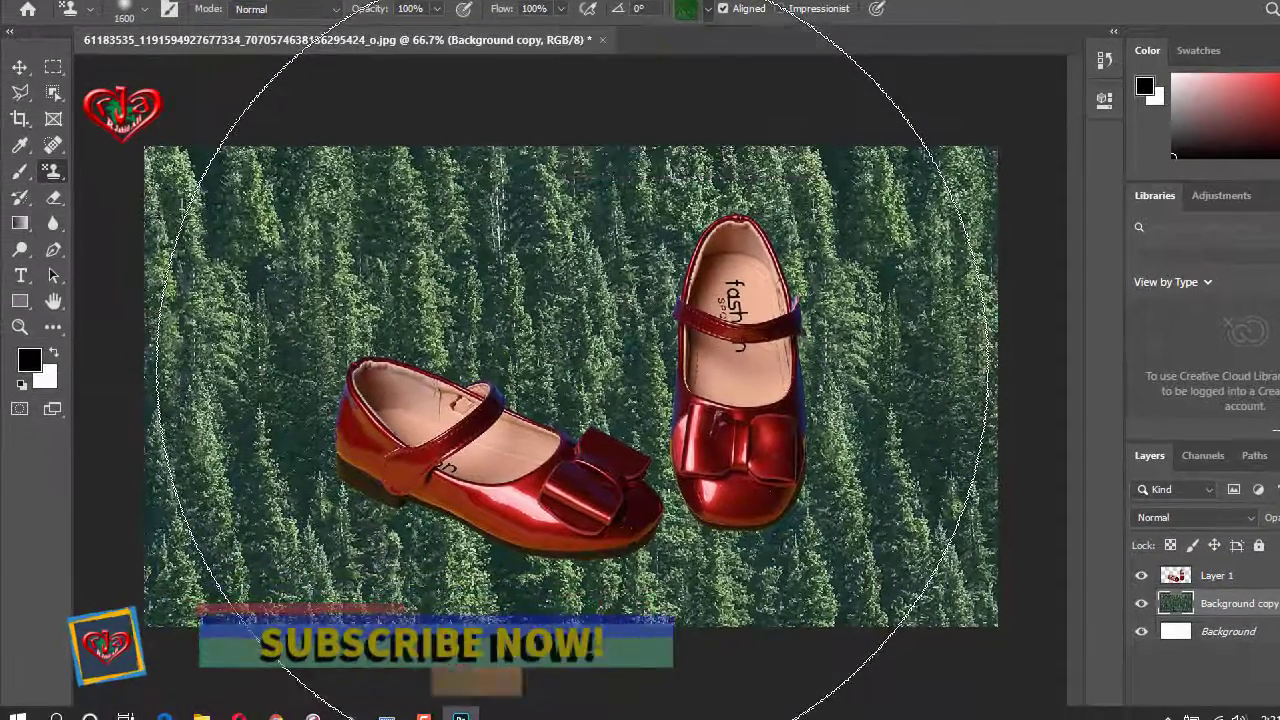
{"action": "left_click", "coordinate": [572, 370]}
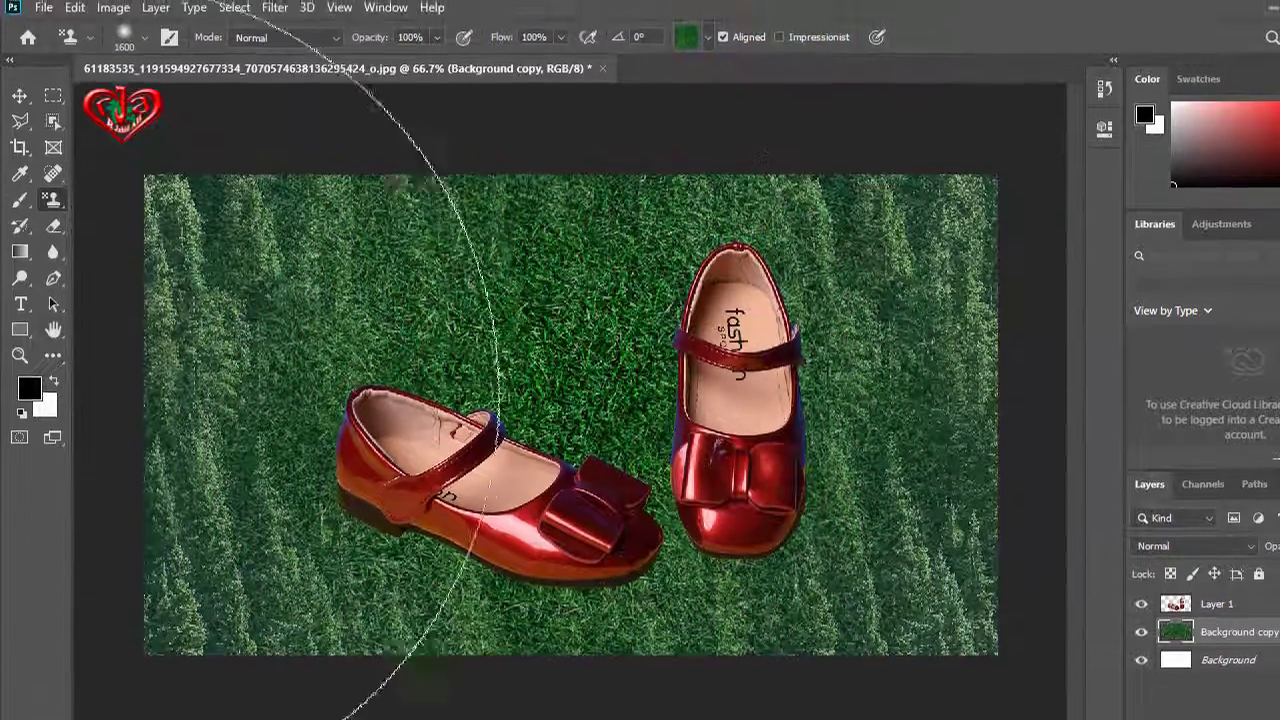
Select Layer 1 and nudge the shoes down three steps with Free Transform.
{"action": "left_click", "coordinate": [55, 303]}
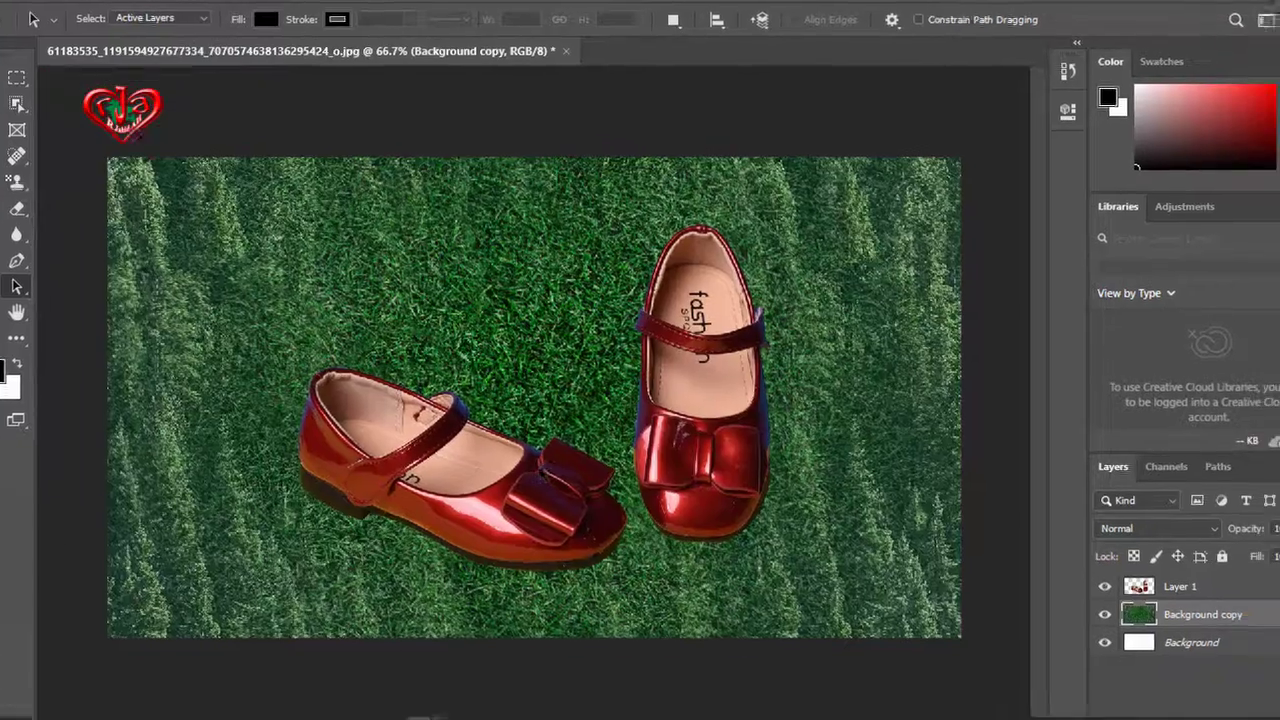
{"action": "left_click", "coordinate": [1180, 586]}
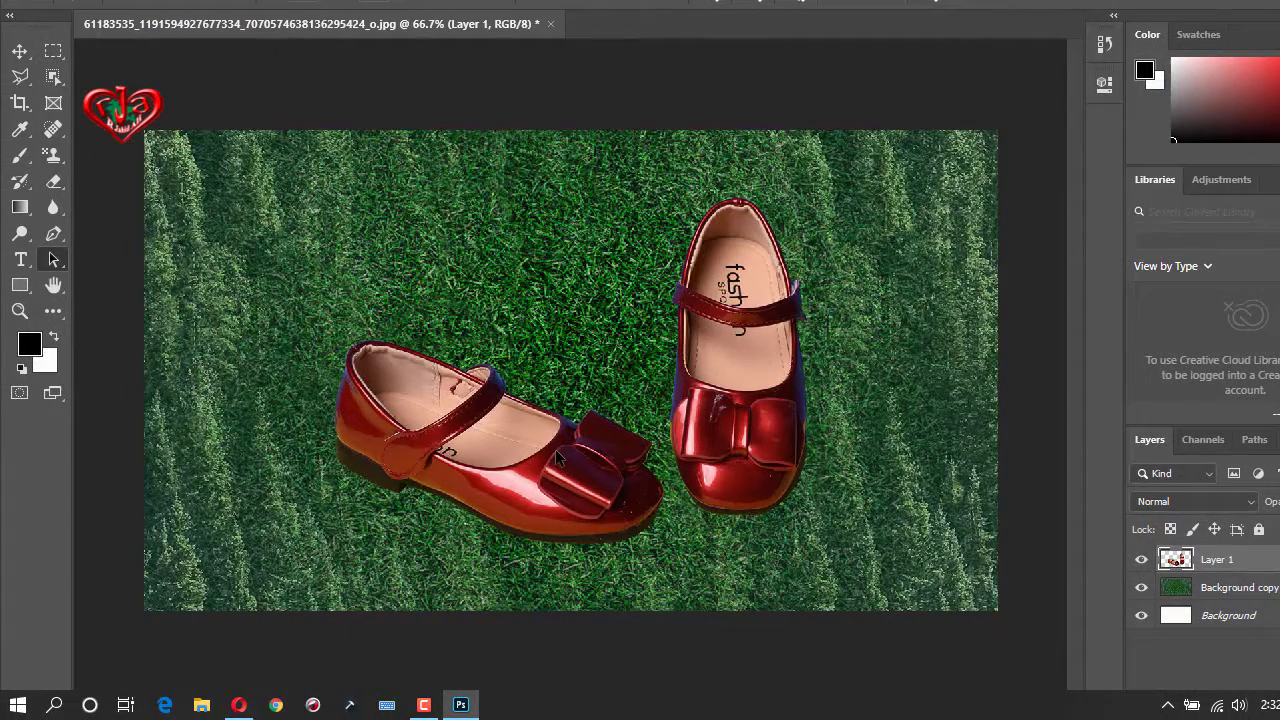
{"action": "key", "text": "ctrl+t"}
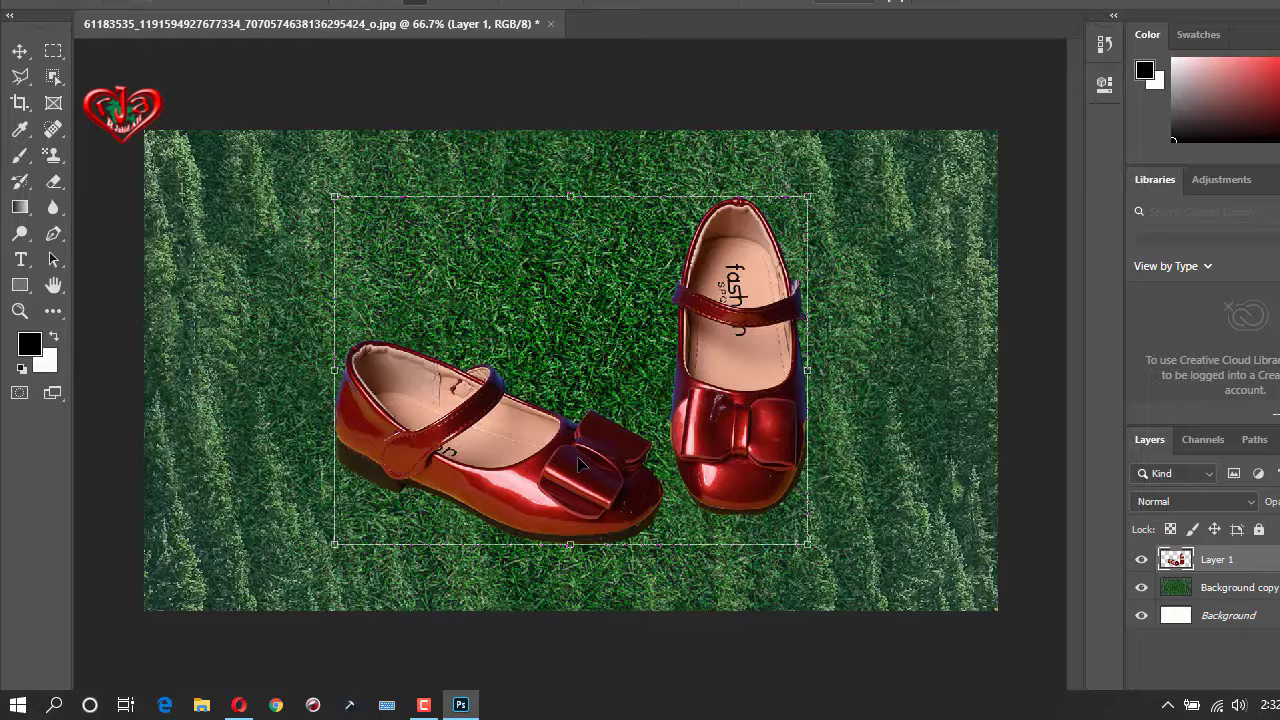
{"action": "key", "text": "ctrl+t"}
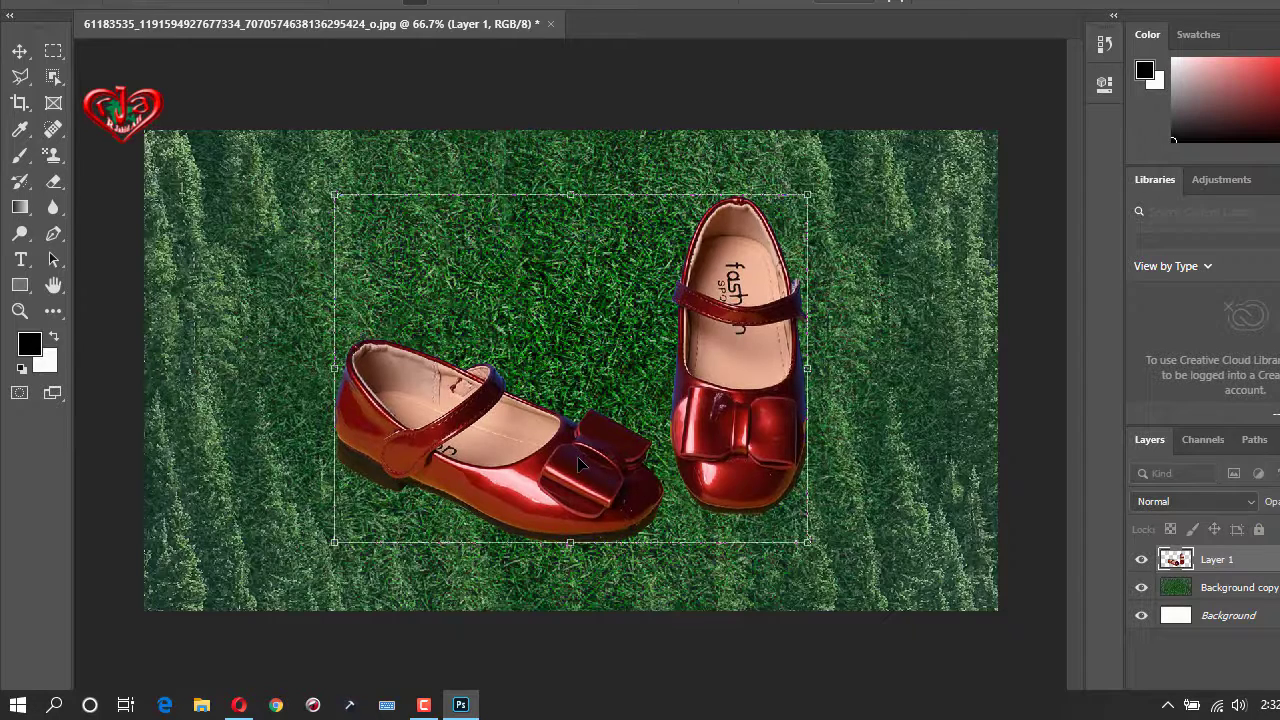
{"action": "key", "text": "Down"}
{"action": "key", "text": "Down"}
{"action": "key", "text": "Down"}
{"action": "key", "text": "Down"}
{"action": "key", "text": "Down"}
{"action": "key", "text": "Down"}
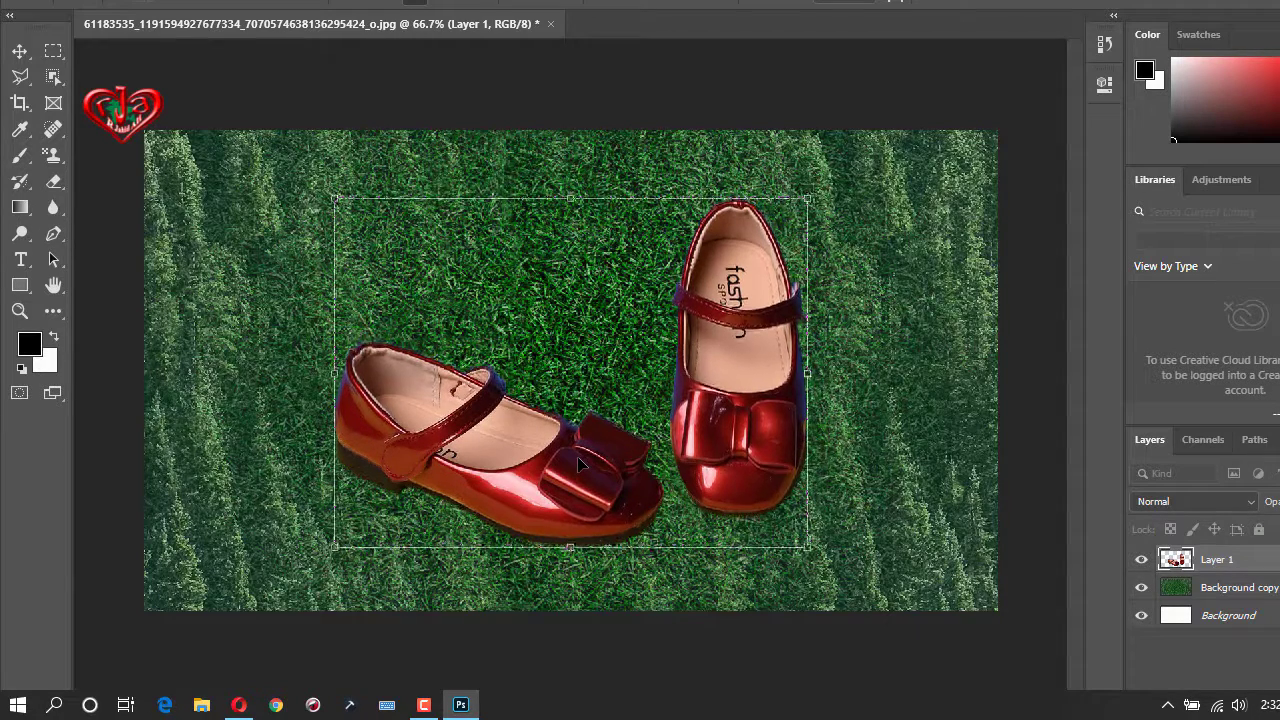
{"action": "key", "text": "Down"}
{"action": "key", "text": "Down"}
{"action": "key", "text": "Down"}
{"action": "key", "text": "Down"}
{"action": "key", "text": "Down"}
{"action": "key", "text": "Down"}
{"action": "key", "text": "Down"}
{"action": "key", "text": "Down"}
{"action": "key", "text": "Down"}
{"action": "key", "text": "Down"}
{"action": "key", "text": "Down"}
{"action": "key", "text": "Down"}
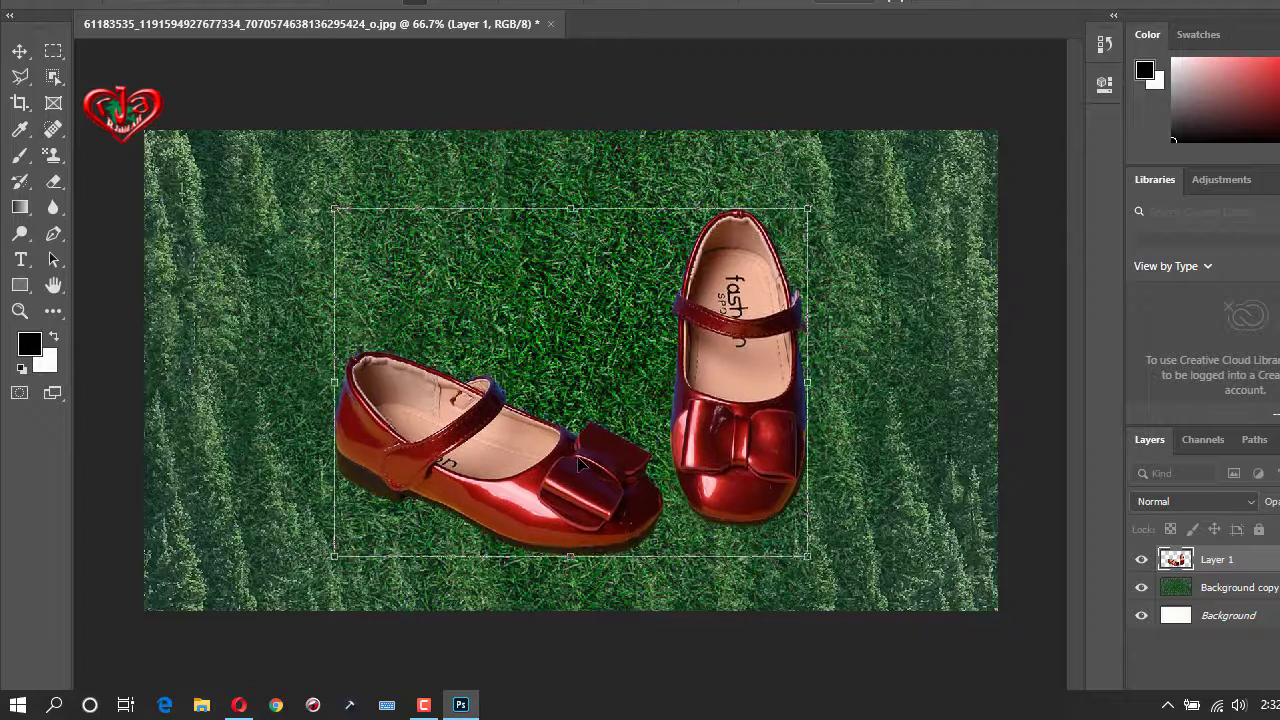
{"action": "key", "text": "Down"}
{"action": "key", "text": "Down"}
{"action": "key", "text": "Down"}
{"action": "key", "text": "Down"}
{"action": "key", "text": "Down"}
{"action": "key", "text": "Down"}
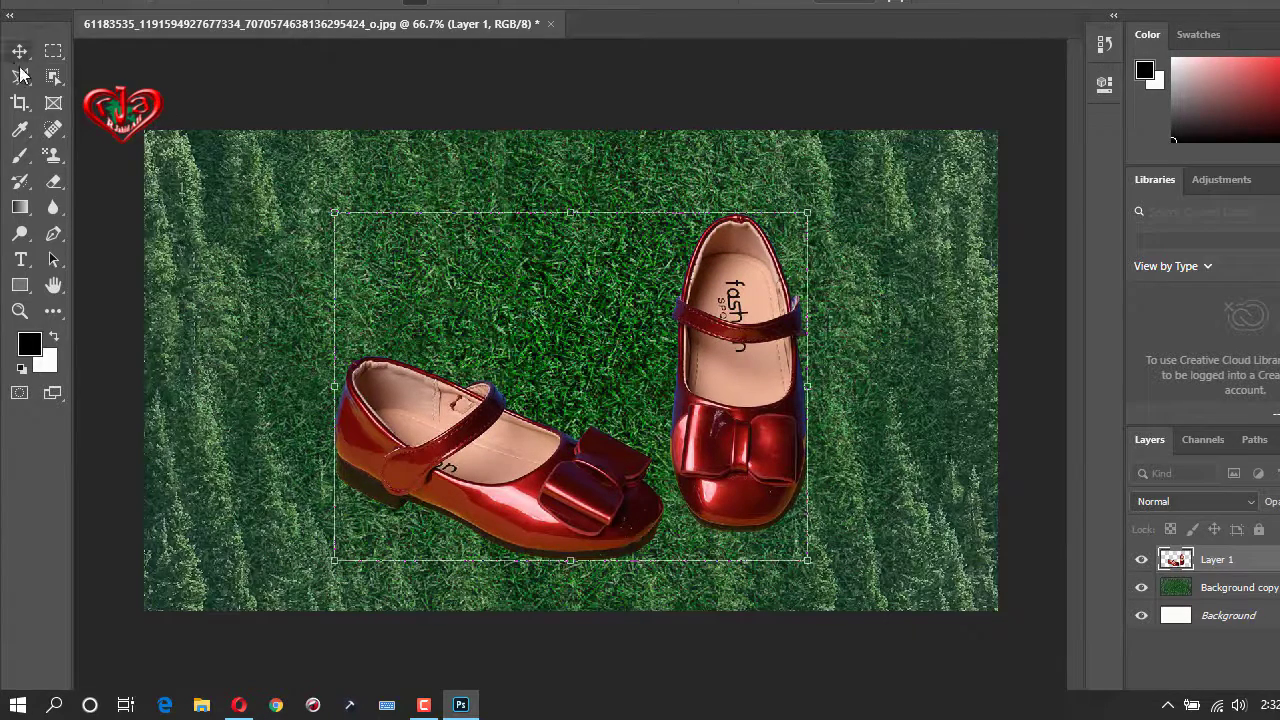
Commit the transform and start a new text layer near the canvas's upper left.
{"action": "left_click", "coordinate": [53, 259]}
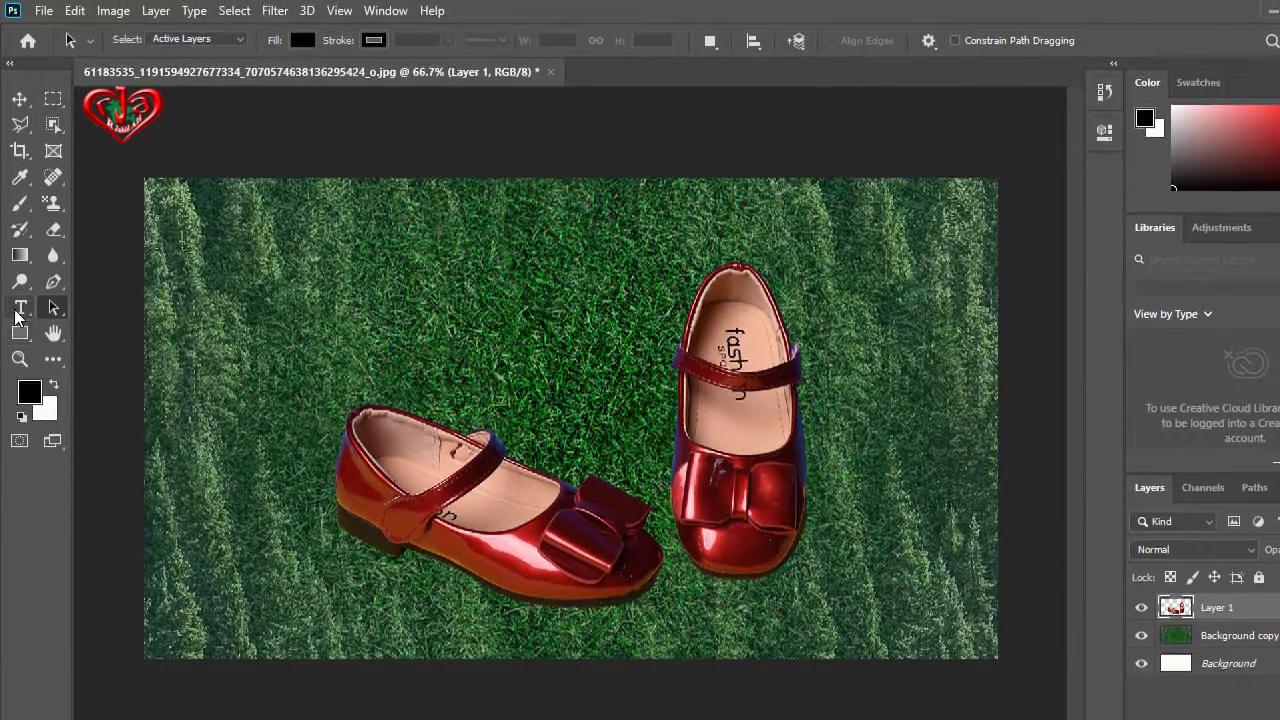
{"action": "left_click", "coordinate": [20, 310]}
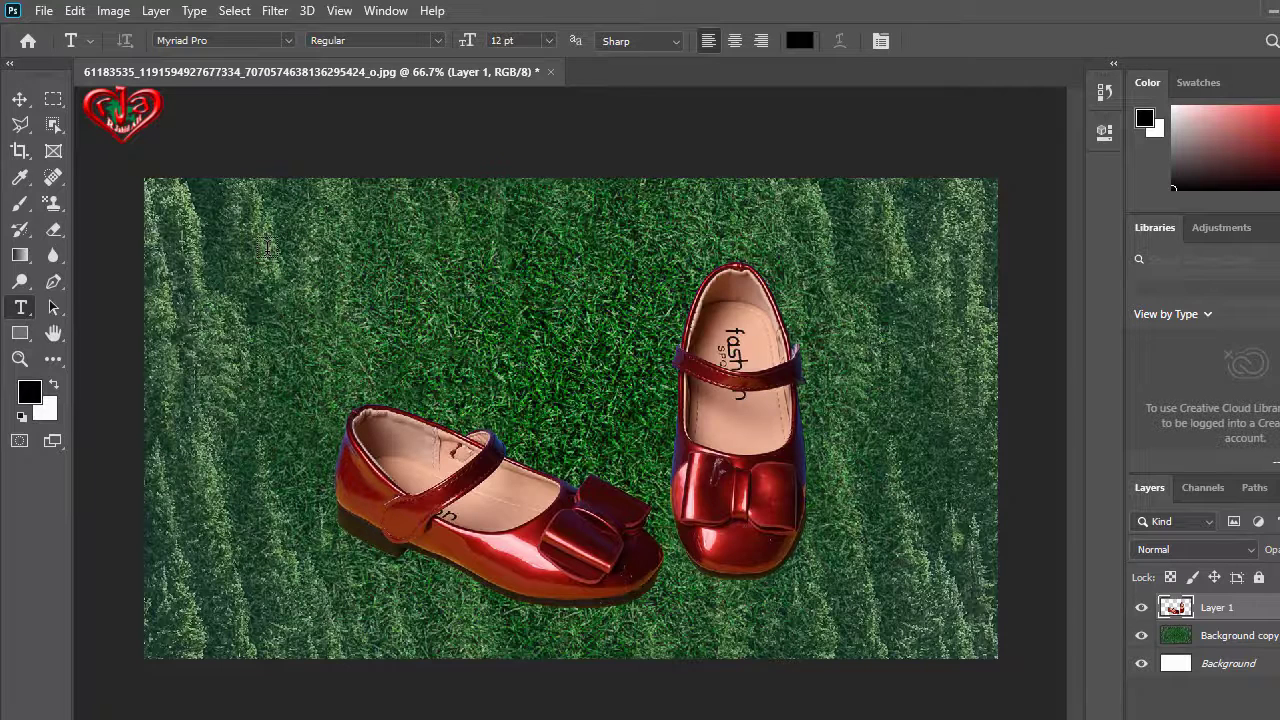
{"action": "left_click", "coordinate": [268, 247]}
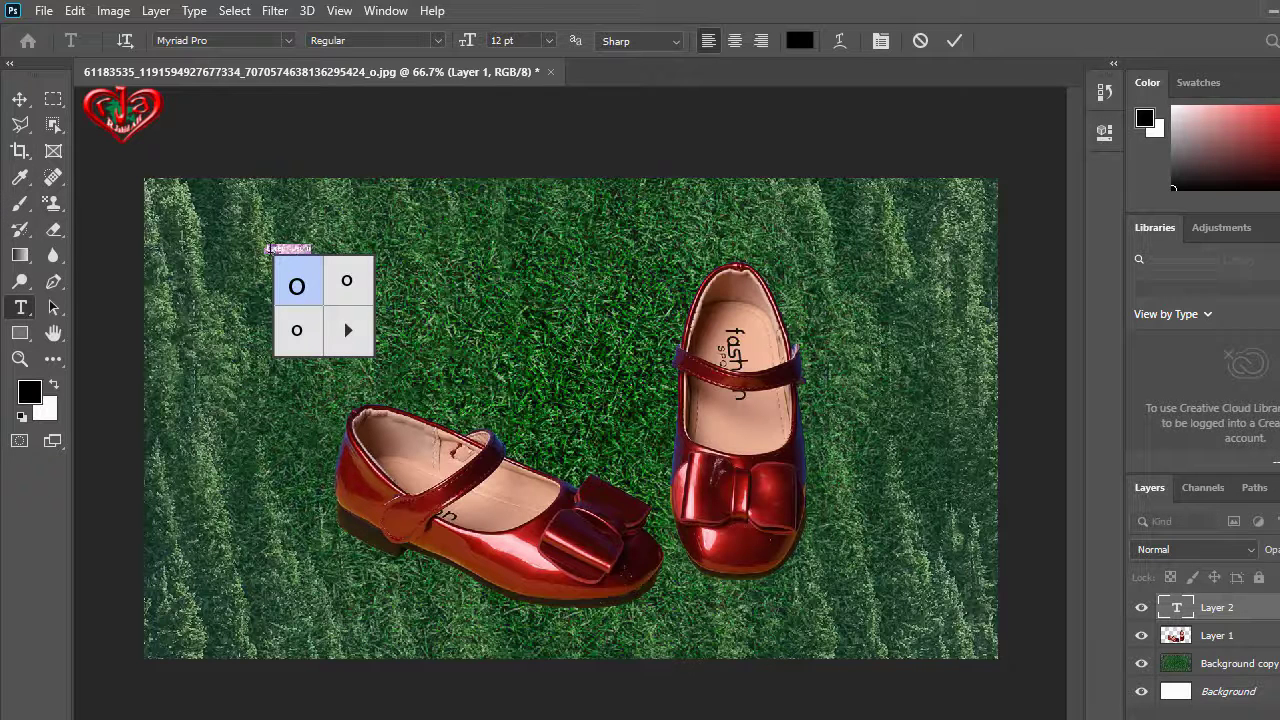
{"action": "left_click", "coordinate": [268, 248]}
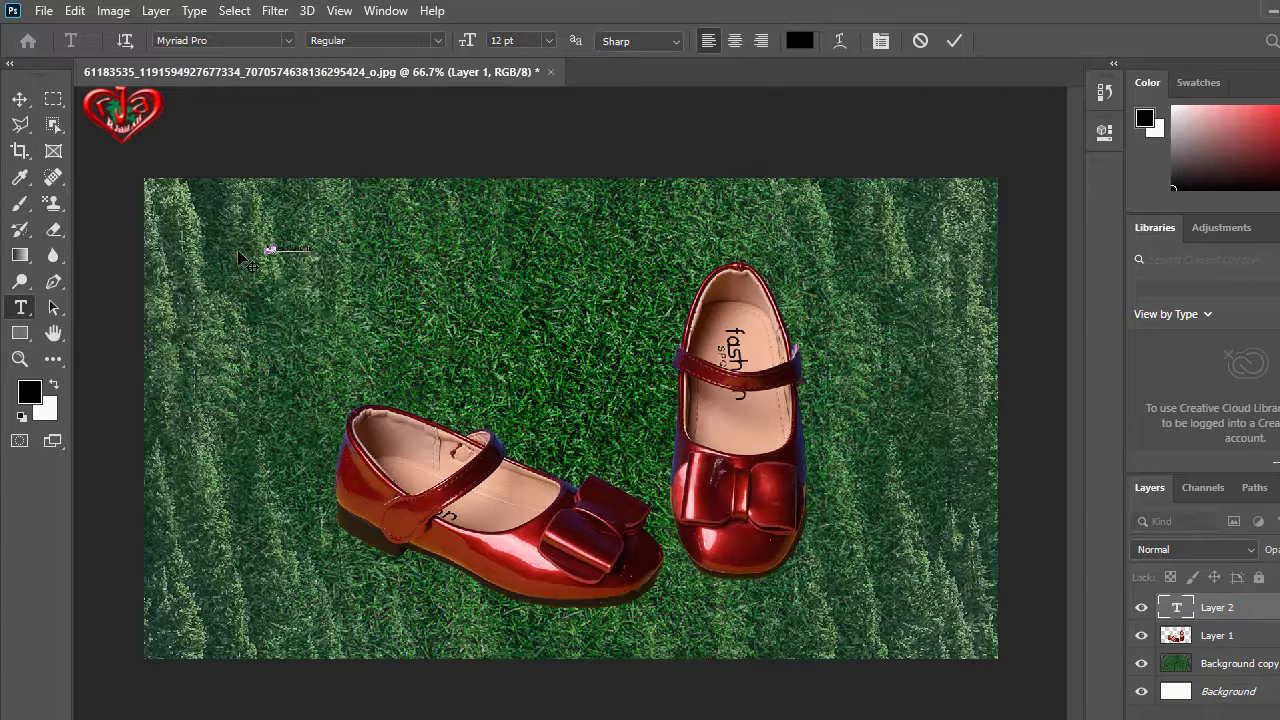
Replace the placeholder with 'Baby Shoes' at 48 pt and select the title text.
{"action": "key", "text": "ctrl+a"}
{"action": "left_click", "coordinate": [548, 43]}
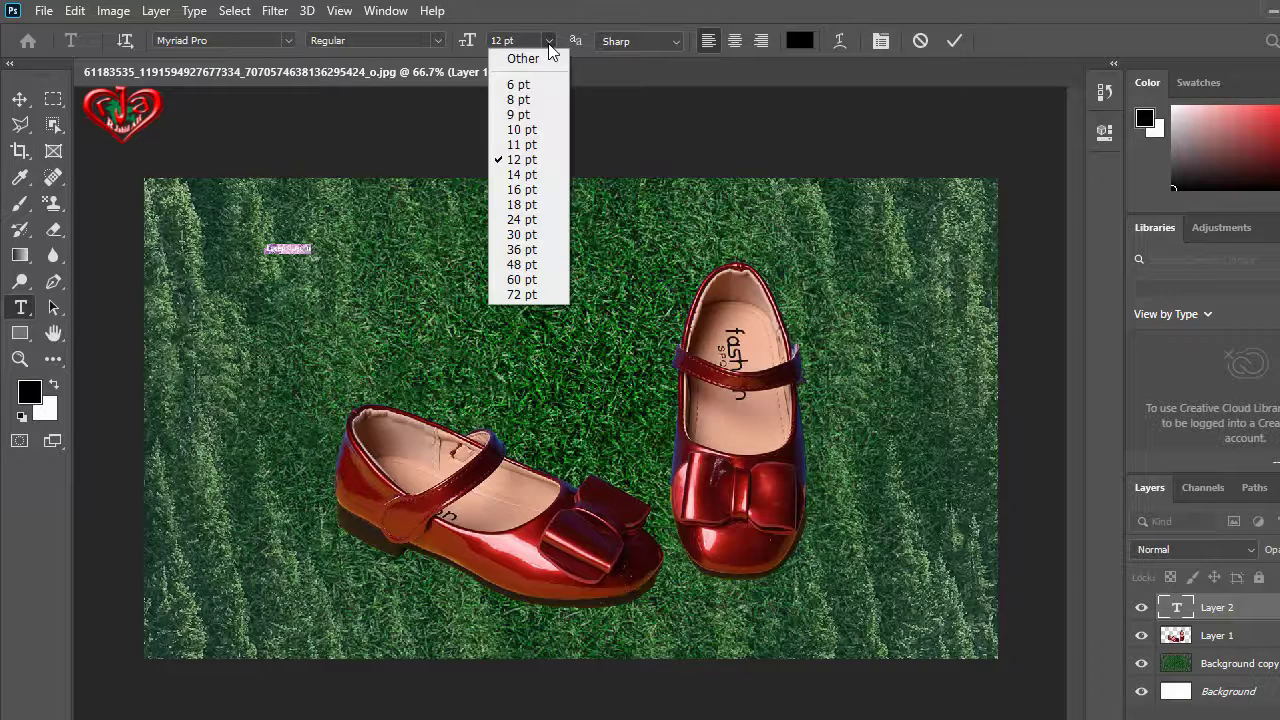
{"action": "left_click", "coordinate": [522, 266]}
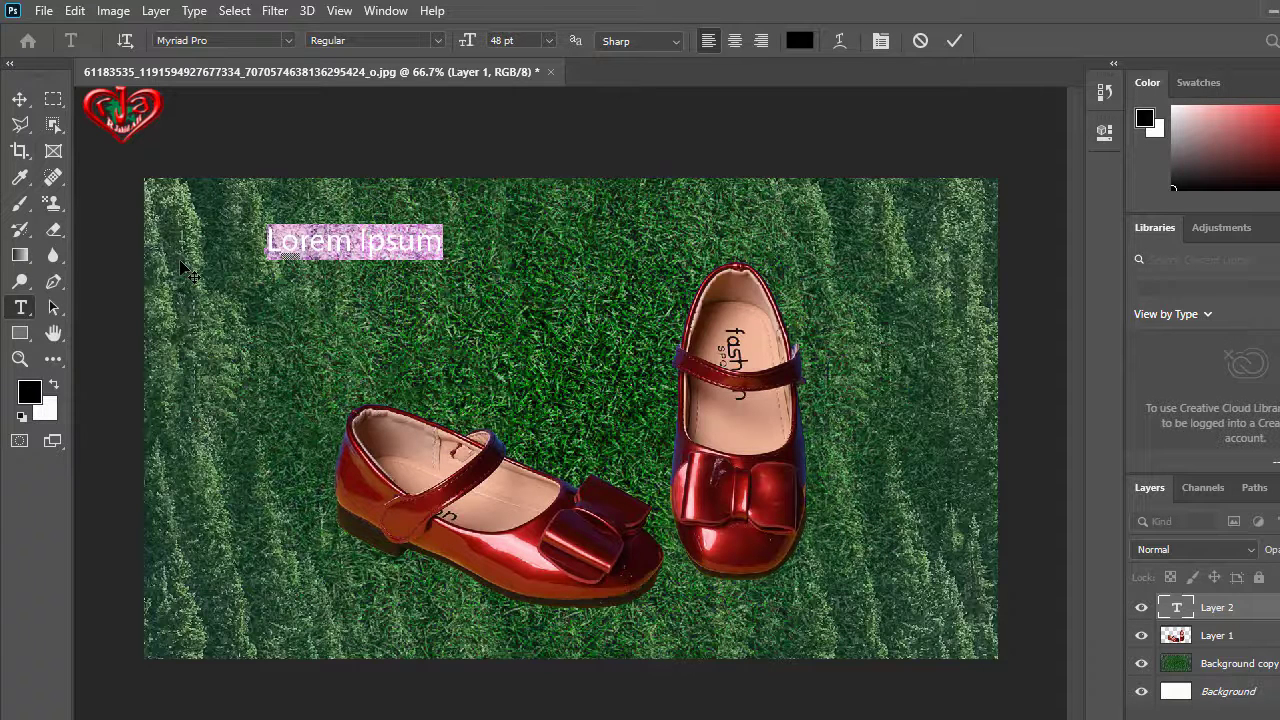
{"action": "type", "text": "Baby"}
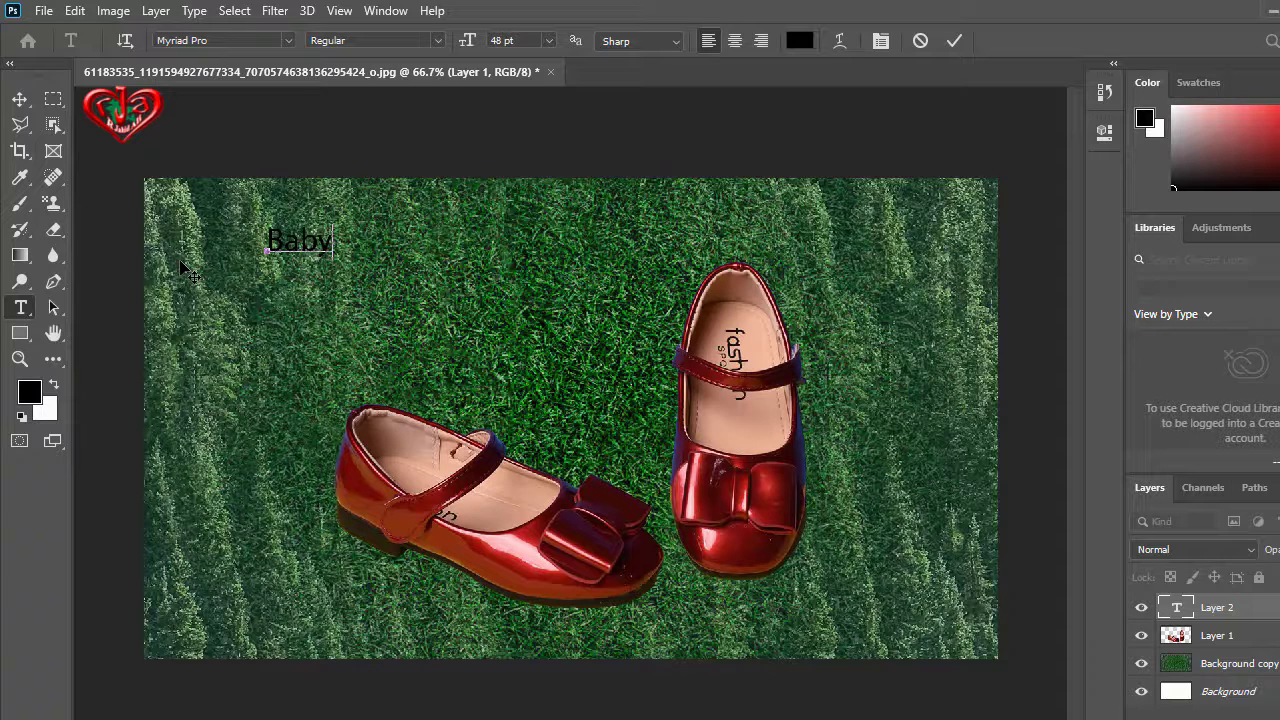
{"action": "type", "text": " Shoes"}
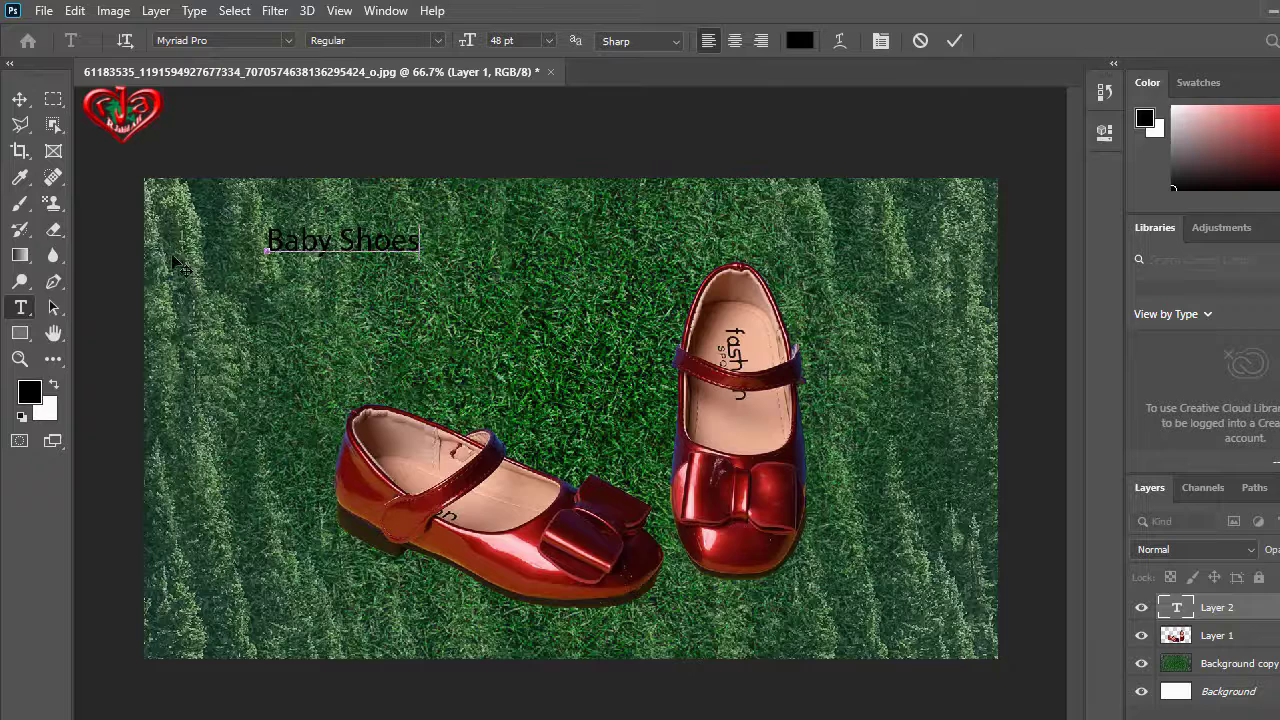
{"action": "left_click_drag", "start_coordinate": [420, 240], "coordinate": [237, 222]}
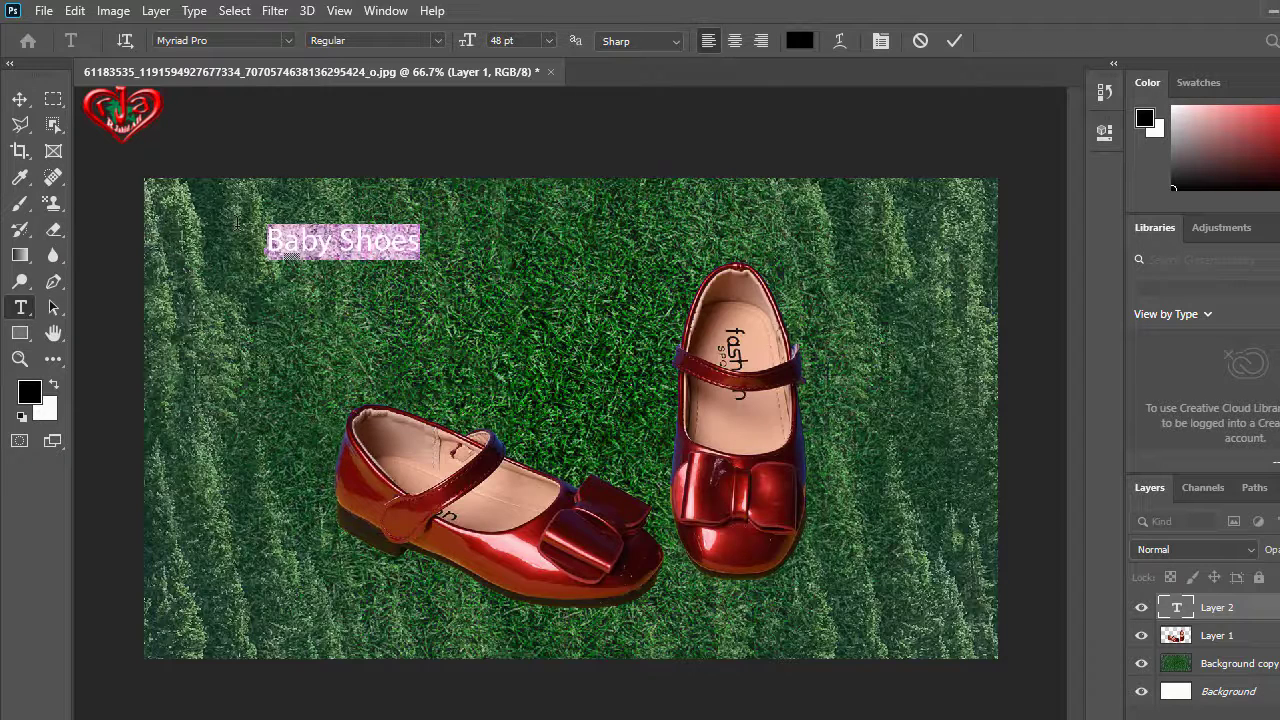
Set the Baby Shoes text colour to a light pink sampled from the shoe.
{"action": "left_click", "coordinate": [807, 41]}
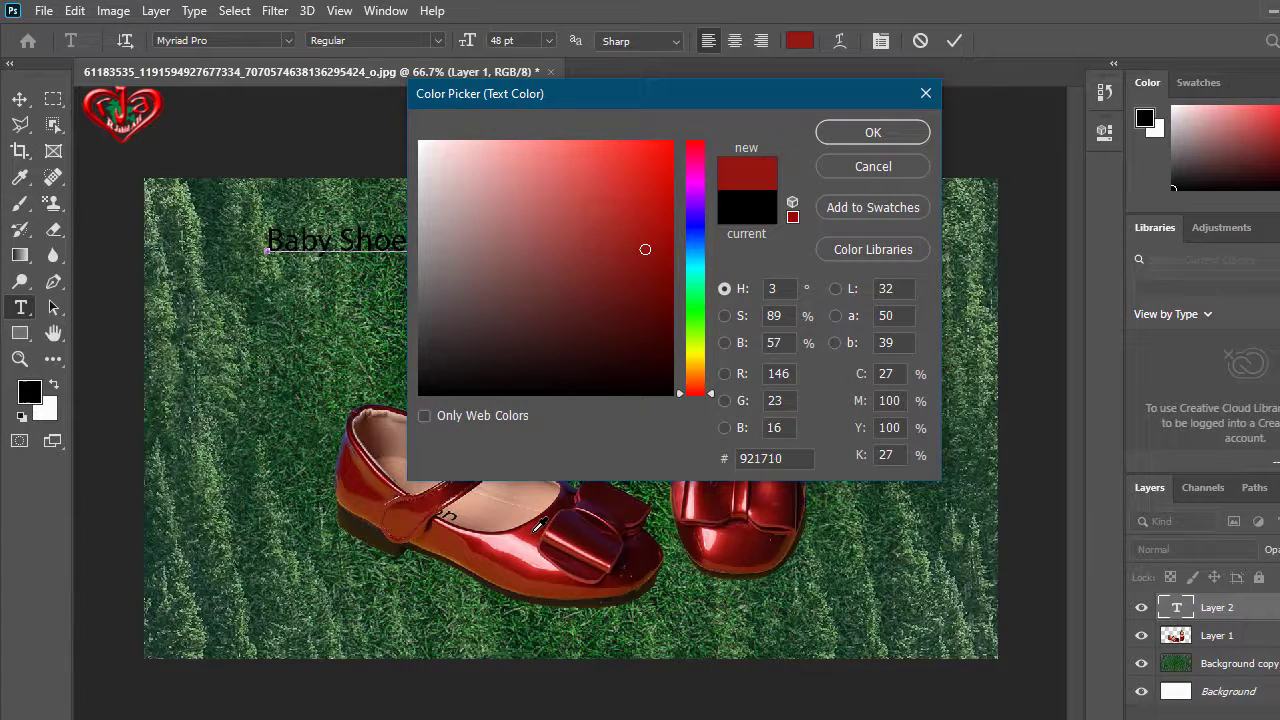
{"action": "left_click", "coordinate": [537, 527]}
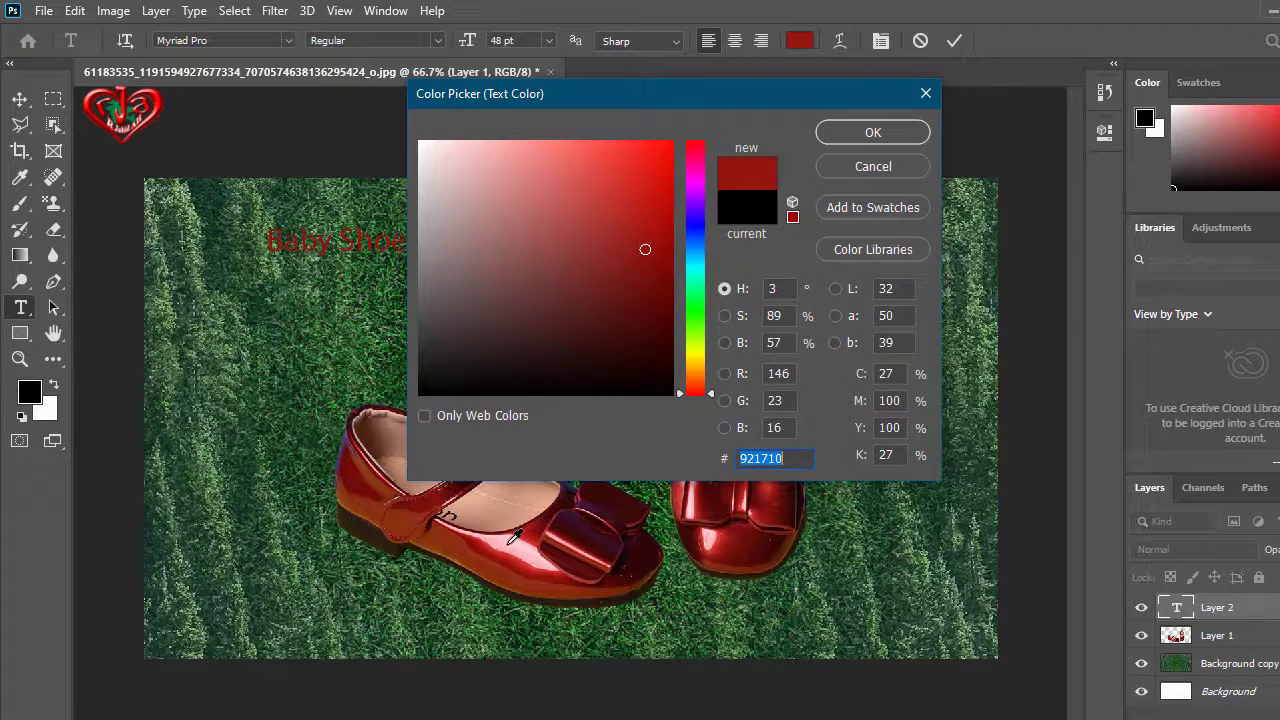
{"action": "left_click", "coordinate": [511, 542]}
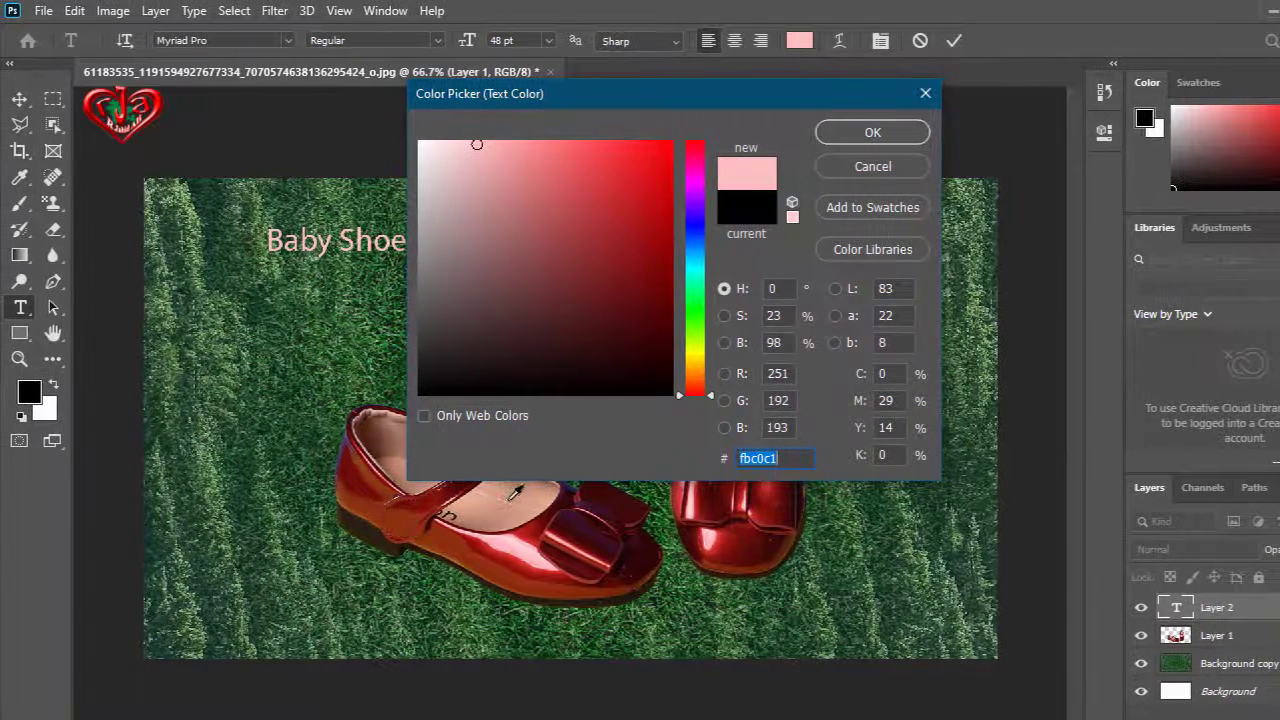
{"action": "left_click", "coordinate": [512, 503]}
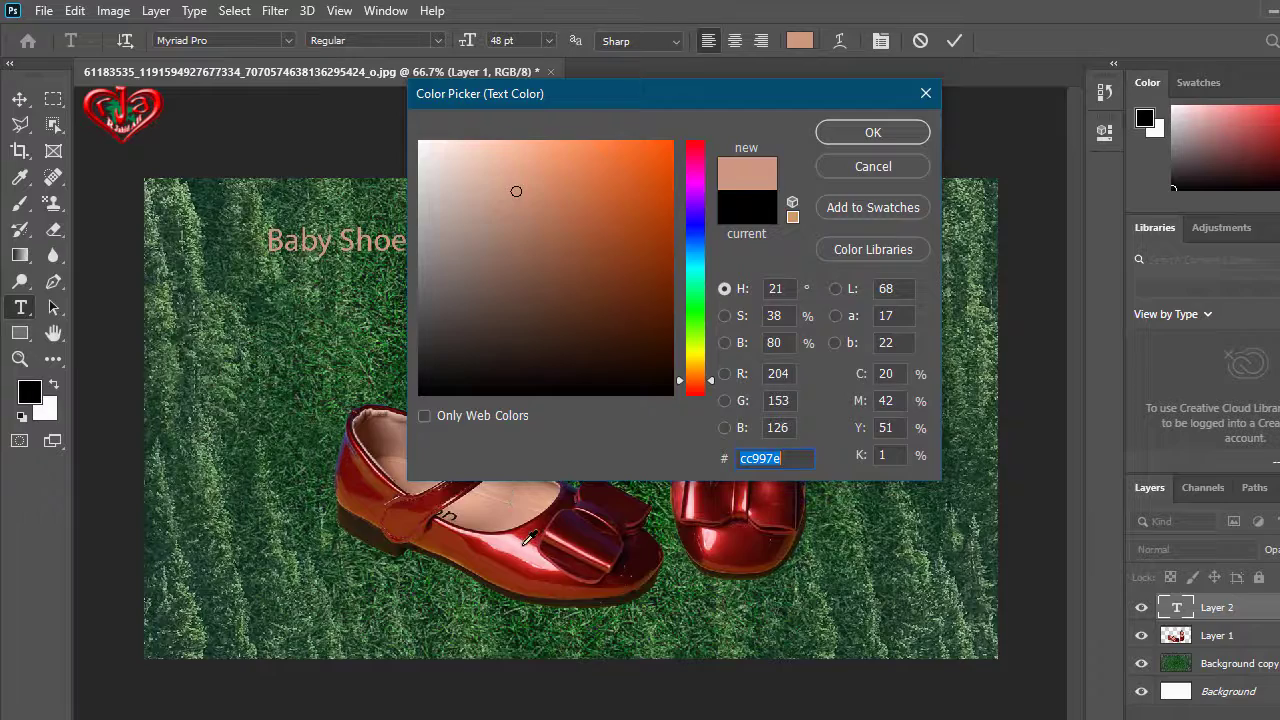
{"action": "left_click", "coordinate": [530, 538]}
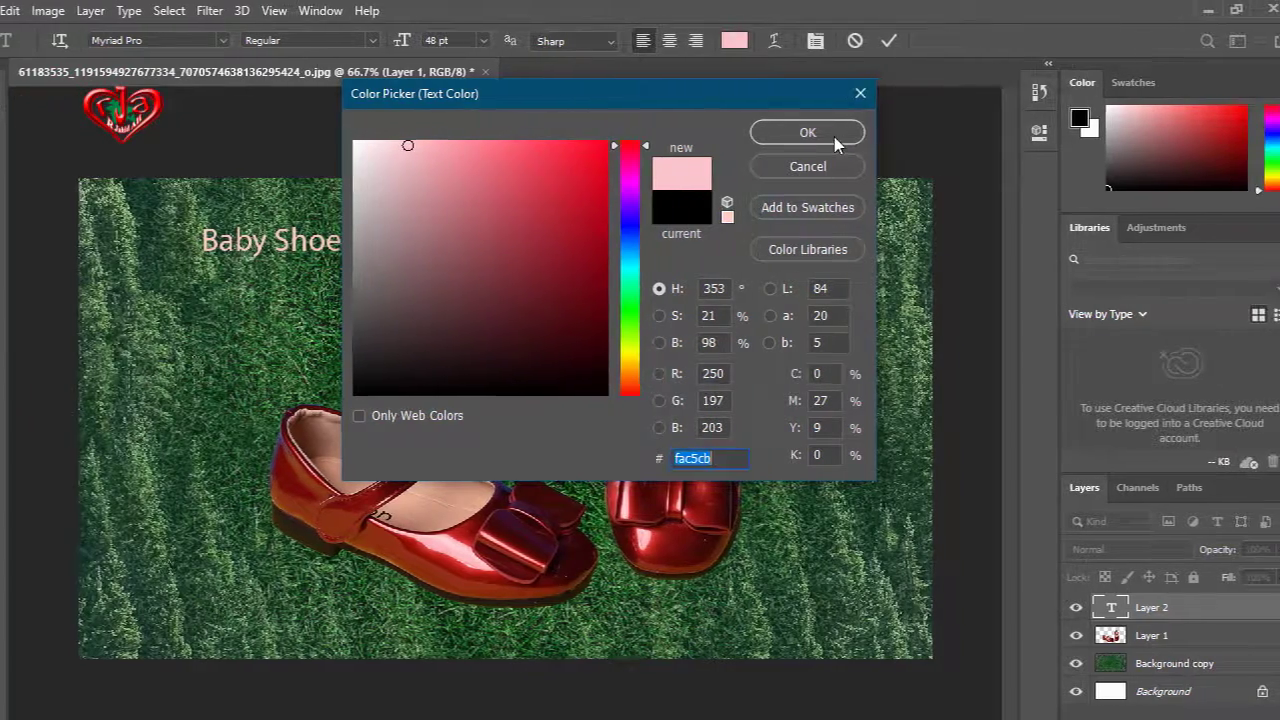
{"action": "left_click", "coordinate": [873, 132]}
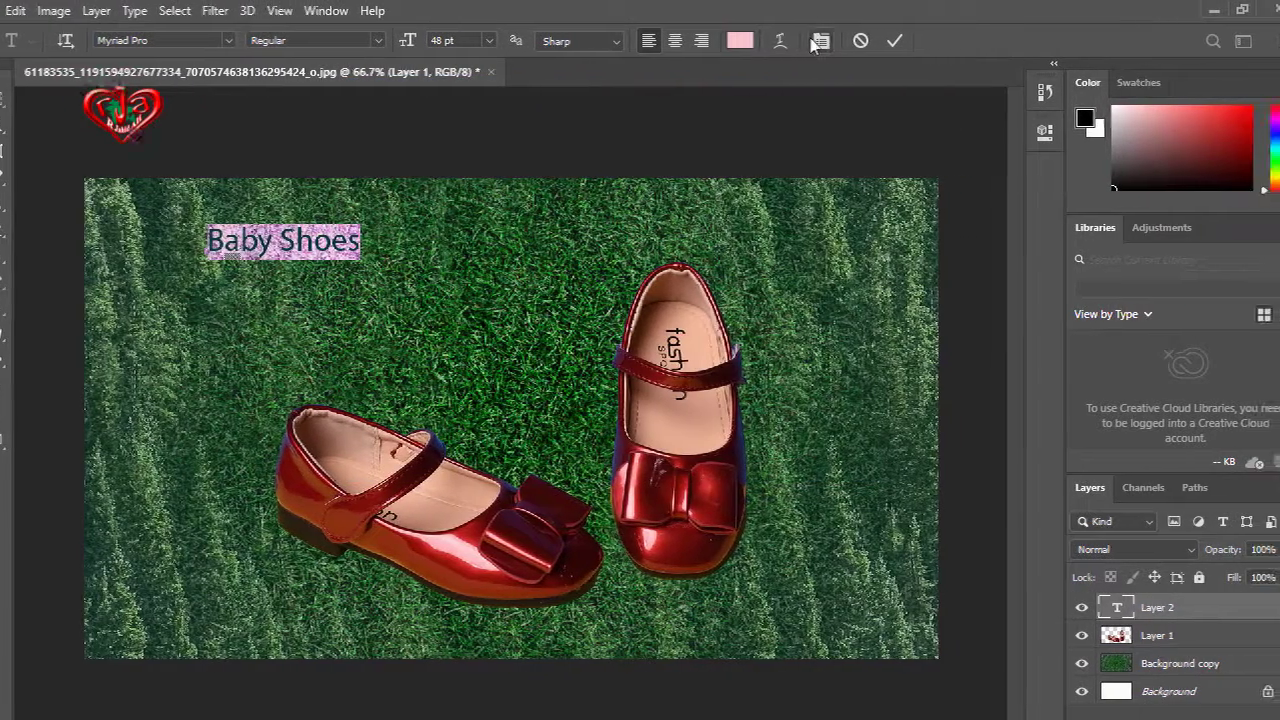
Warp the Baby Shoes title with the Arc style at a +24% bend.
{"action": "left_click", "coordinate": [780, 40]}
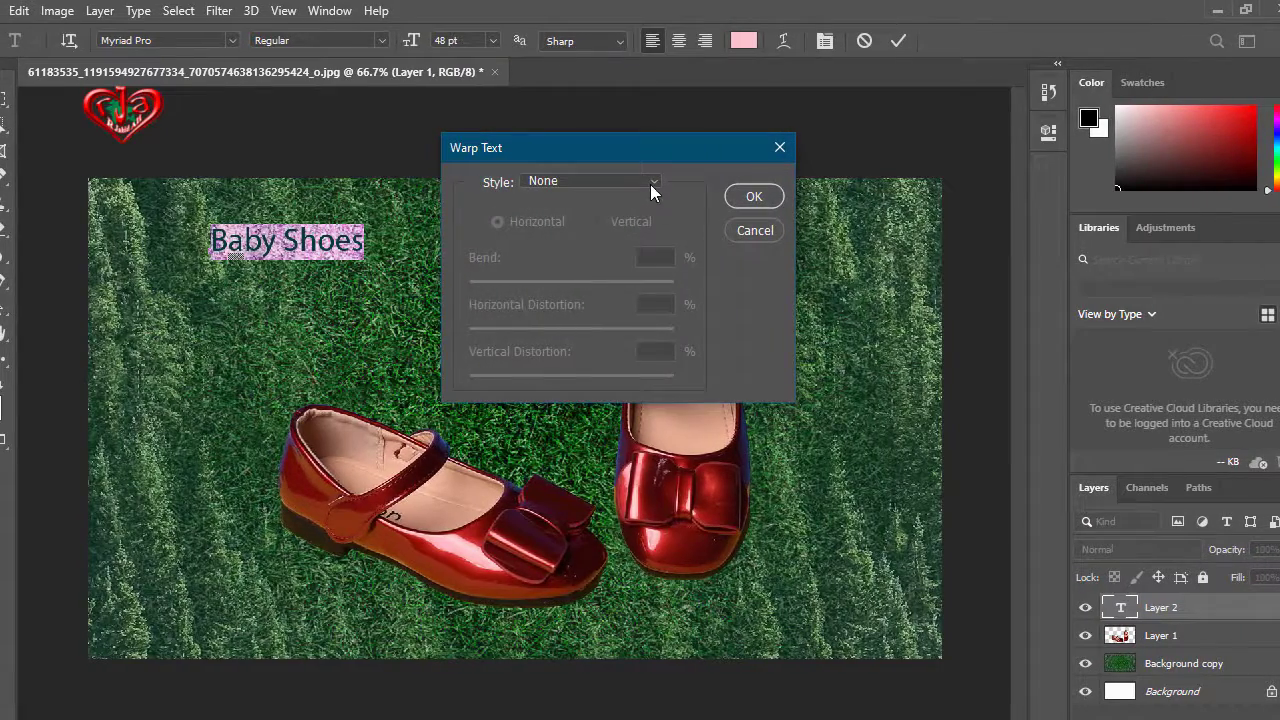
{"action": "left_click", "coordinate": [625, 182]}
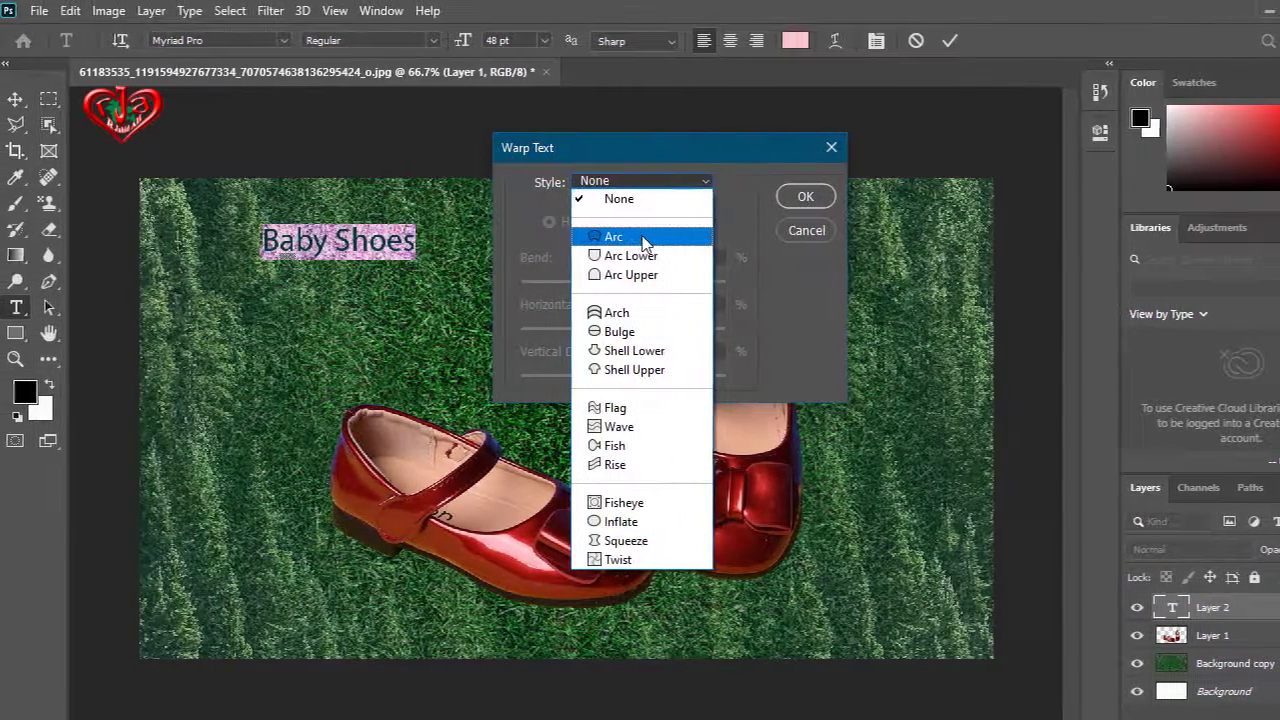
{"action": "left_click", "coordinate": [640, 237]}
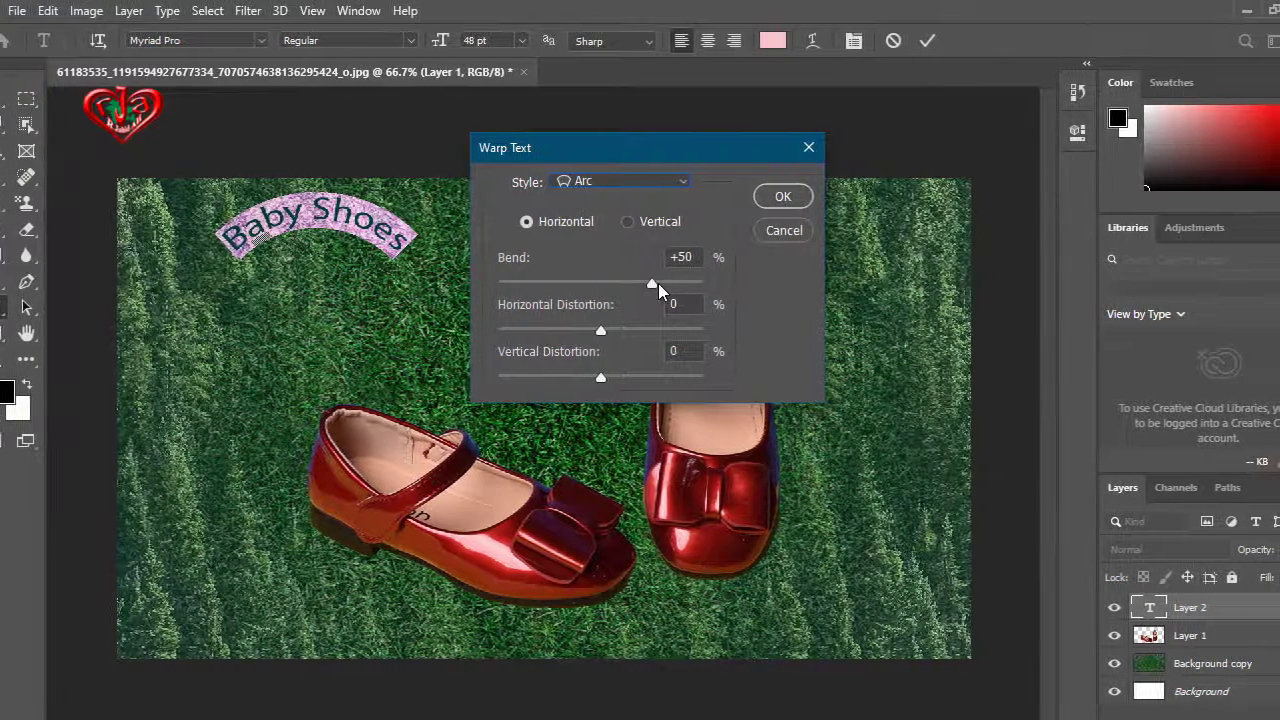
{"action": "left_click_drag", "start_coordinate": [653, 283], "coordinate": [632, 285]}
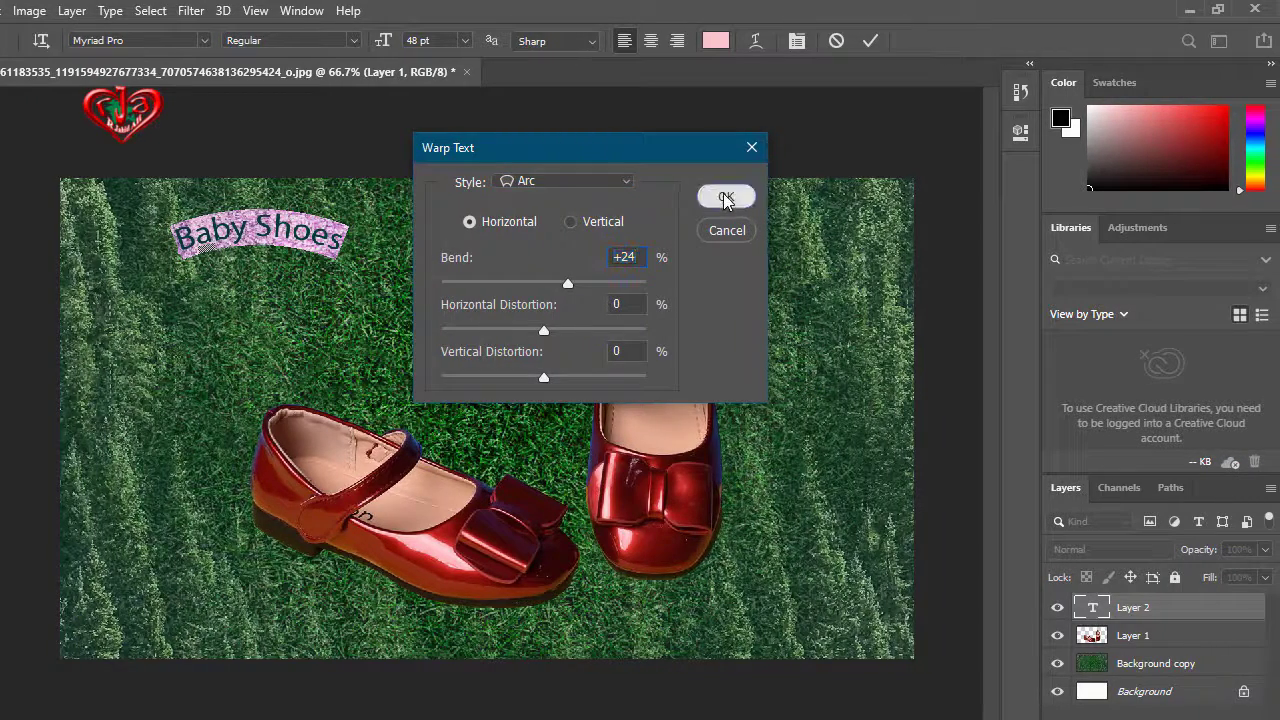
{"action": "left_click", "coordinate": [727, 199]}
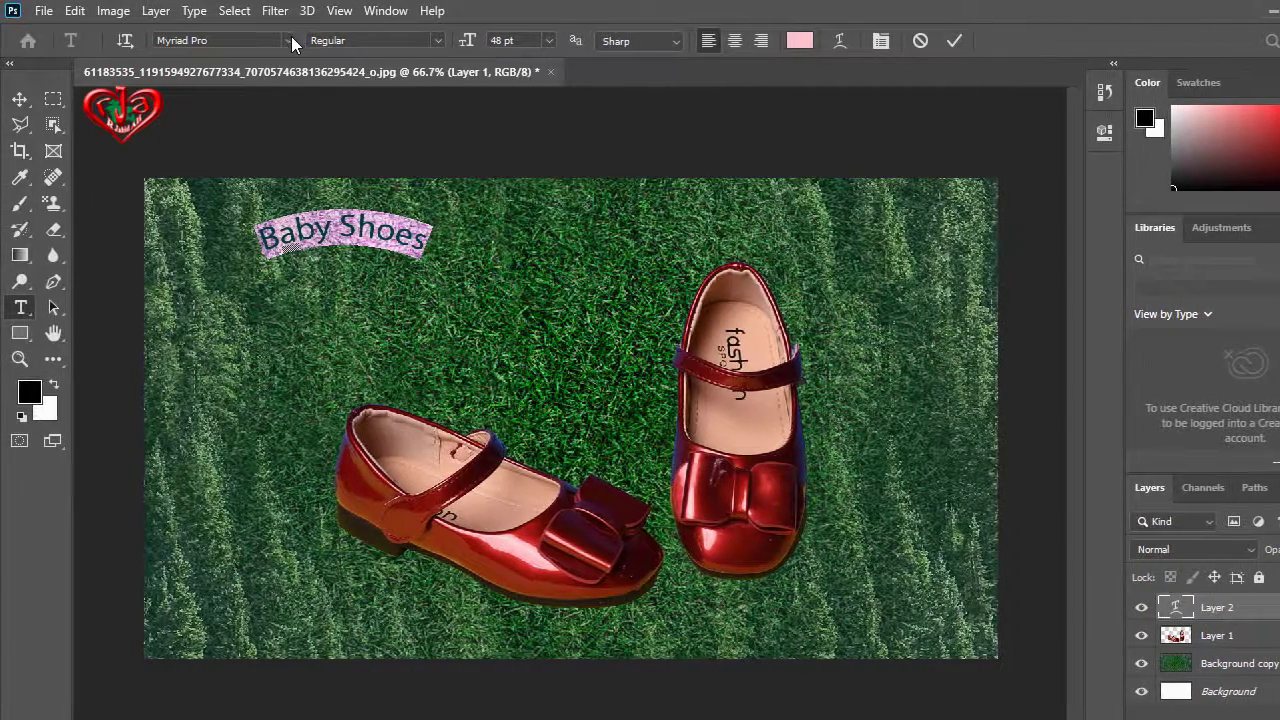
Commit the arched title text, select it, and switch to the Direct Selection tool.
{"action": "left_click", "coordinate": [290, 39]}
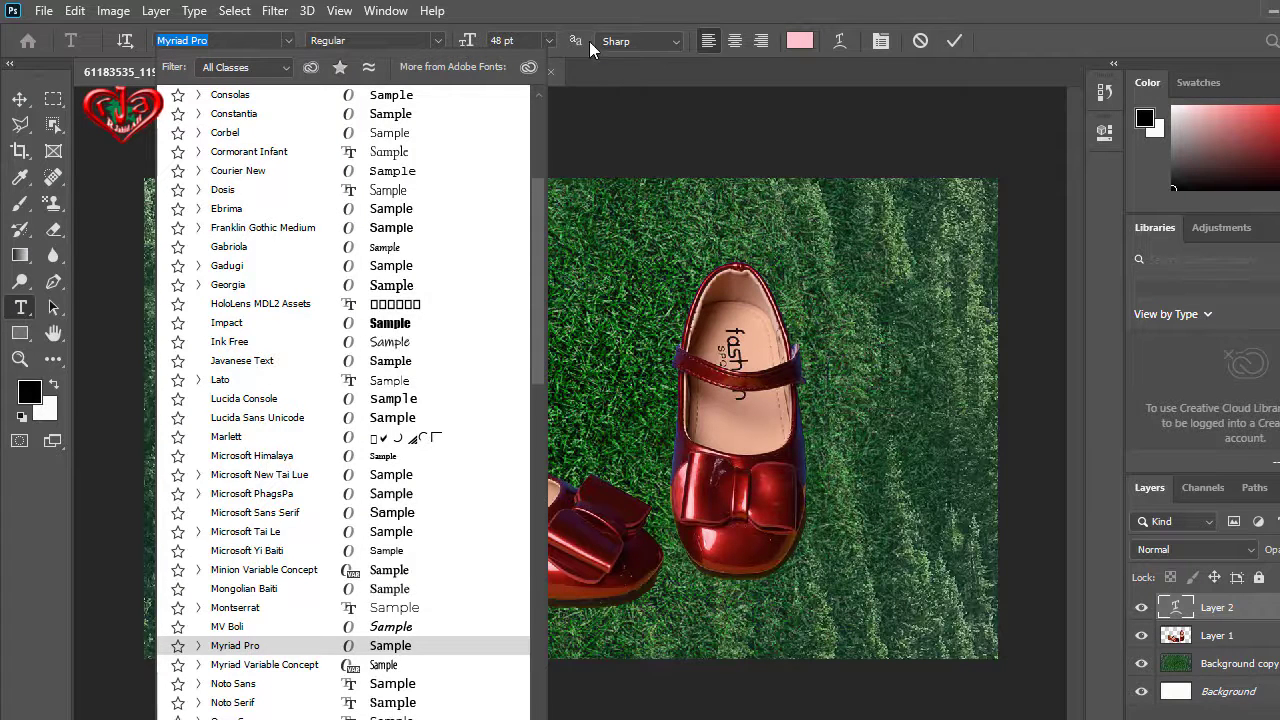
{"action": "type", "text": "Javanese Text"}
{"action": "key", "text": "Escape"}
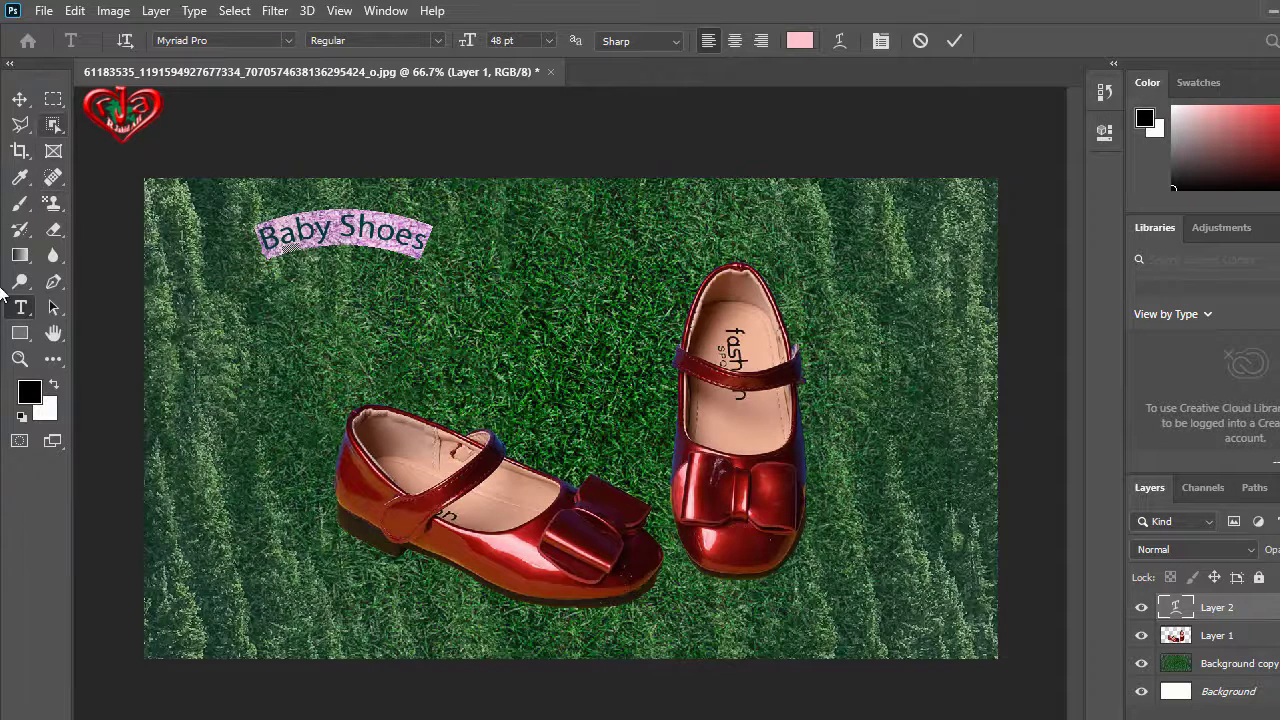
{"action": "left_click", "coordinate": [51, 308]}
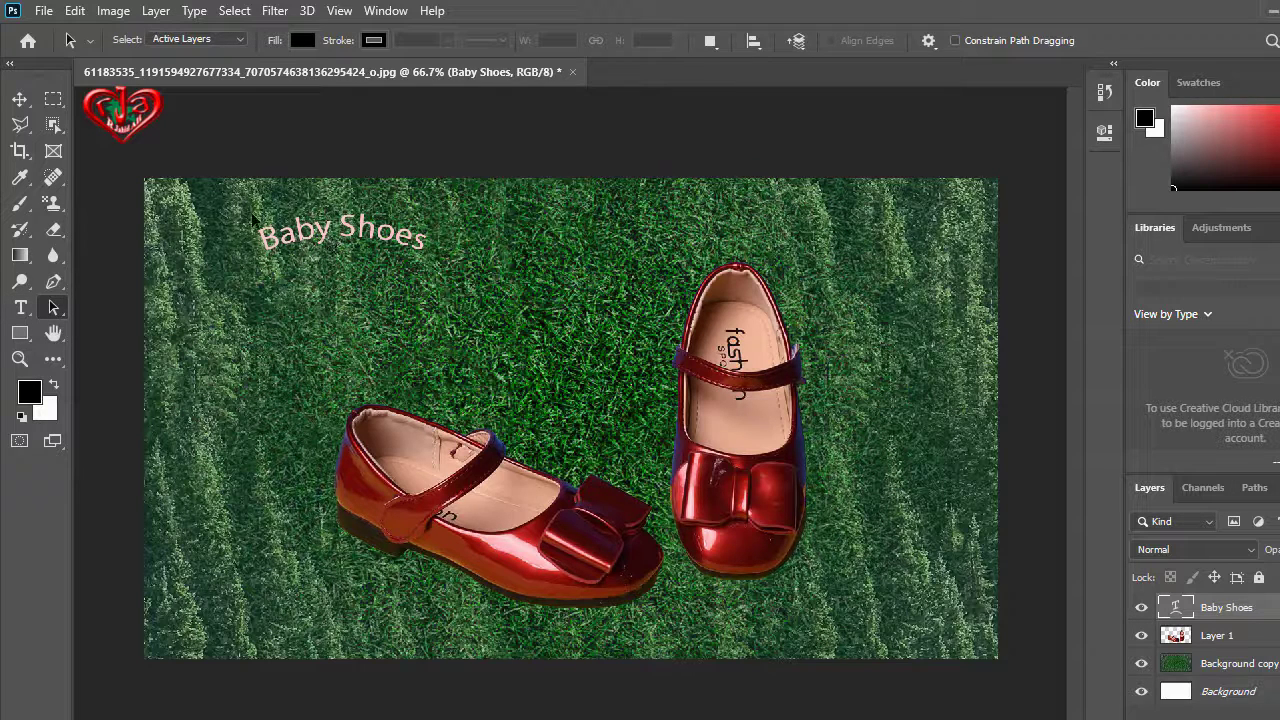
{"action": "left_click_drag", "start_coordinate": [252, 213], "coordinate": [470, 290]}
{"action": "left_click_drag", "start_coordinate": [397, 248], "coordinate": [556, 255]}
{"action": "right_click", "coordinate": [64, 314]}
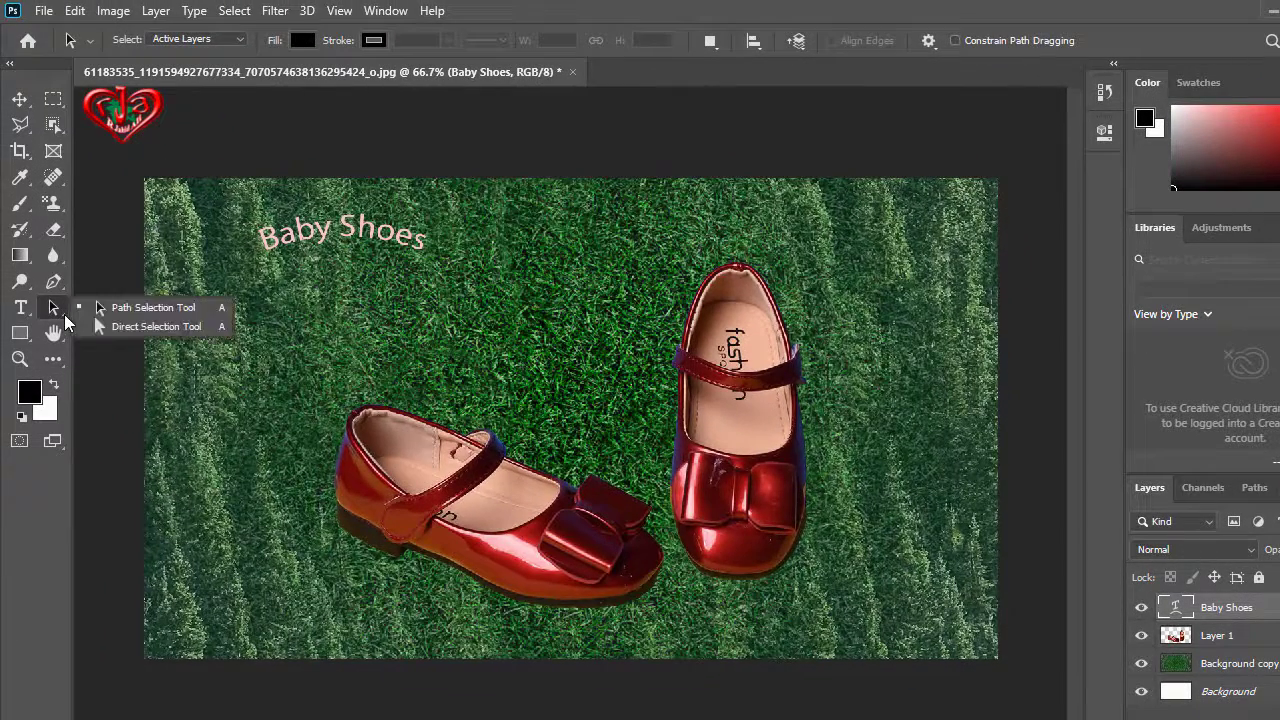
{"action": "left_click", "coordinate": [124, 330]}
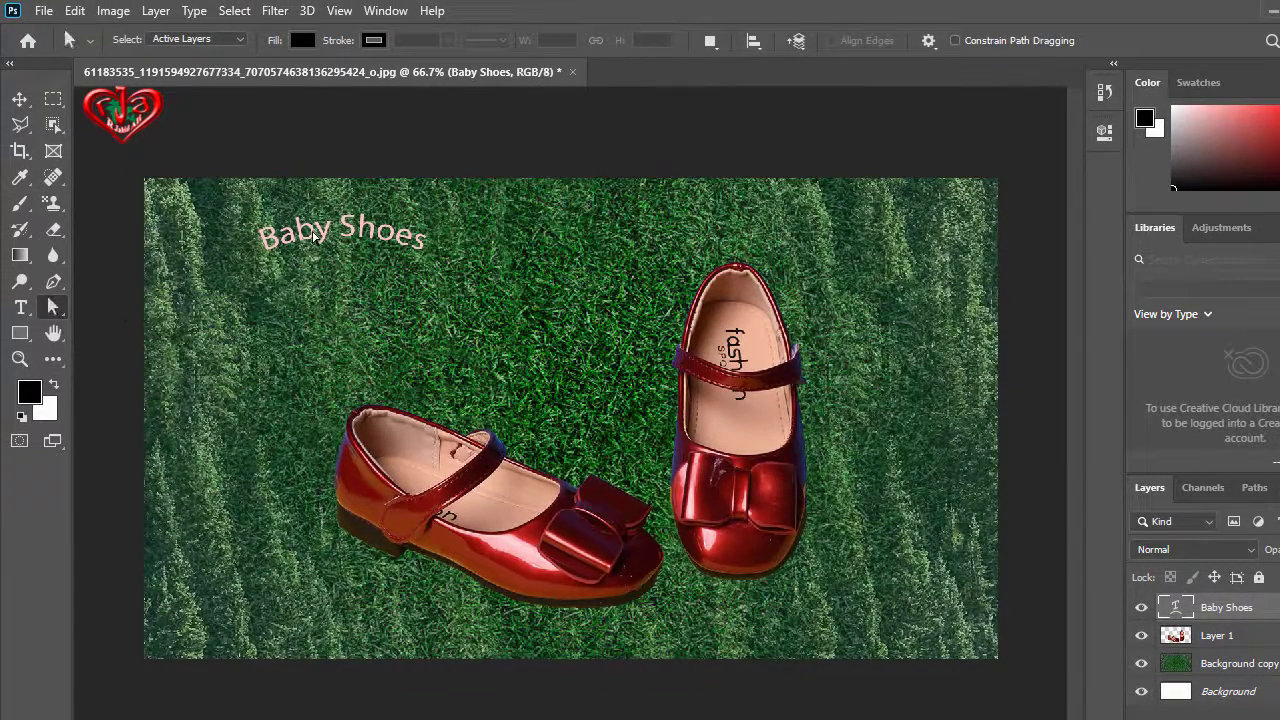
Move the Baby Shoes title toward the centre and scale it up across the shoes.
{"action": "left_click_drag", "start_coordinate": [255, 214], "coordinate": [410, 263]}
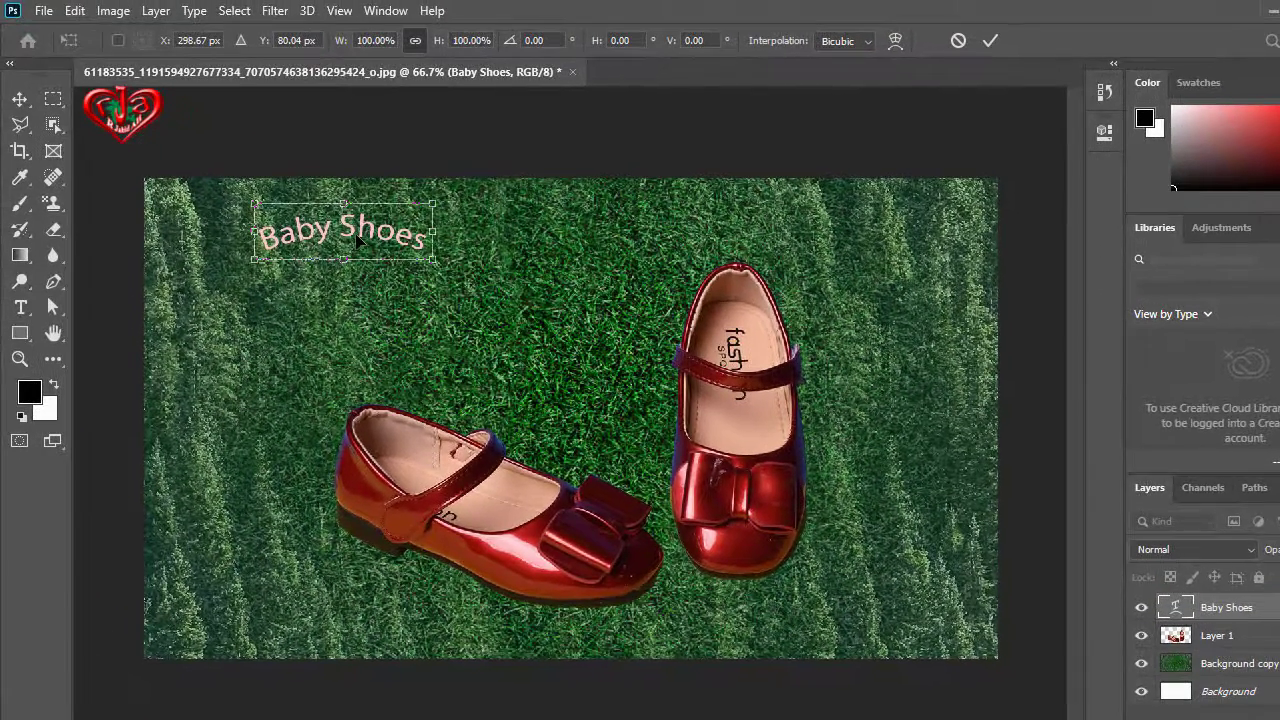
{"action": "mouse_move", "coordinate": [357, 234]}
{"action": "left_mouse_down"}
{"action": "mouse_move", "coordinate": [560, 258]}
{"action": "mouse_move", "coordinate": [527, 241]}
{"action": "left_mouse_up"}
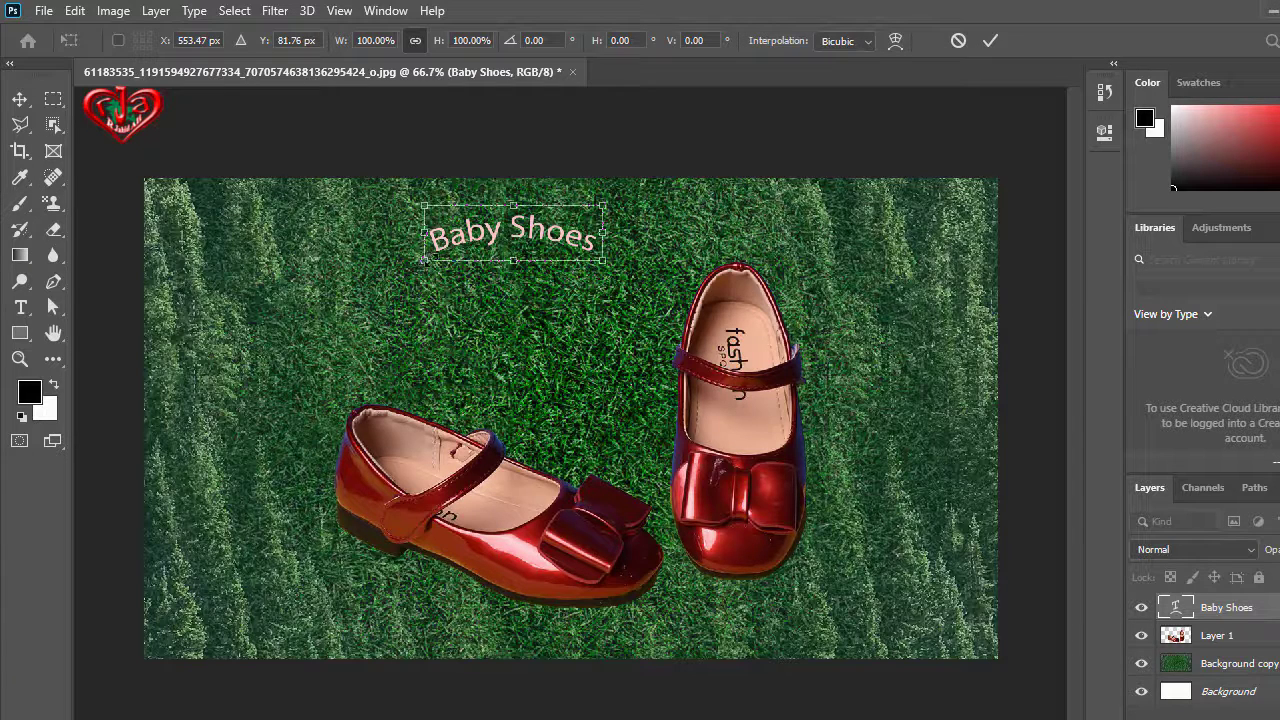
{"action": "left_click_drag", "start_coordinate": [424, 262], "coordinate": [297, 322]}
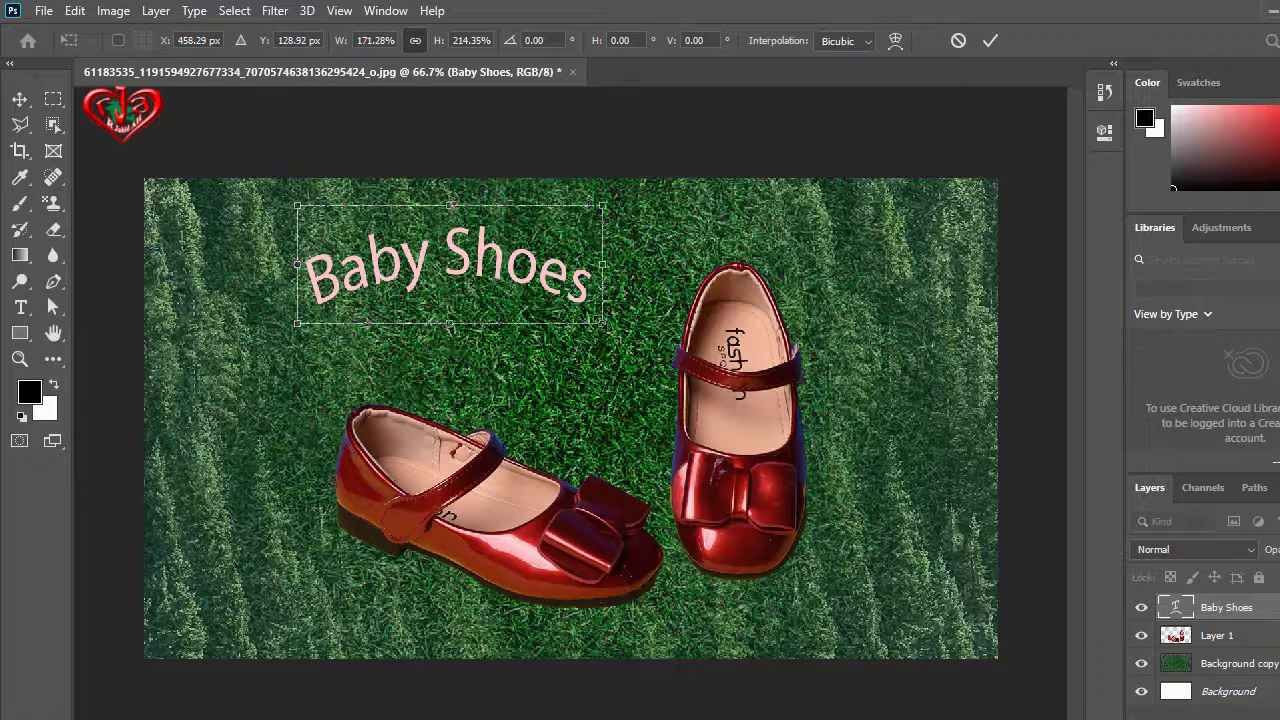
{"action": "left_click_drag", "start_coordinate": [603, 322], "coordinate": [807, 462]}
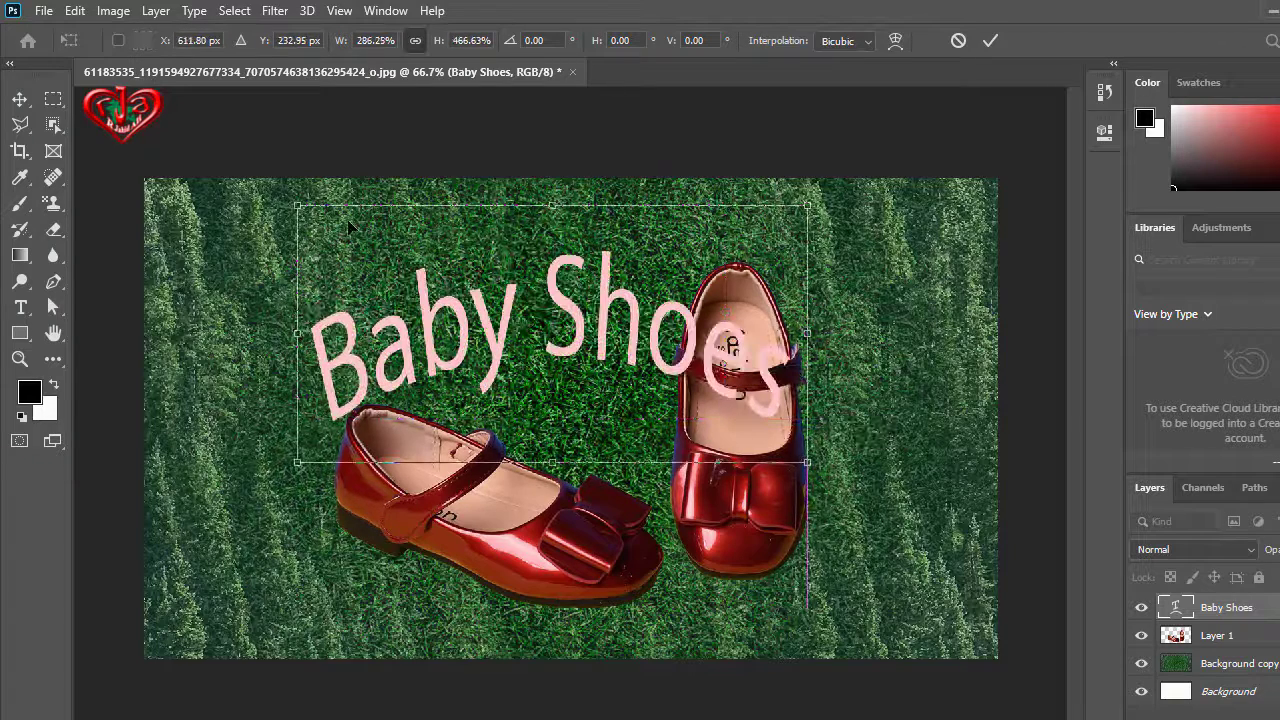
{"action": "left_click_drag", "start_coordinate": [298, 205], "coordinate": [233, 196]}
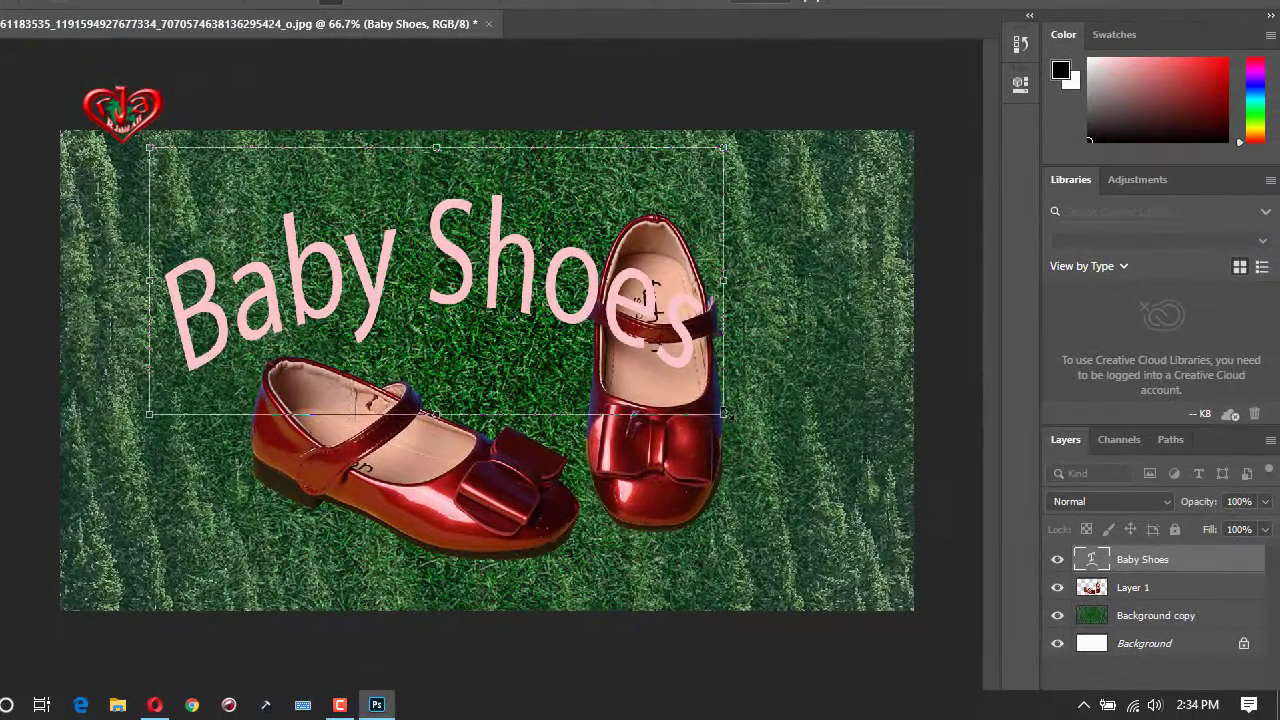
{"action": "left_click_drag", "start_coordinate": [724, 414], "coordinate": [785, 466]}
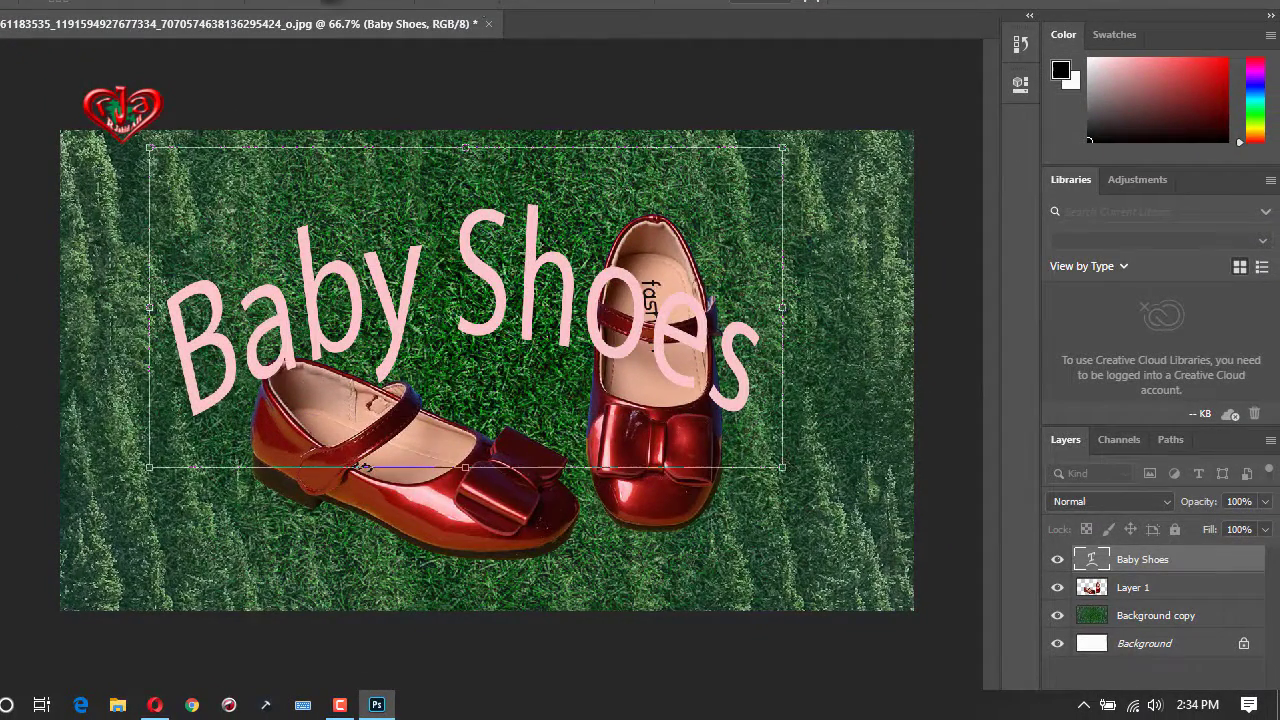
{"action": "key", "text": "Return"}
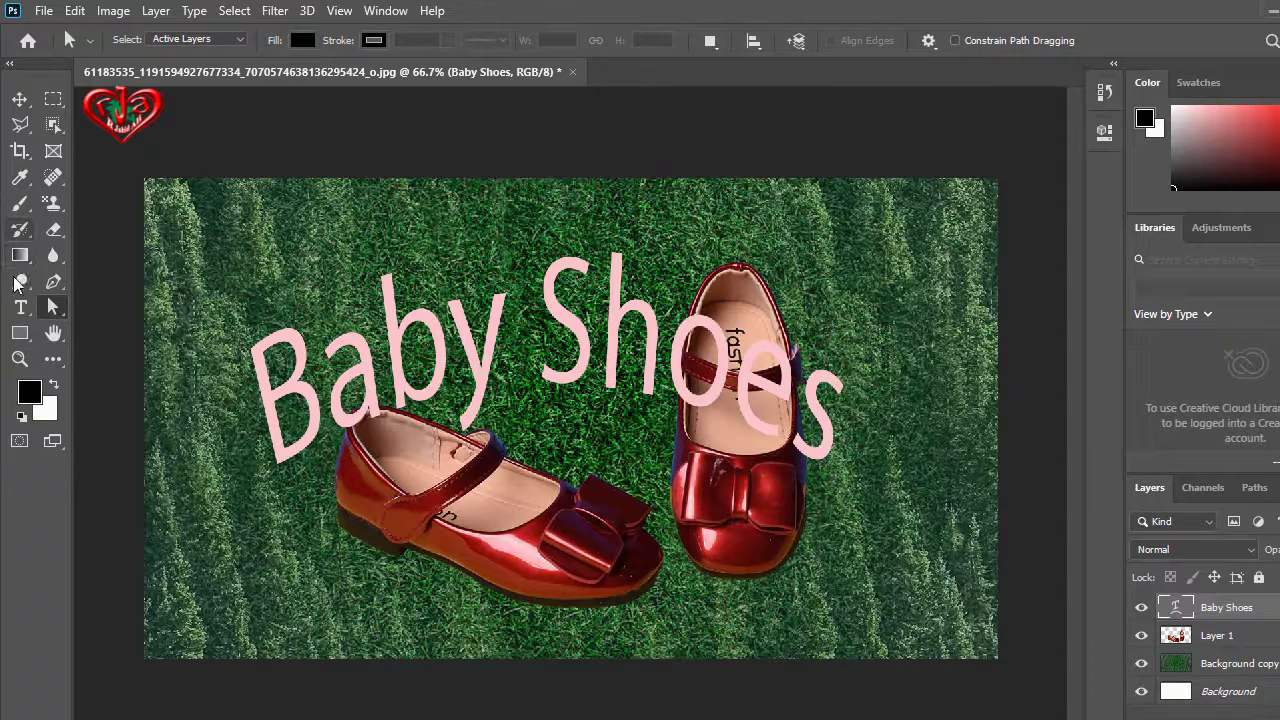
Re-edit the Baby Shoes title and lower its Arc warp bend to +11%.
{"action": "left_click", "coordinate": [20, 307]}
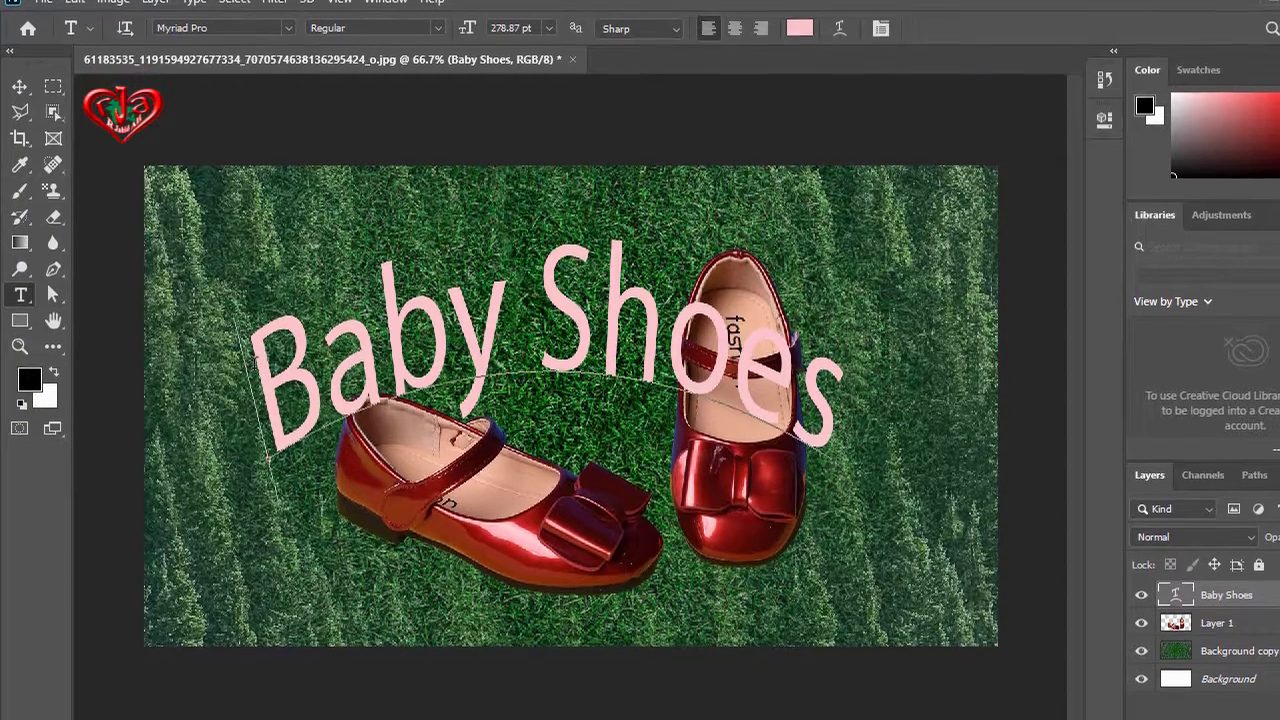
{"action": "left_click", "coordinate": [430, 400]}
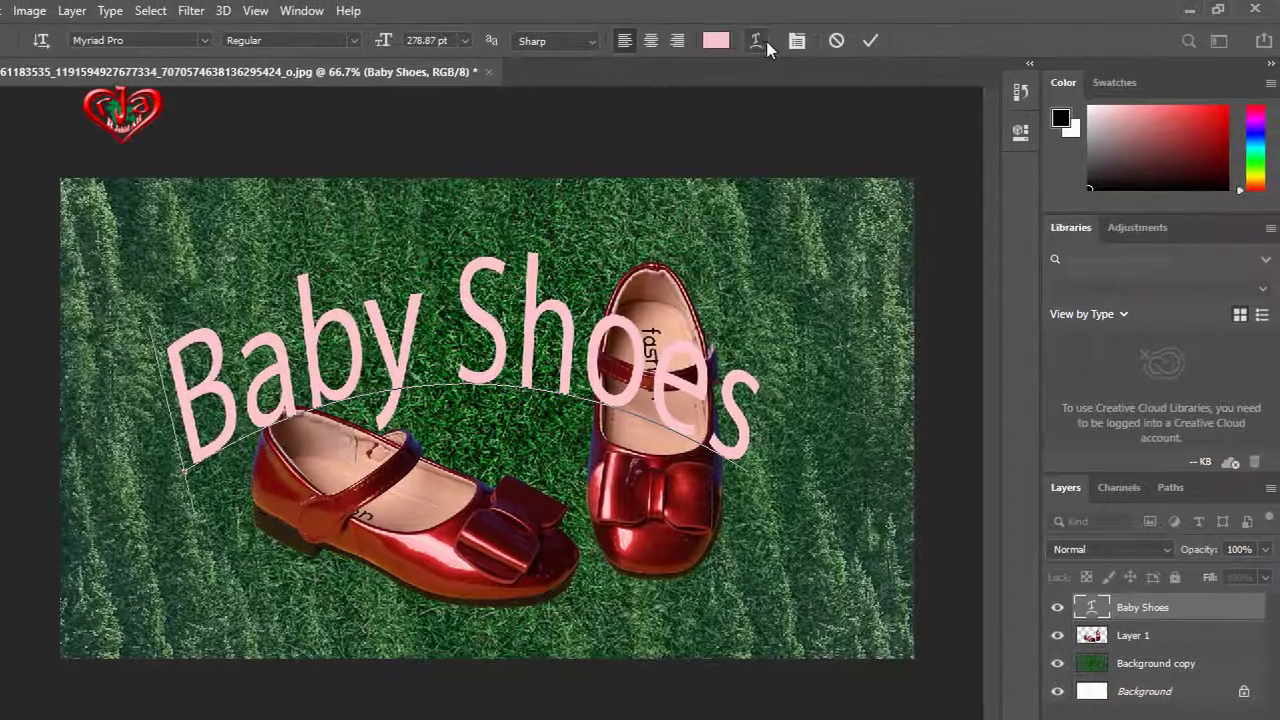
{"action": "left_click", "coordinate": [762, 41]}
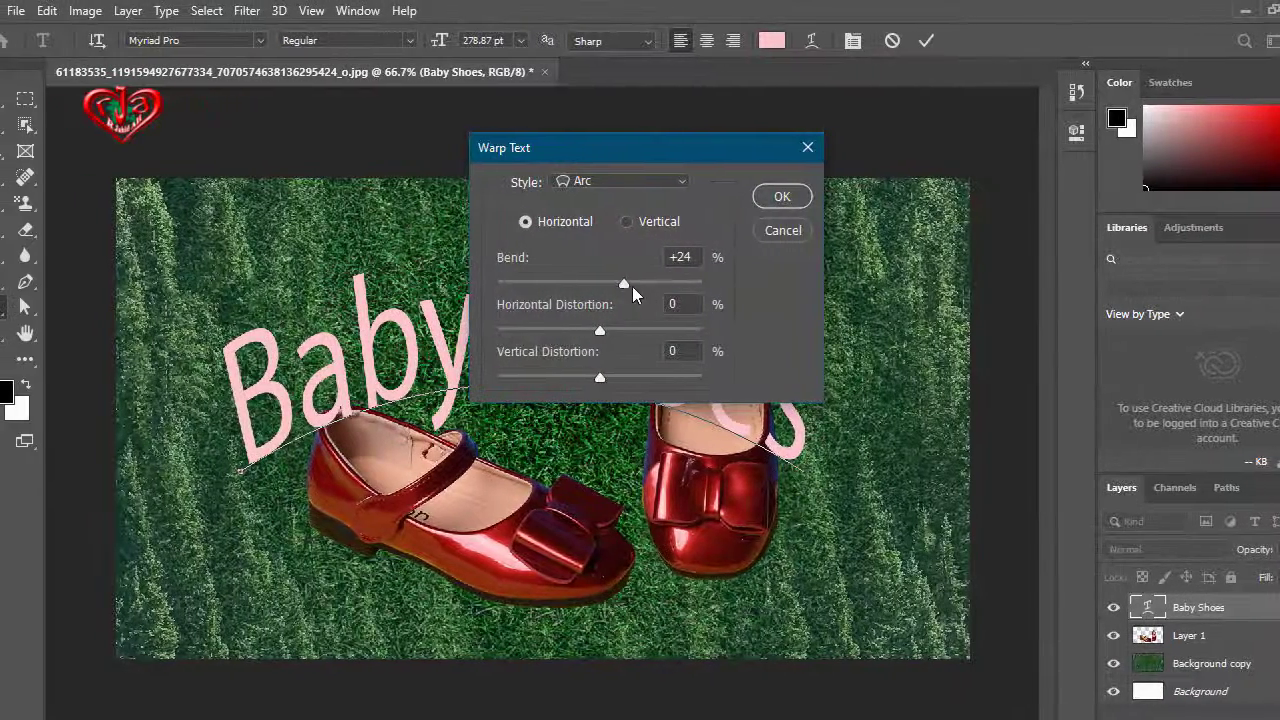
{"action": "left_click_drag", "start_coordinate": [572, 284], "coordinate": [563, 286]}
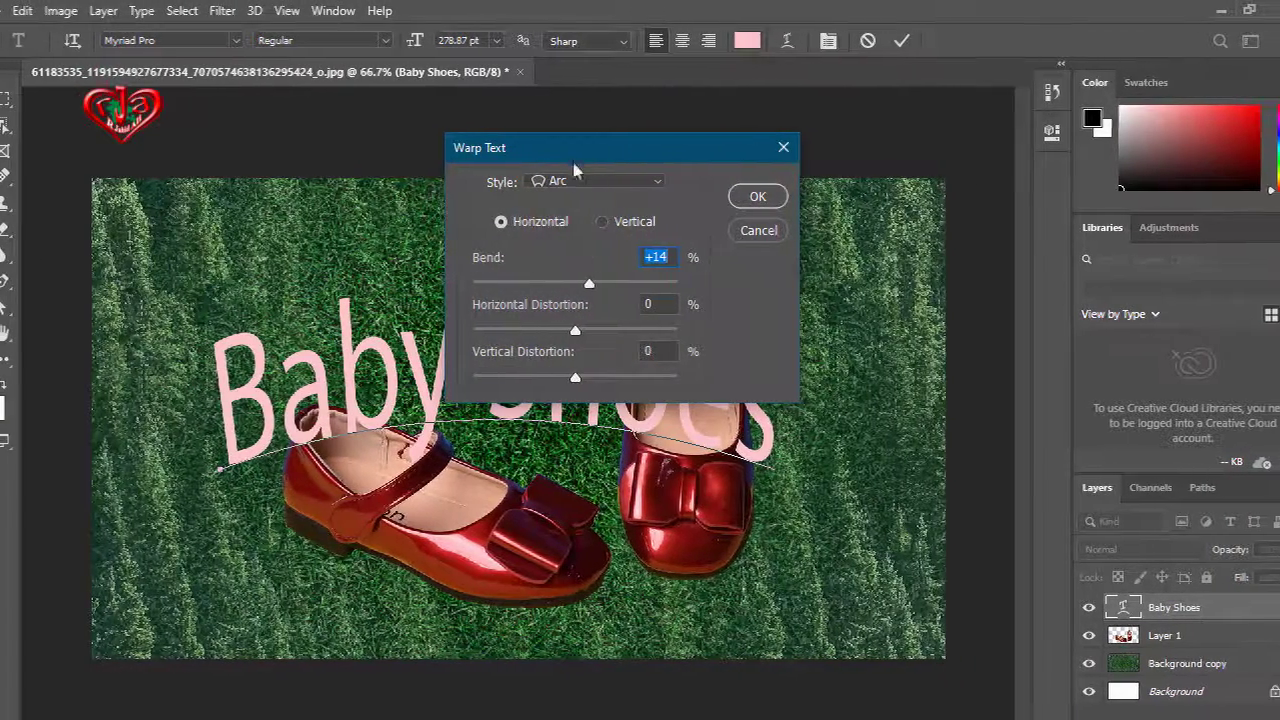
{"action": "left_click_drag", "start_coordinate": [595, 148], "coordinate": [938, 95]}
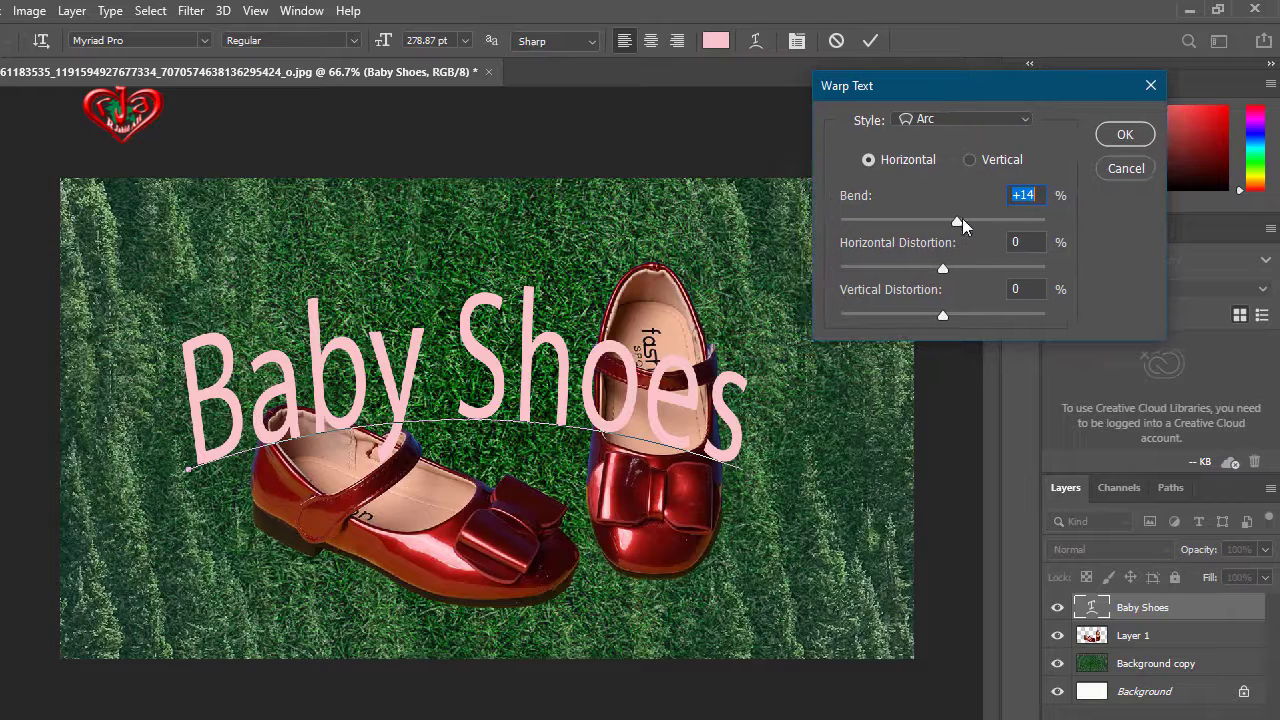
{"action": "mouse_move", "coordinate": [956, 222]}
{"action": "left_mouse_down"}
{"action": "mouse_move", "coordinate": [941, 222]}
{"action": "mouse_move", "coordinate": [953, 232]}
{"action": "left_mouse_up"}
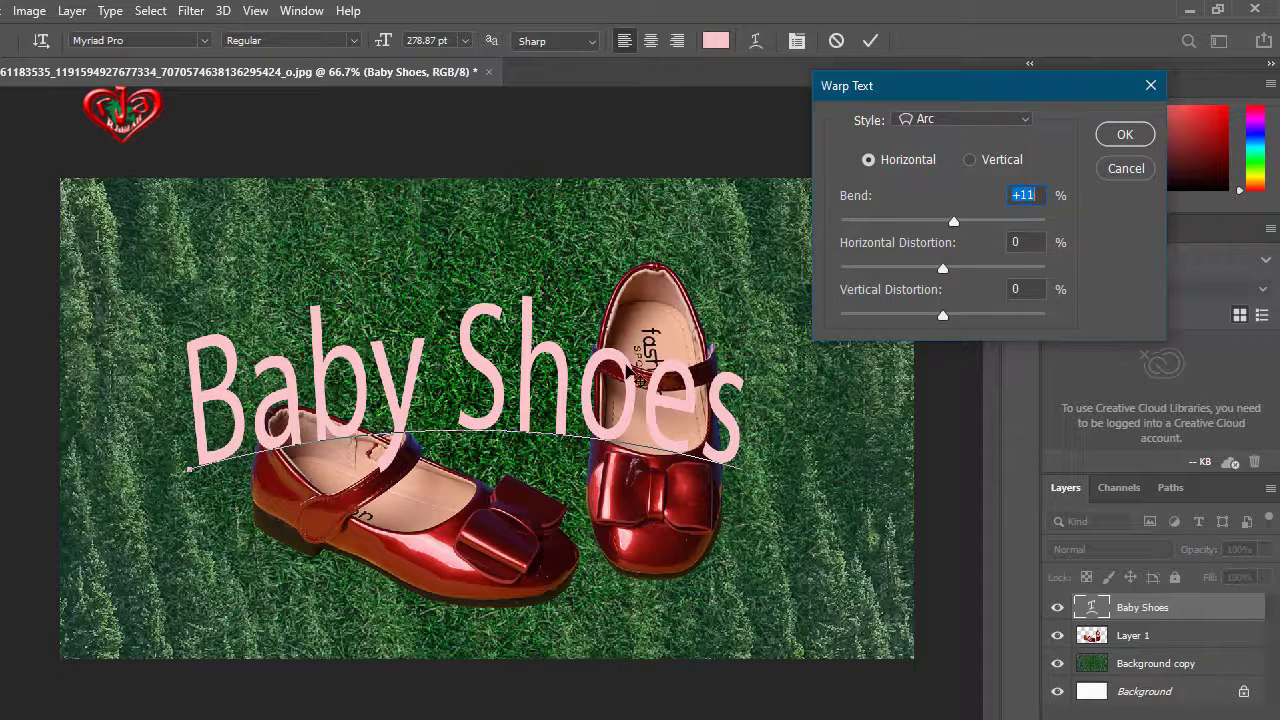
{"action": "left_click", "coordinate": [1124, 134]}
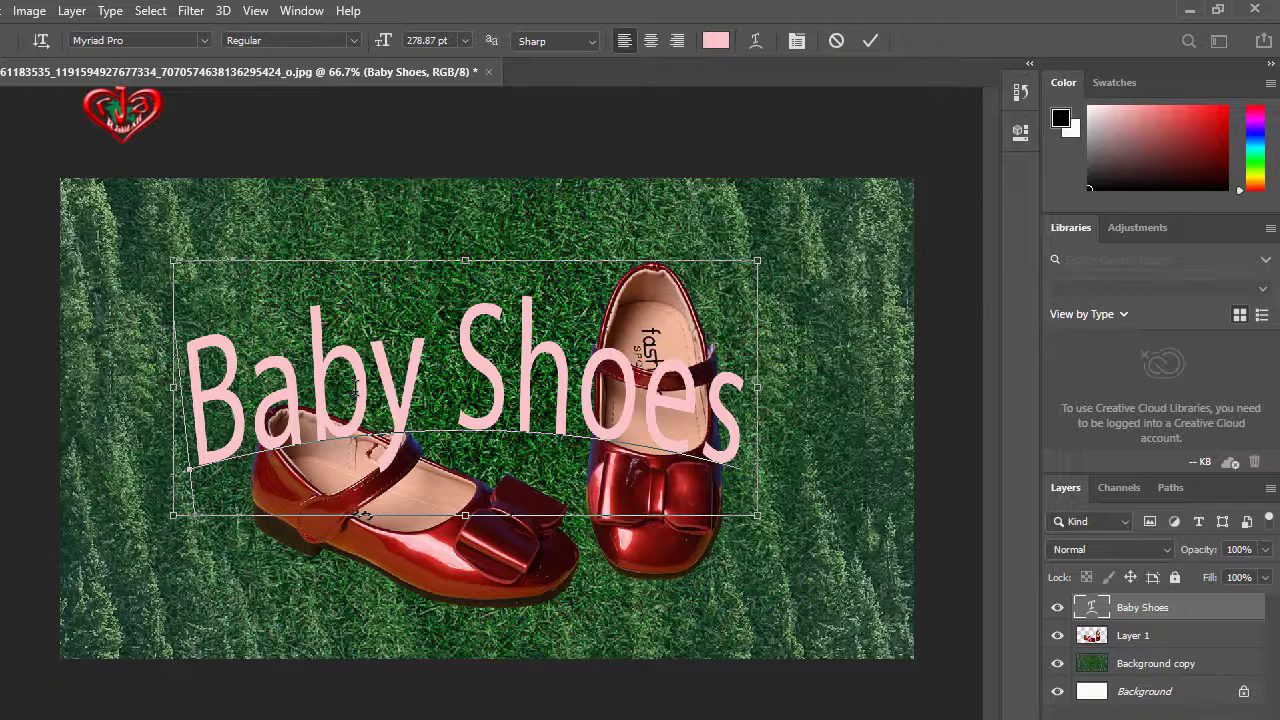
{"action": "key", "text": "ctrl+t"}
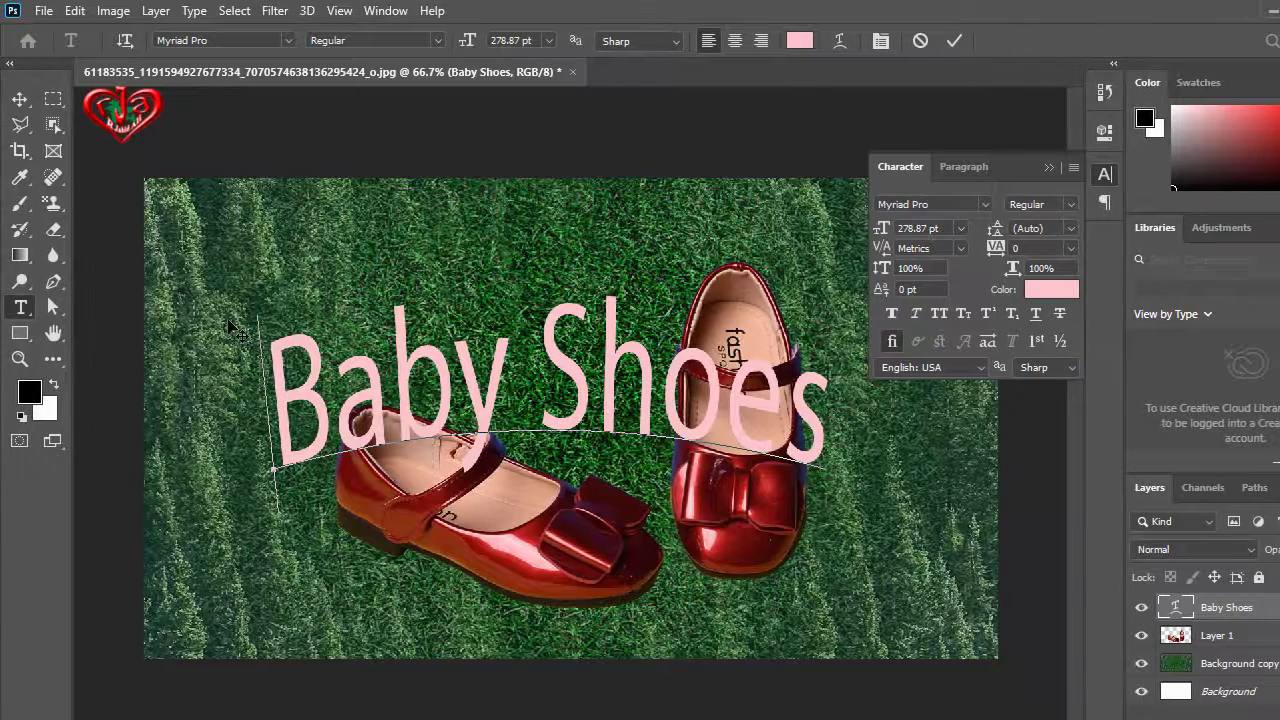
Select the Baby Shoes text, commit the edit, and put the title into Free Transform.
{"action": "left_click_drag", "start_coordinate": [274, 385], "coordinate": [898, 436]}
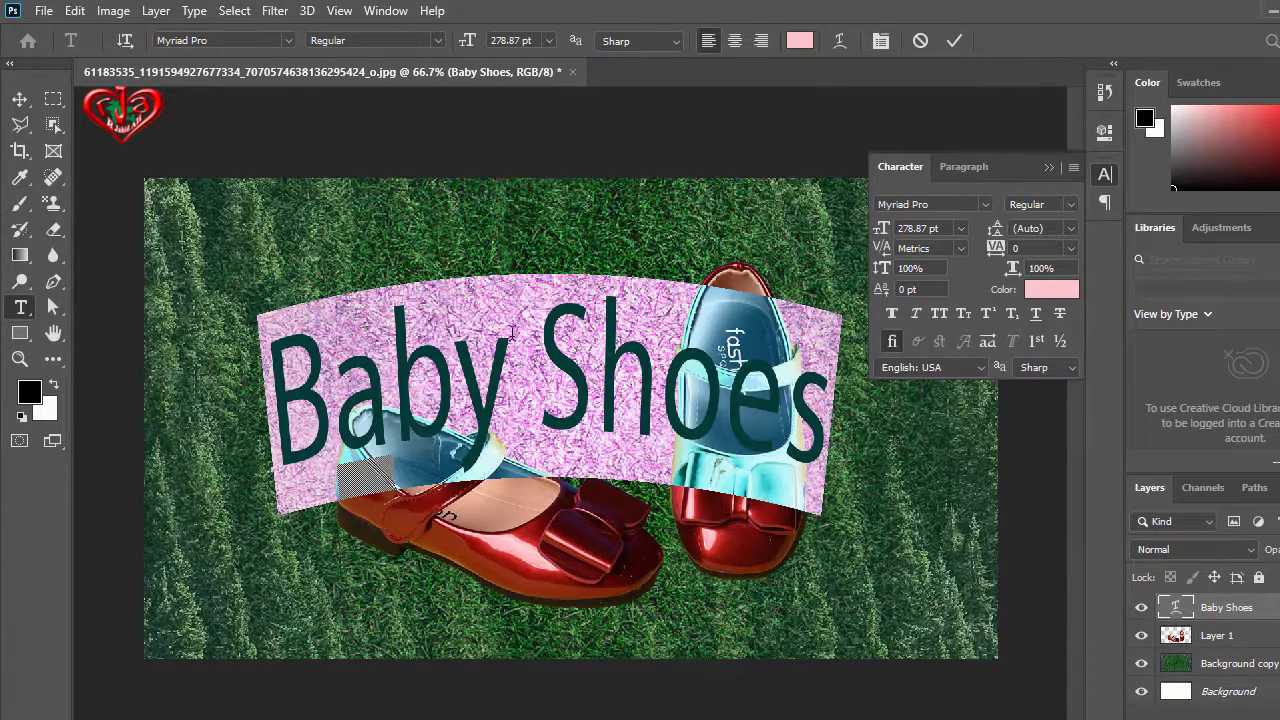
{"action": "left_click_drag", "start_coordinate": [452, 200], "coordinate": [450, 220]}
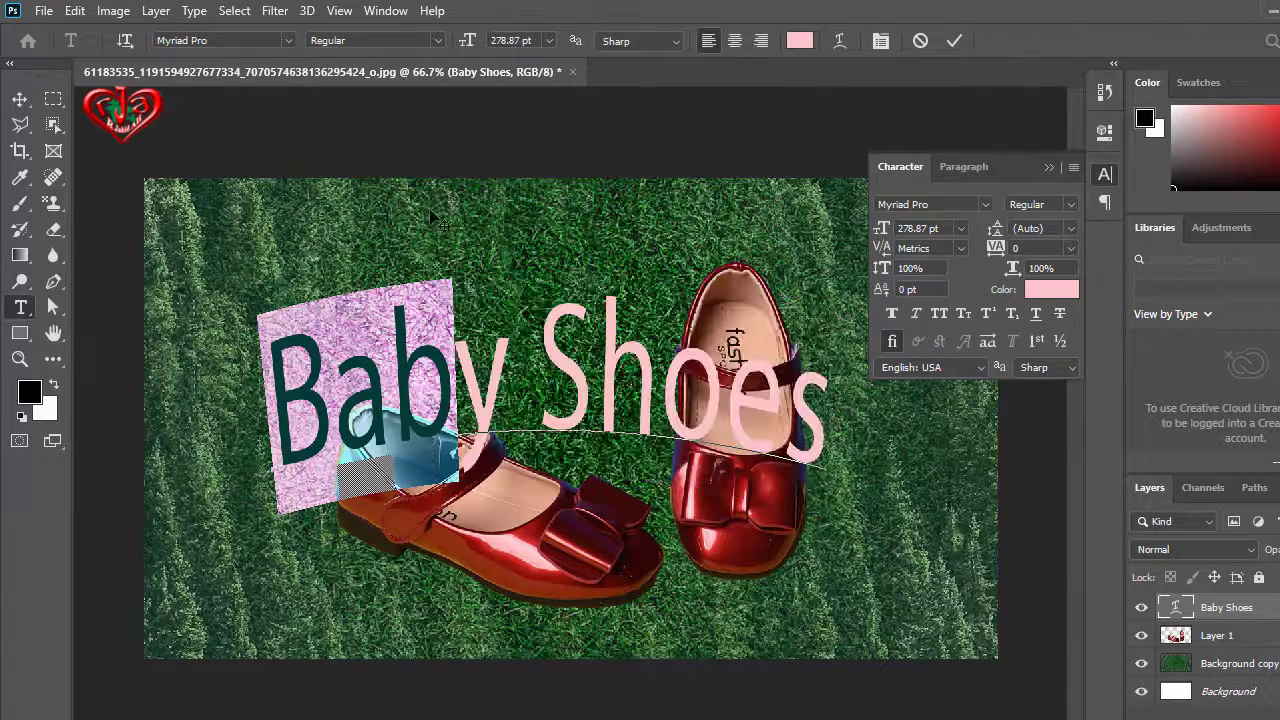
{"action": "left_click", "coordinate": [55, 303]}
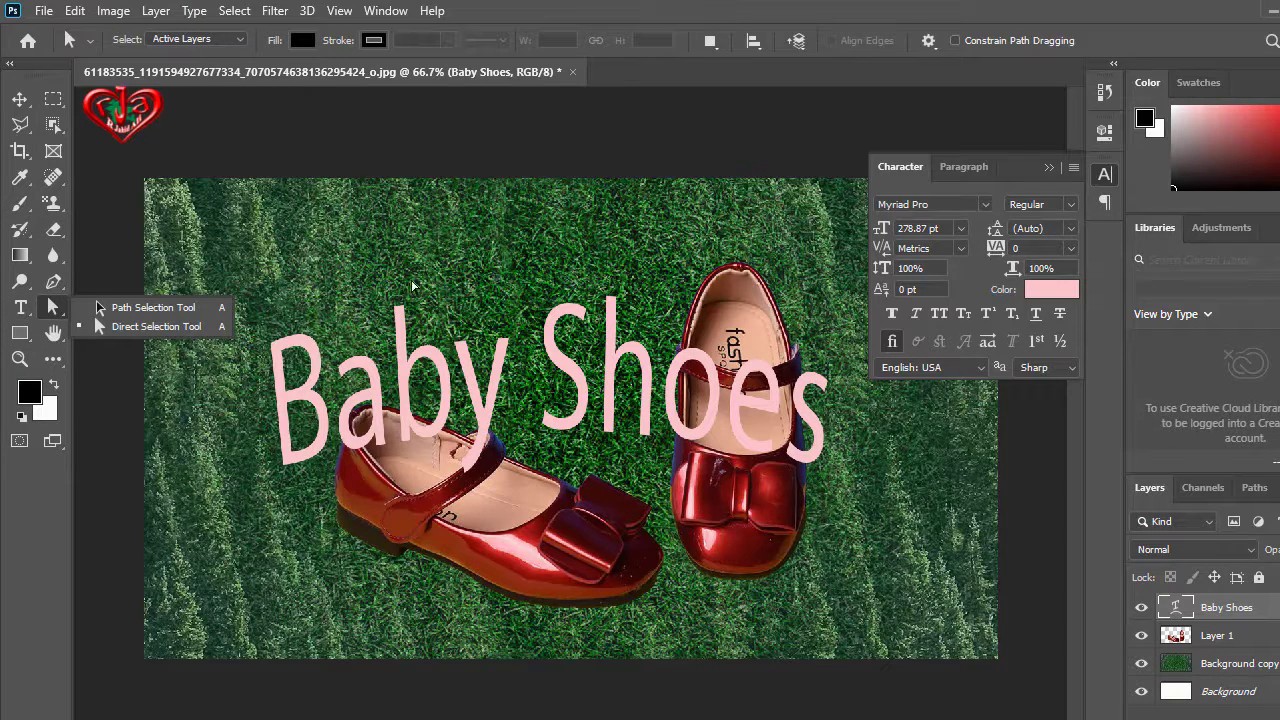
{"action": "key", "text": "ctrl+t"}
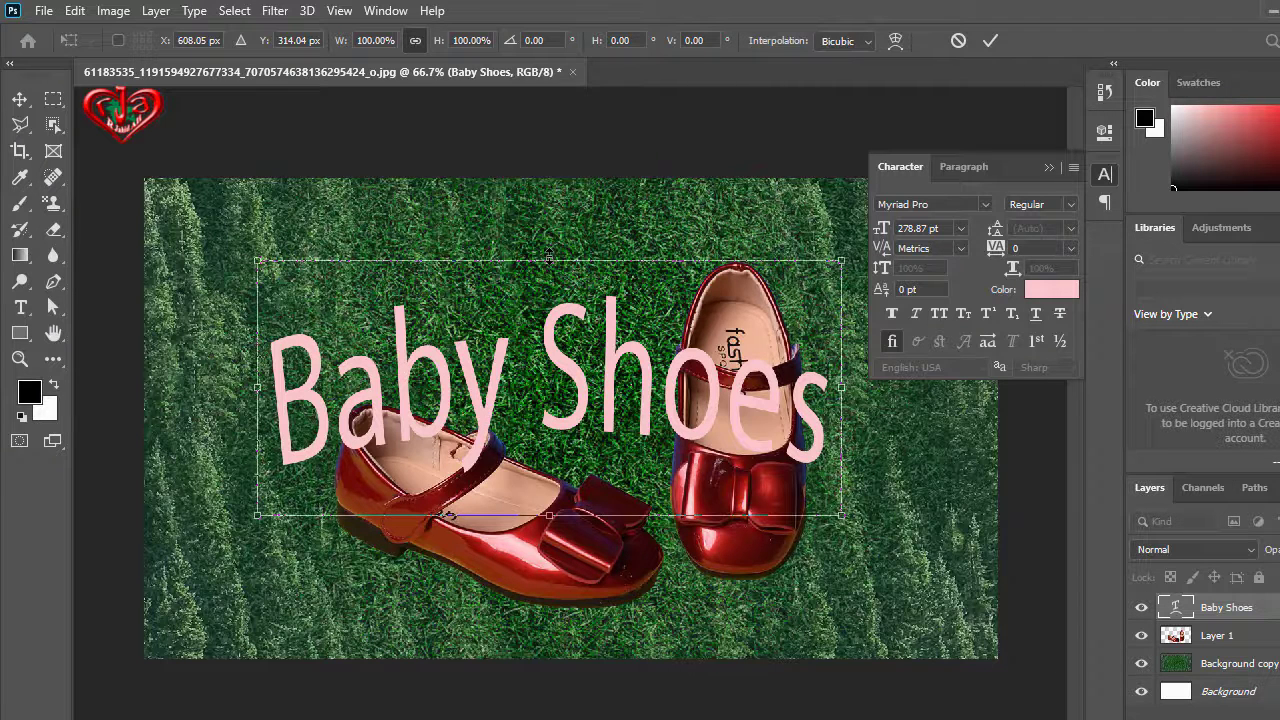
Squash the title vertically, centre it near the top at X 640 px, Y 92.62 px, and close Character.
{"action": "left_click_drag", "start_coordinate": [549, 258], "coordinate": [547, 383]}
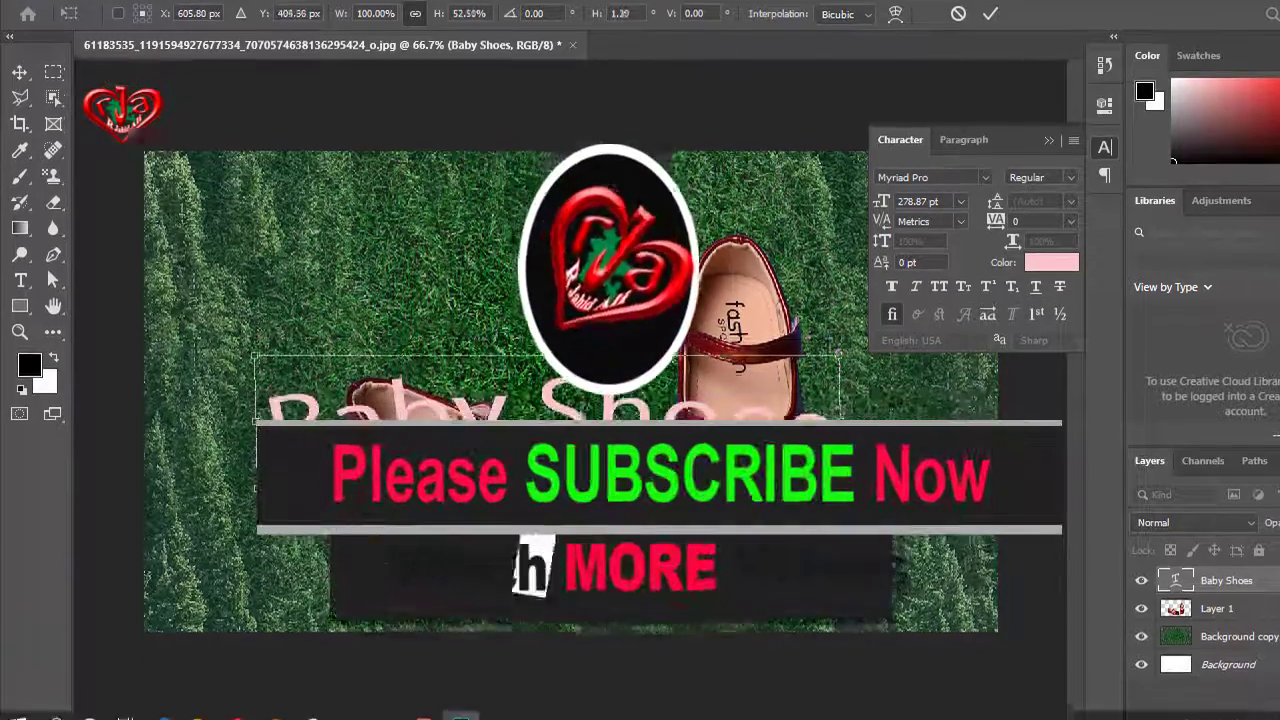
{"action": "key", "text": "Return"}
{"action": "left_click_drag", "start_coordinate": [578, 305], "coordinate": [590, 122]}
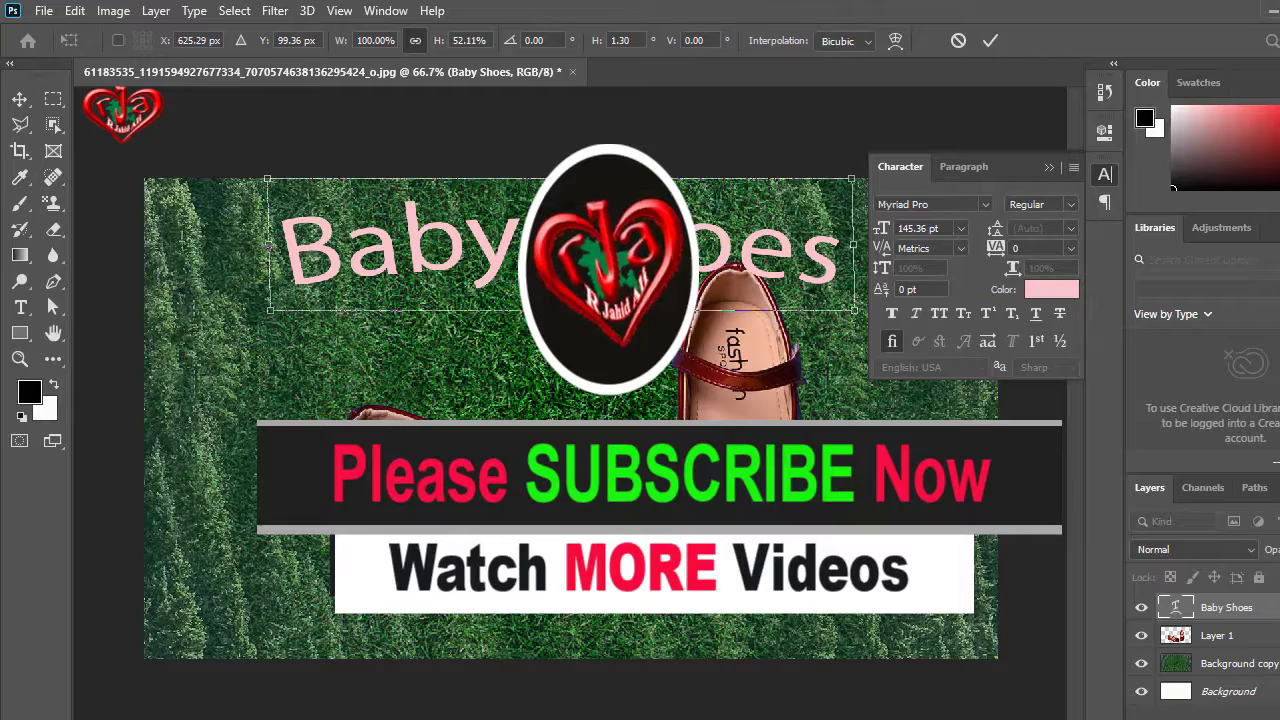
{"action": "left_click_drag", "start_coordinate": [562, 178], "coordinate": [562, 211]}
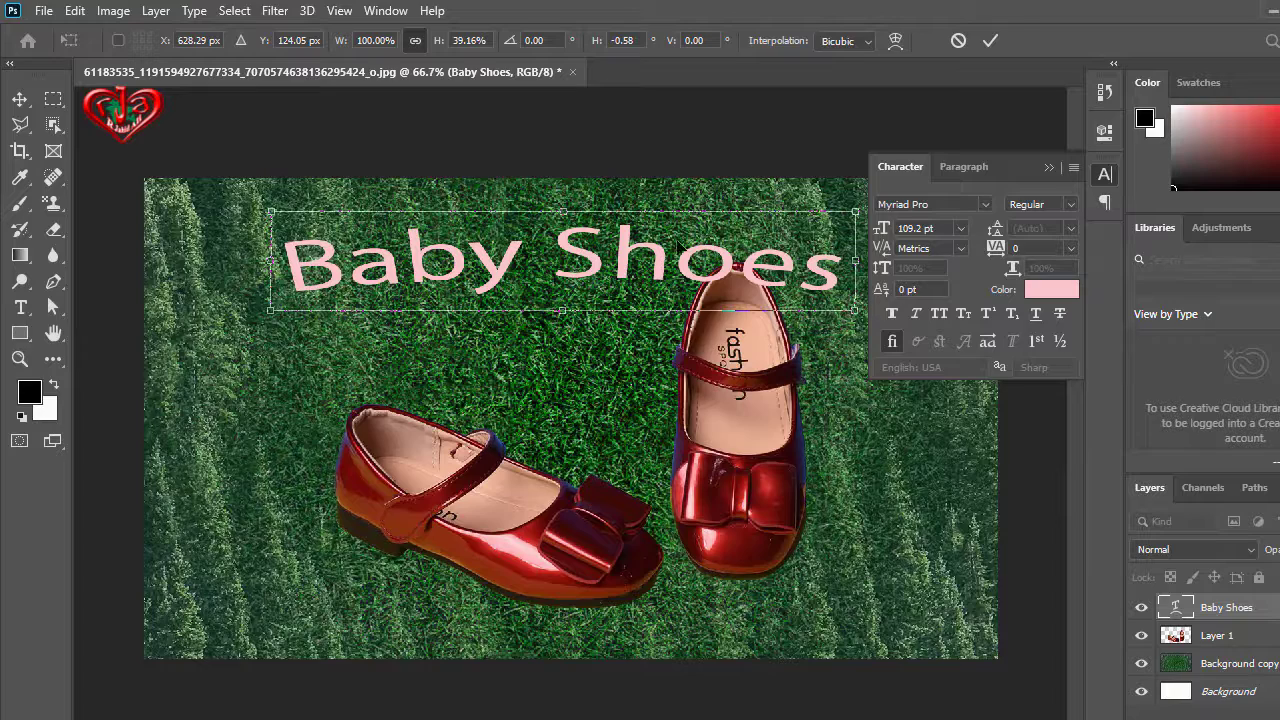
{"action": "mouse_move", "coordinate": [620, 270]}
{"action": "left_mouse_down"}
{"action": "mouse_move", "coordinate": [618, 248]}
{"action": "mouse_move", "coordinate": [660, 238]}
{"action": "mouse_move", "coordinate": [645, 238]}
{"action": "left_mouse_up"}
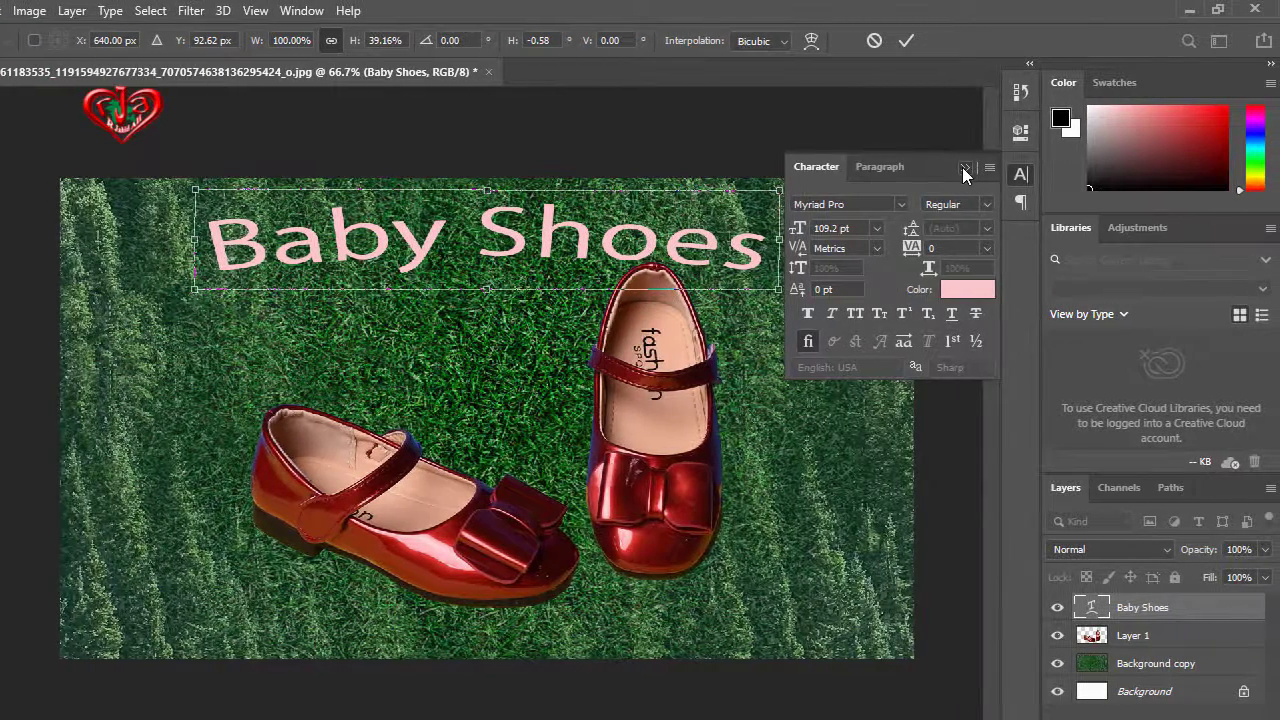
{"action": "left_click", "coordinate": [963, 167]}
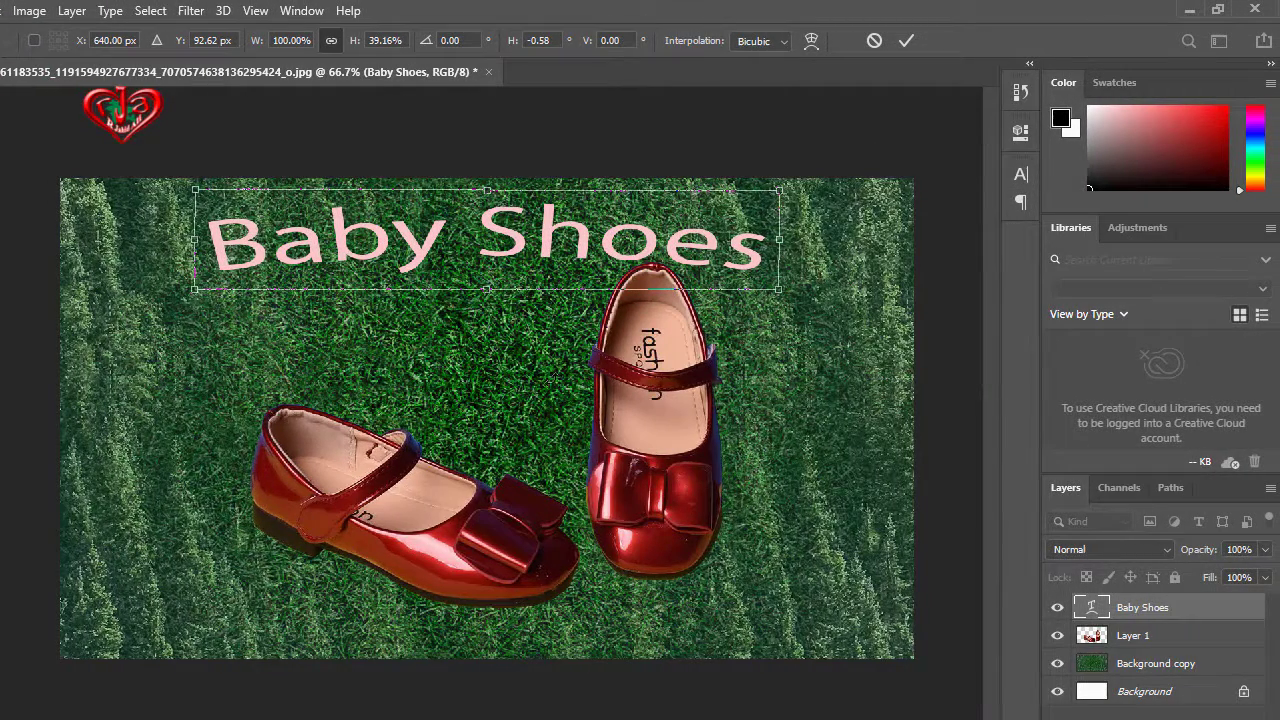
Scale the title to about 62% width and commit it at upper left, X 367.86 px, Y 123 px.
{"action": "key", "text": "Up"}
{"action": "key", "text": "Up"}
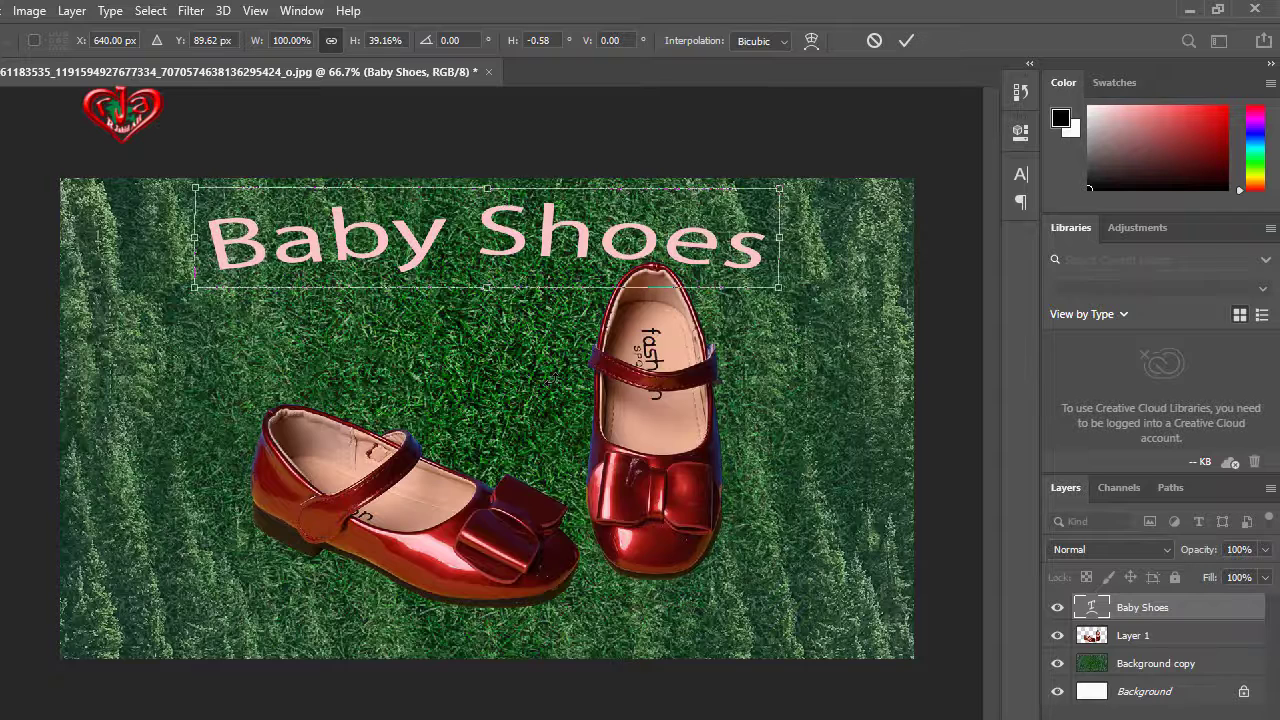
{"action": "key", "text": "Up"}
{"action": "key", "text": "Up"}
{"action": "key", "text": "Up"}
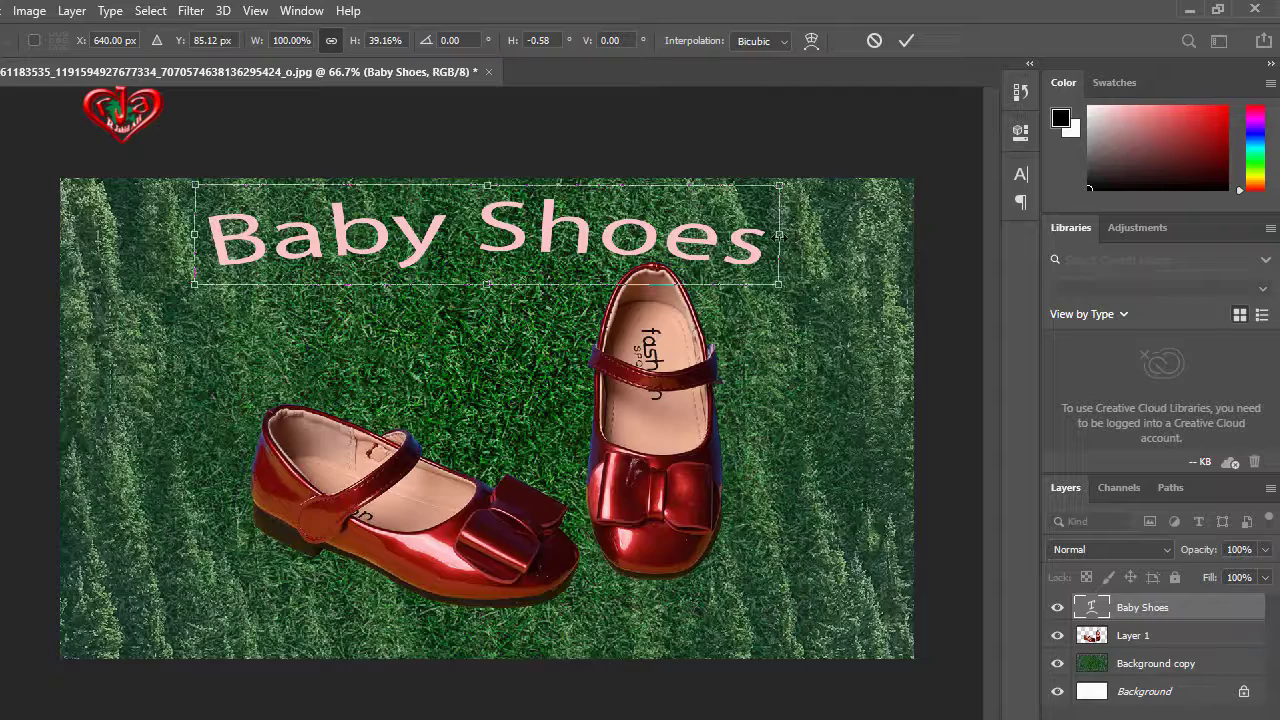
{"action": "left_click_drag", "start_coordinate": [779, 284], "coordinate": [558, 262]}
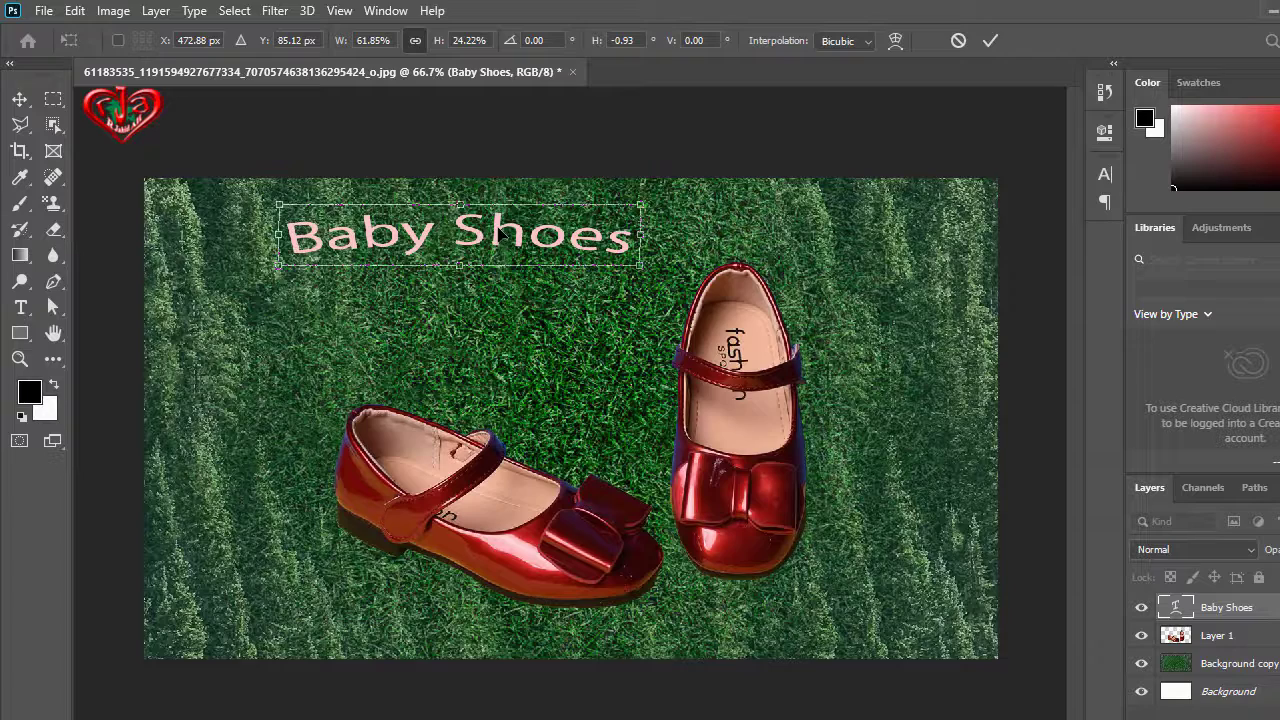
{"action": "left_click_drag", "start_coordinate": [520, 230], "coordinate": [451, 222]}
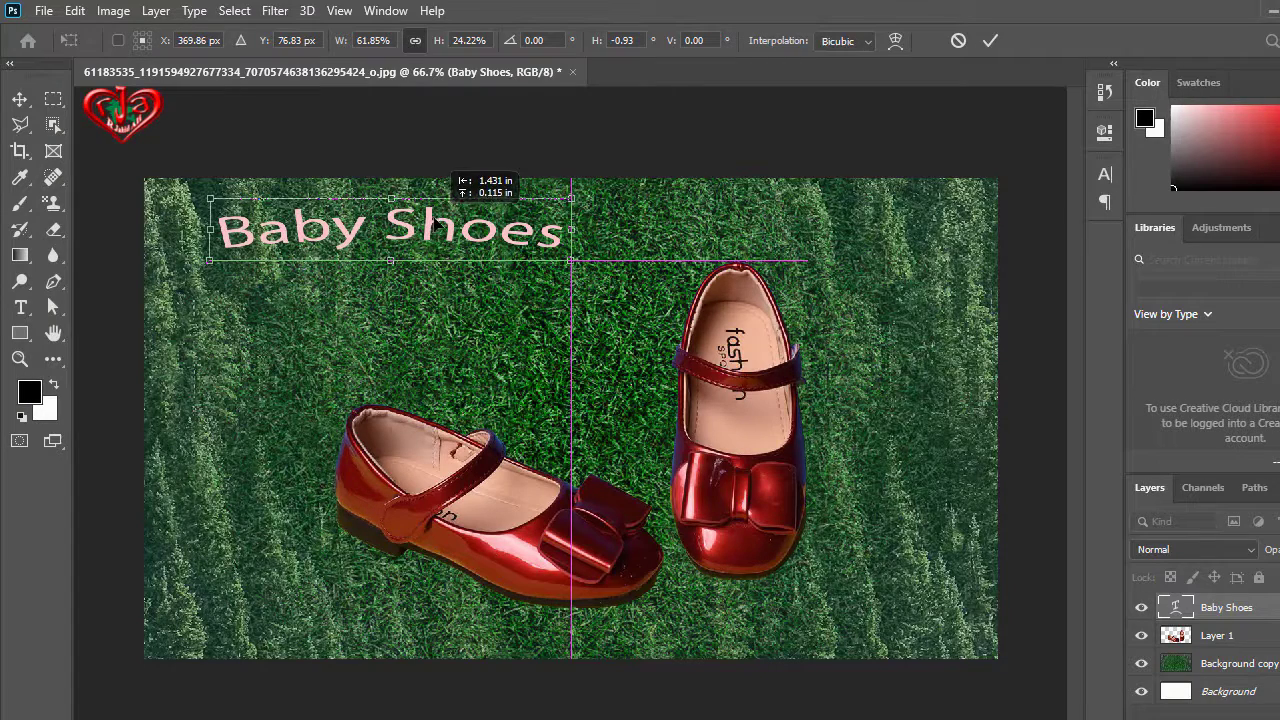
{"action": "left_click_drag", "start_coordinate": [437, 225], "coordinate": [451, 225]}
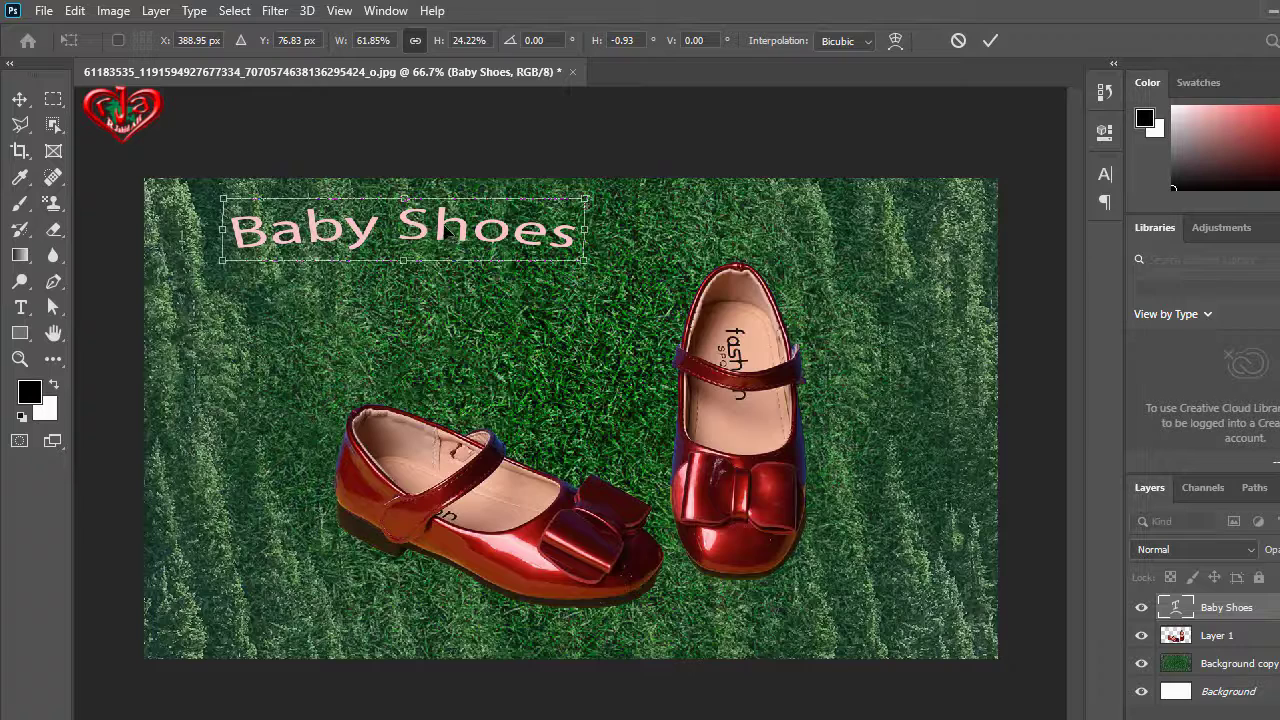
{"action": "left_click_drag", "start_coordinate": [450, 238], "coordinate": [436, 269]}
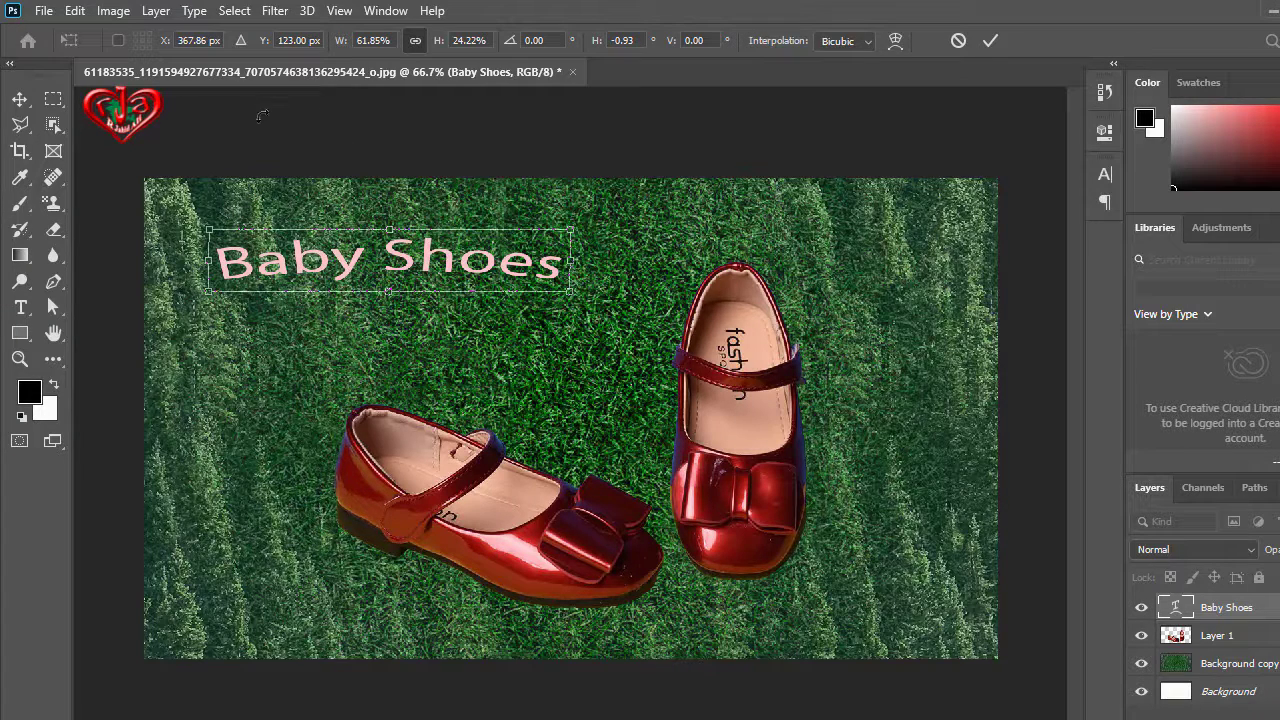
{"action": "key", "text": "a"}
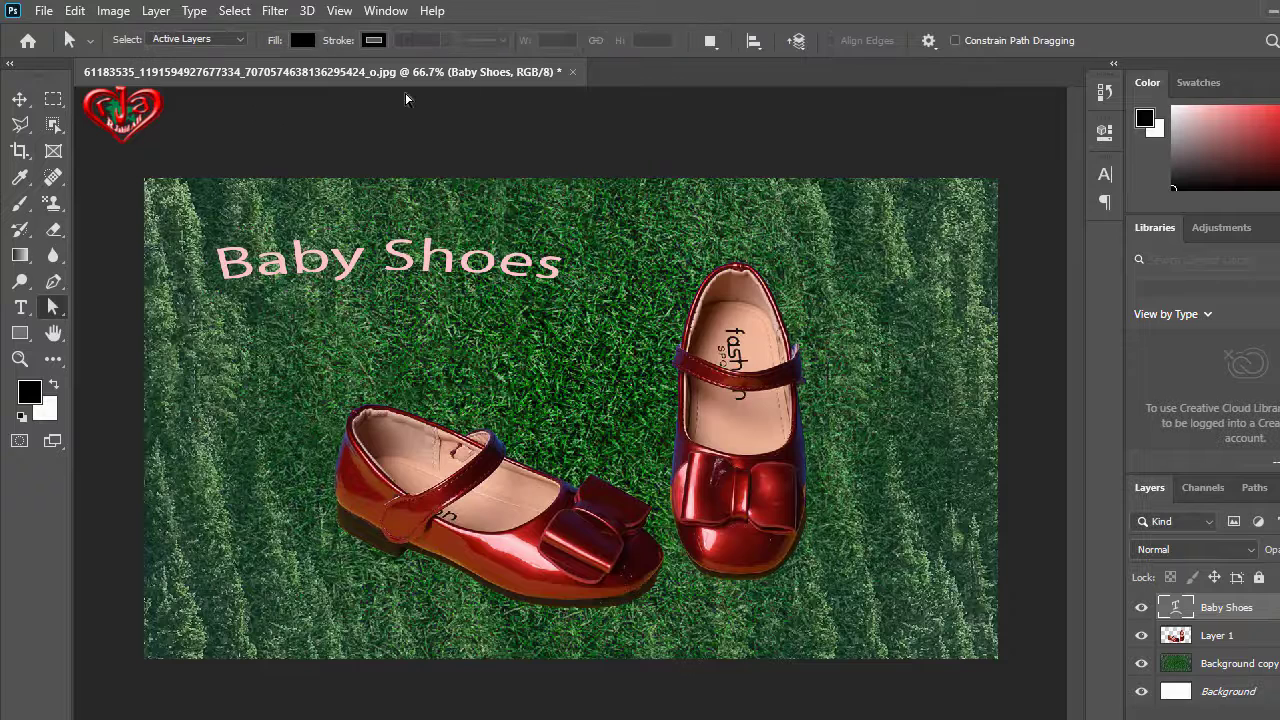
Switch the auto-select target to All Layers, then back to Active Layers.
{"action": "left_click", "coordinate": [239, 40]}
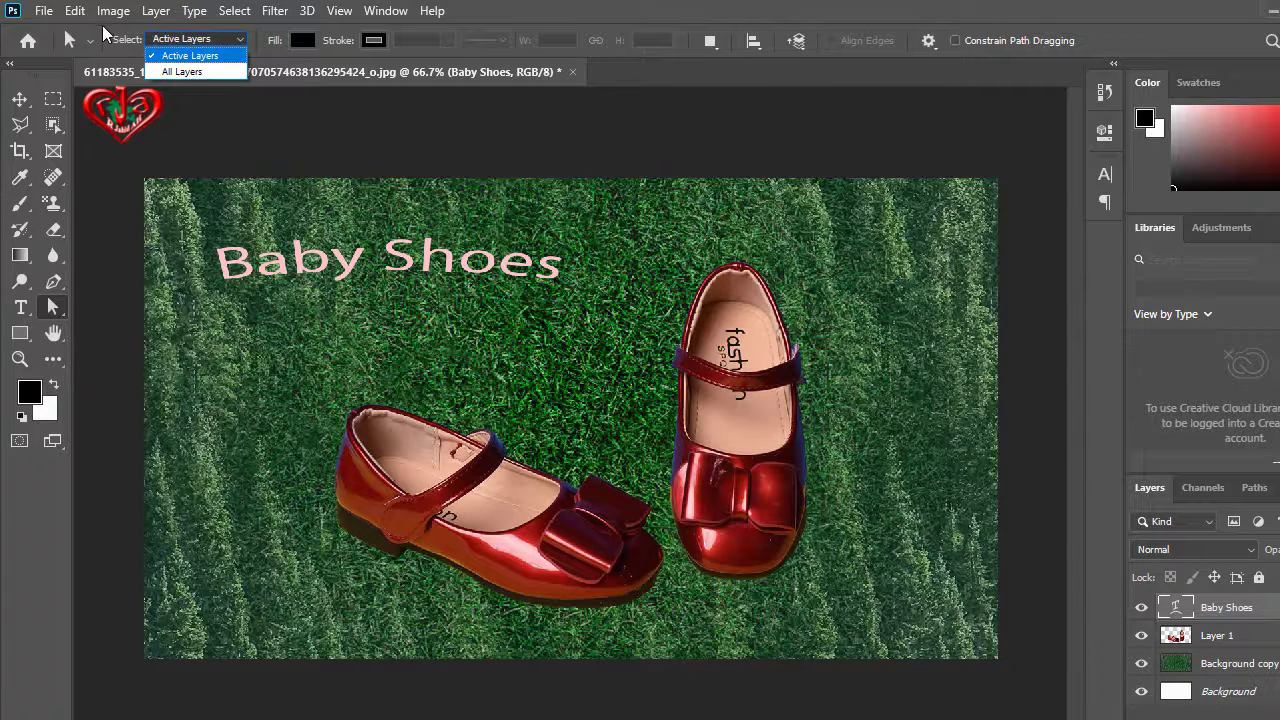
{"action": "left_click", "coordinate": [231, 42]}
{"action": "left_click", "coordinate": [231, 42]}
{"action": "left_click", "coordinate": [174, 70]}
{"action": "left_click", "coordinate": [225, 41]}
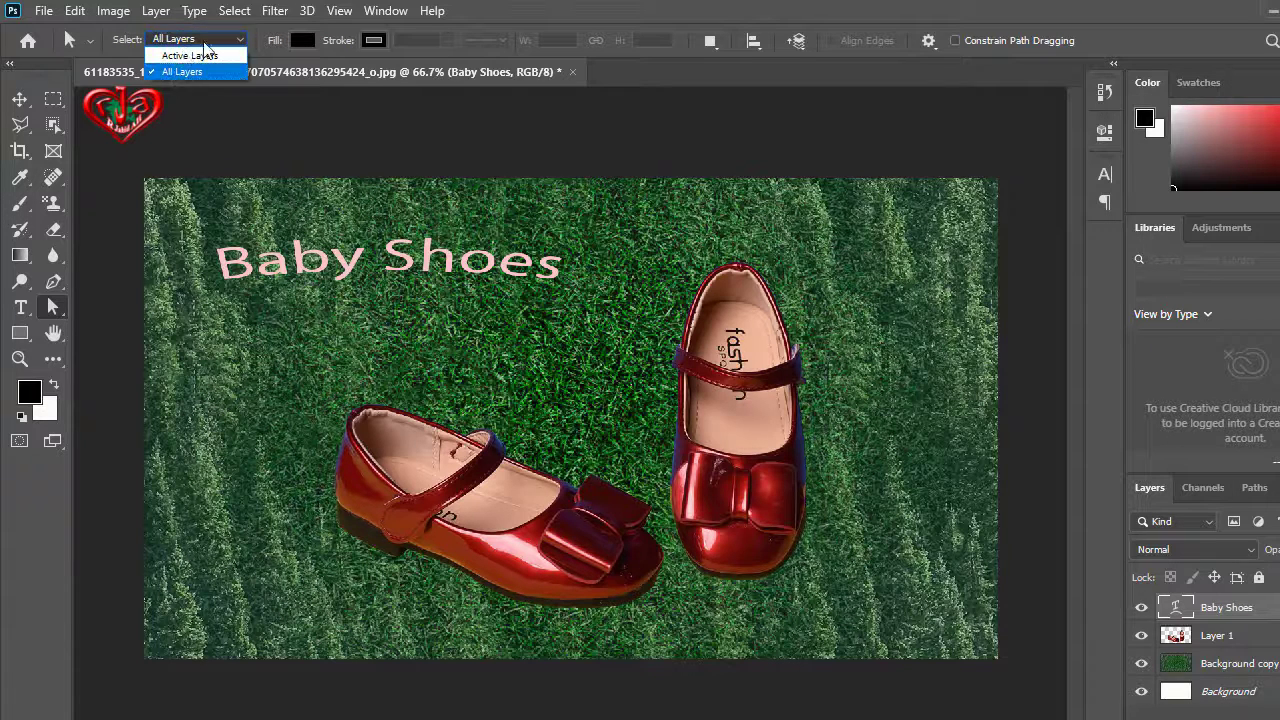
{"action": "left_click", "coordinate": [174, 54]}
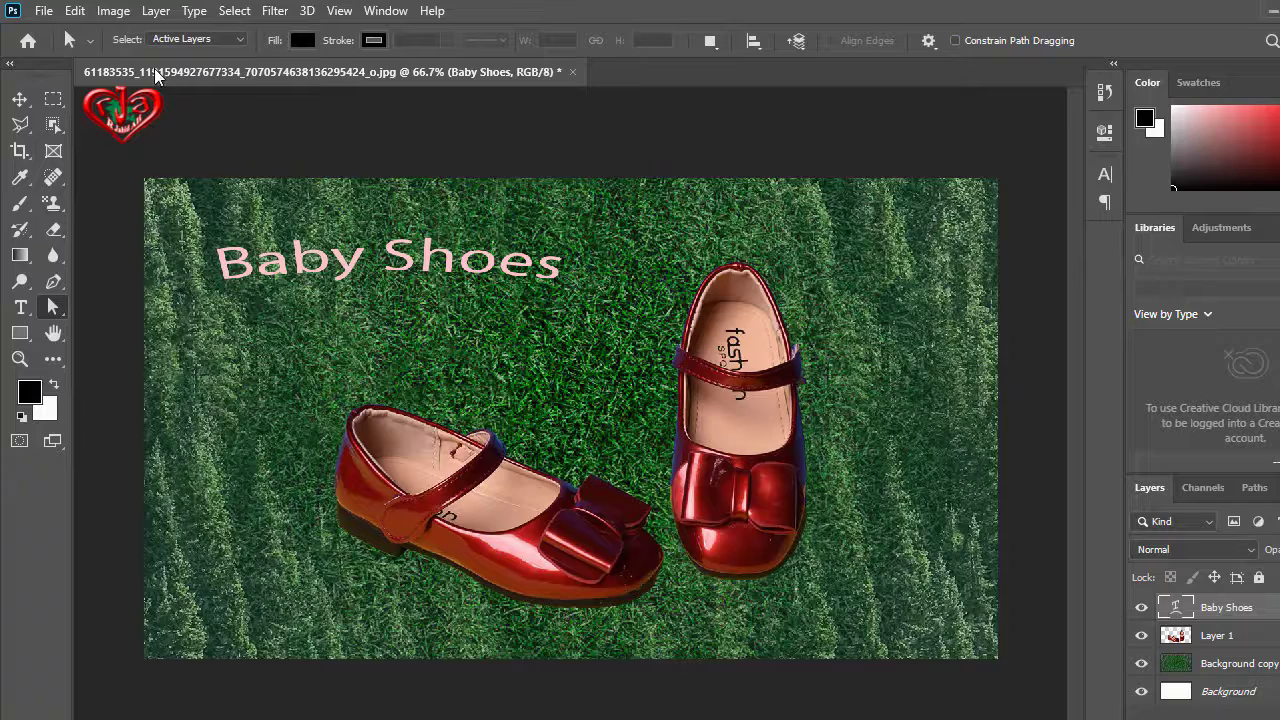
Change the title's font from Myriad Pro to Impact.
{"action": "left_click", "coordinate": [21, 308]}
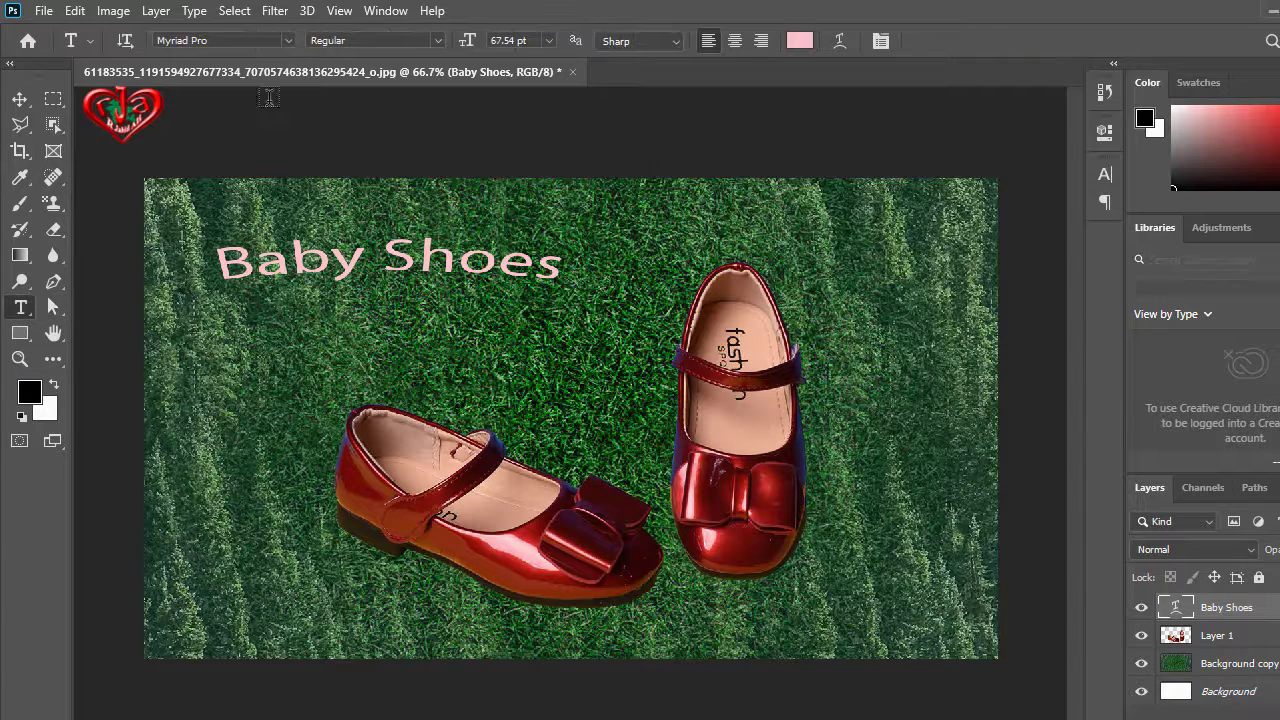
{"action": "left_click", "coordinate": [288, 41]}
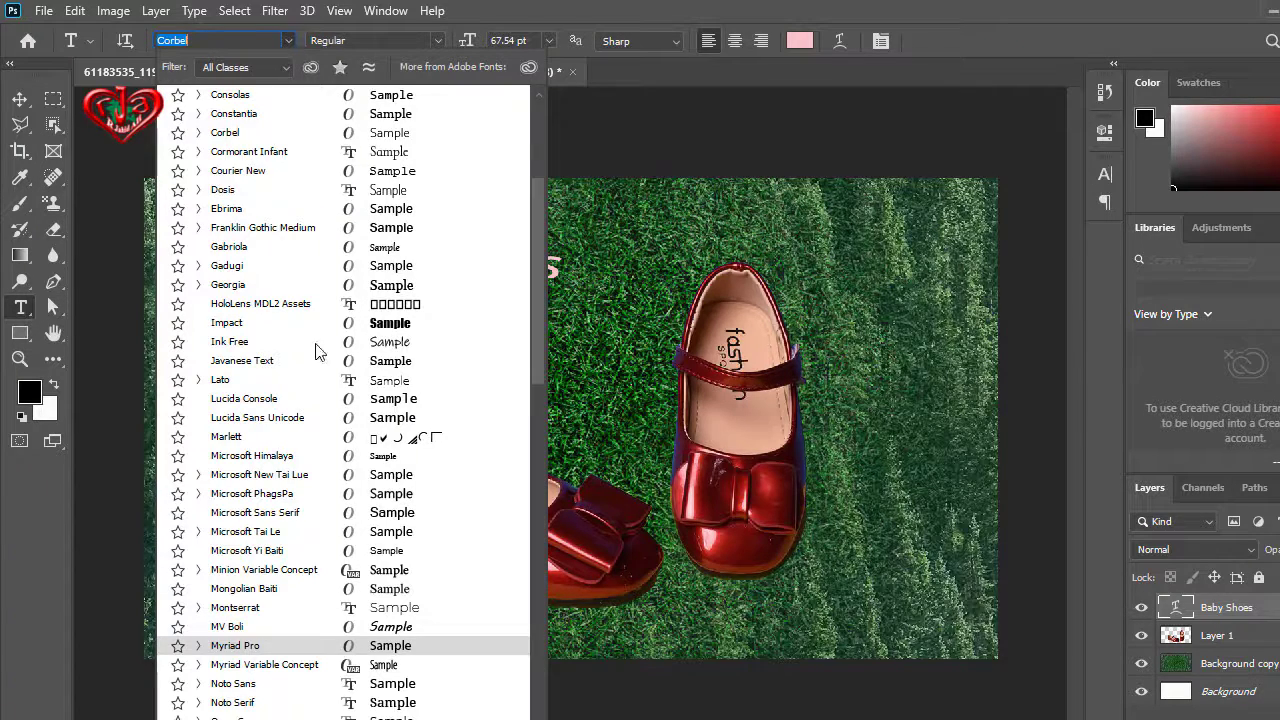
{"action": "left_click", "coordinate": [391, 325]}
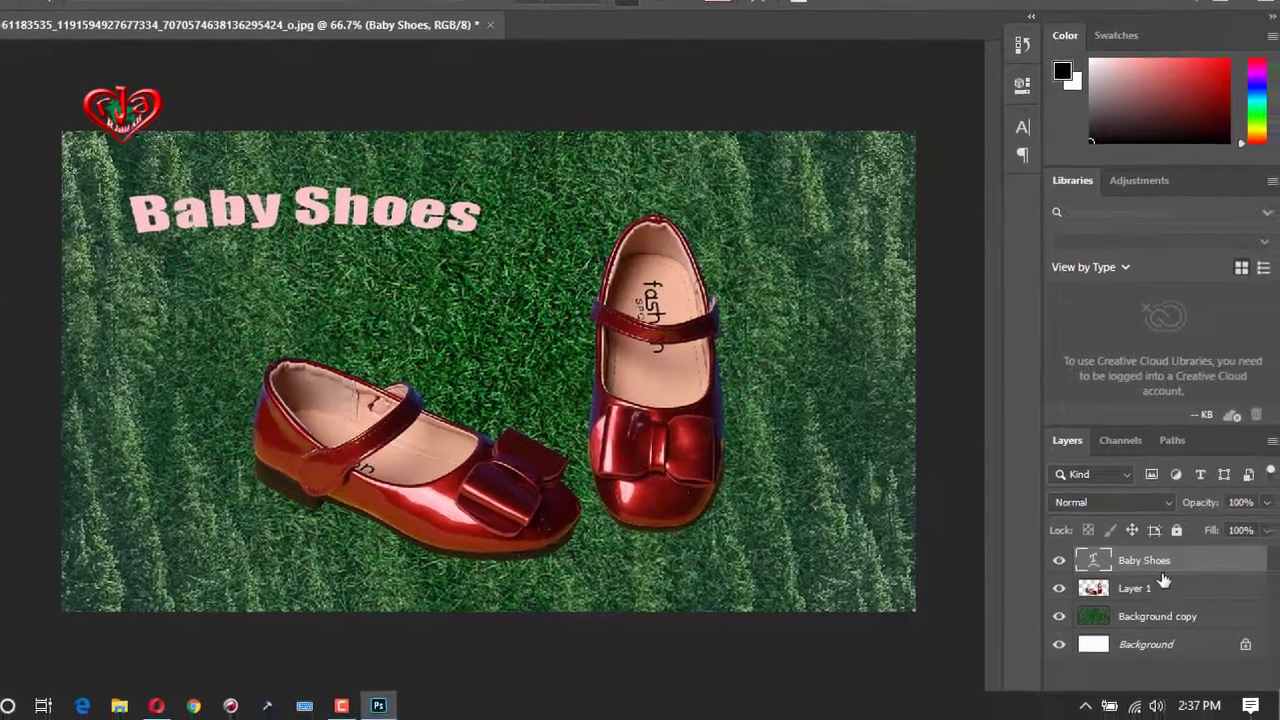
Open Layer Style for the Baby Shoes layer and enable Inner Shadow.
{"action": "right_click", "coordinate": [1226, 607]}
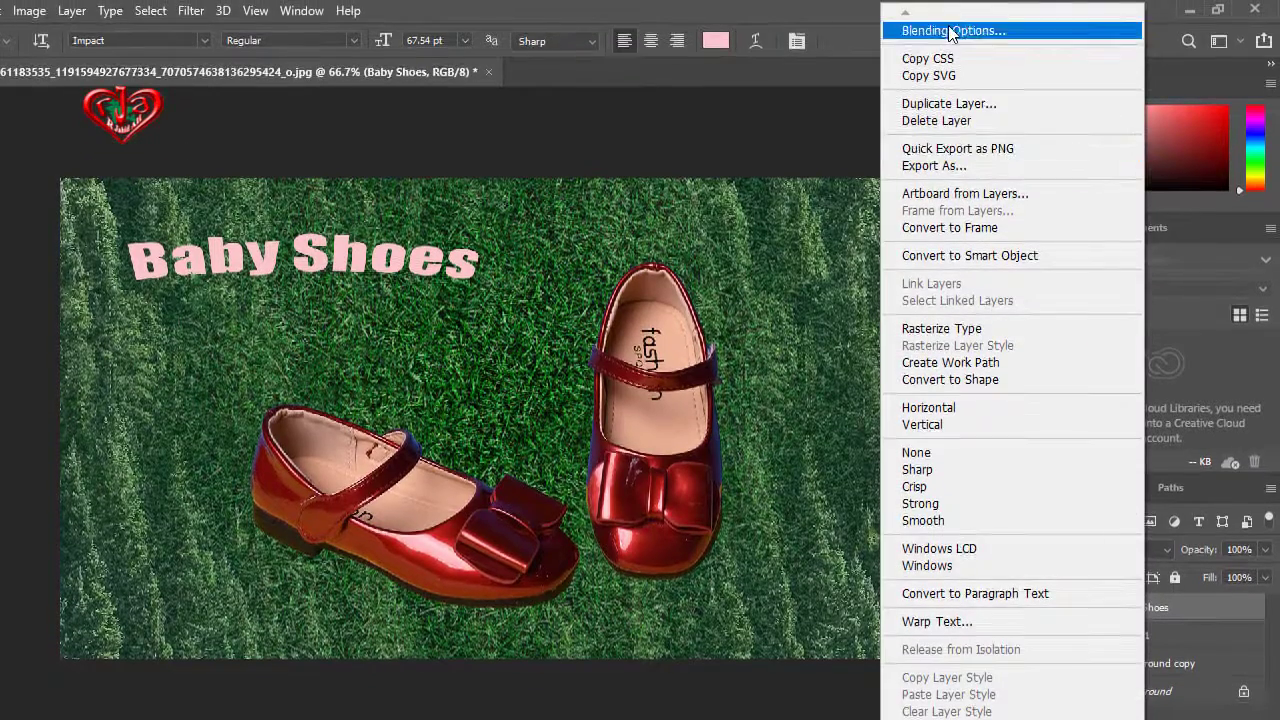
{"action": "left_click", "coordinate": [929, 46]}
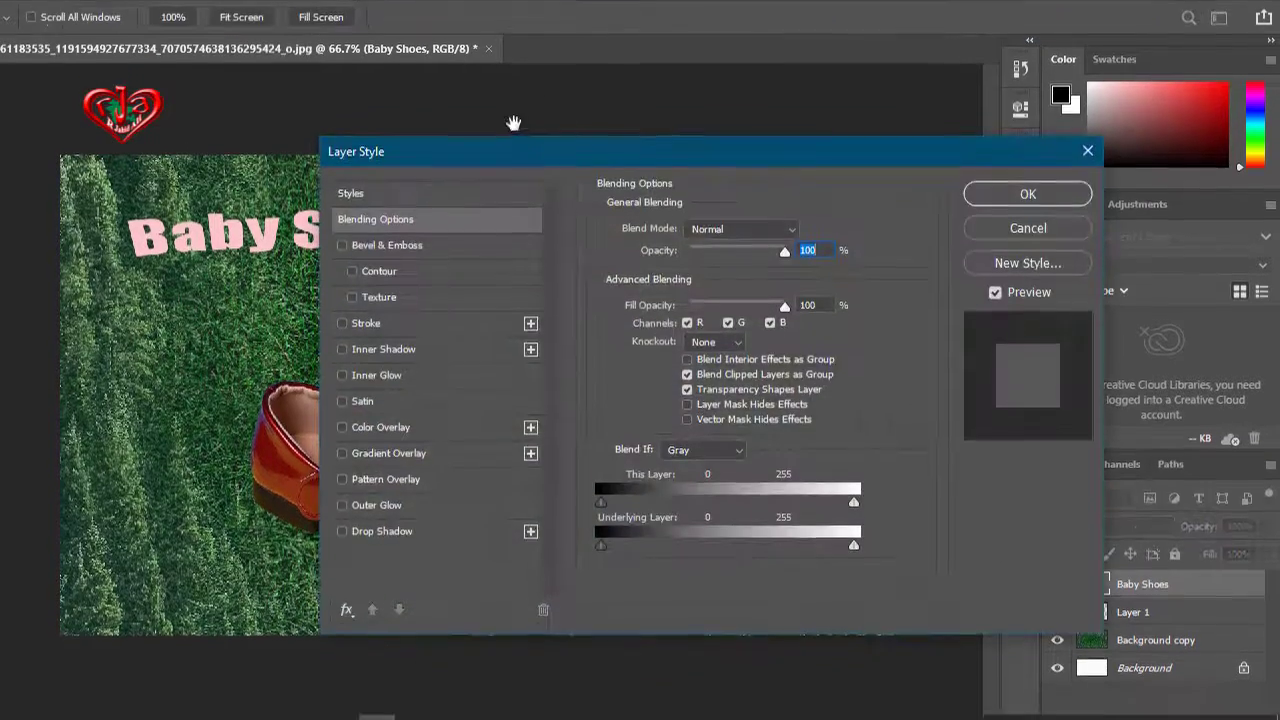
{"action": "left_click_drag", "start_coordinate": [497, 140], "coordinate": [733, 90]}
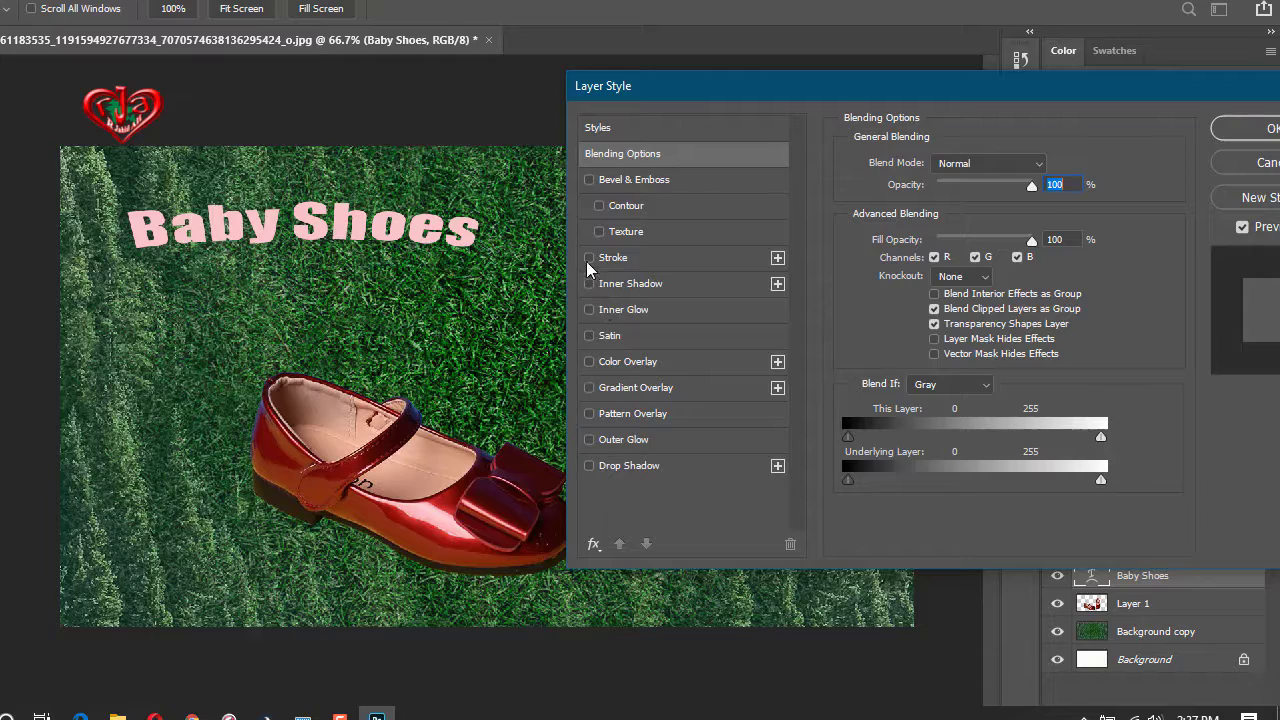
{"action": "left_click", "coordinate": [588, 257]}
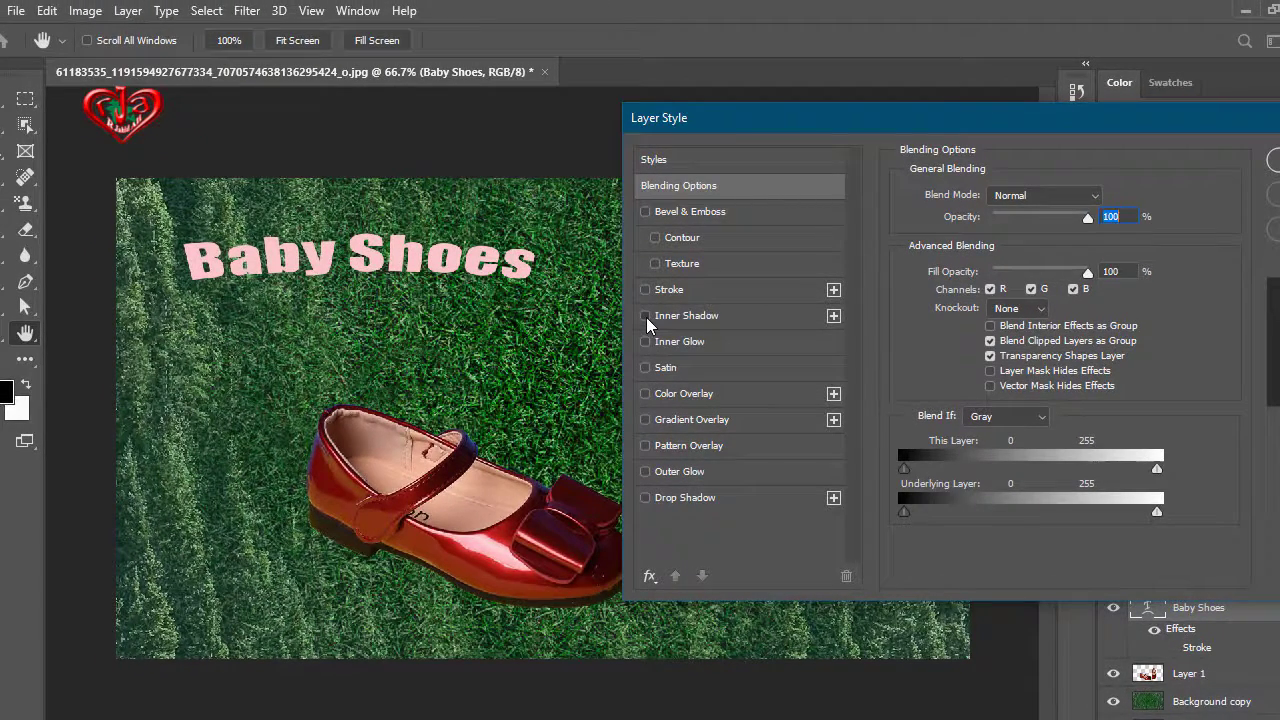
{"action": "left_click", "coordinate": [646, 316]}
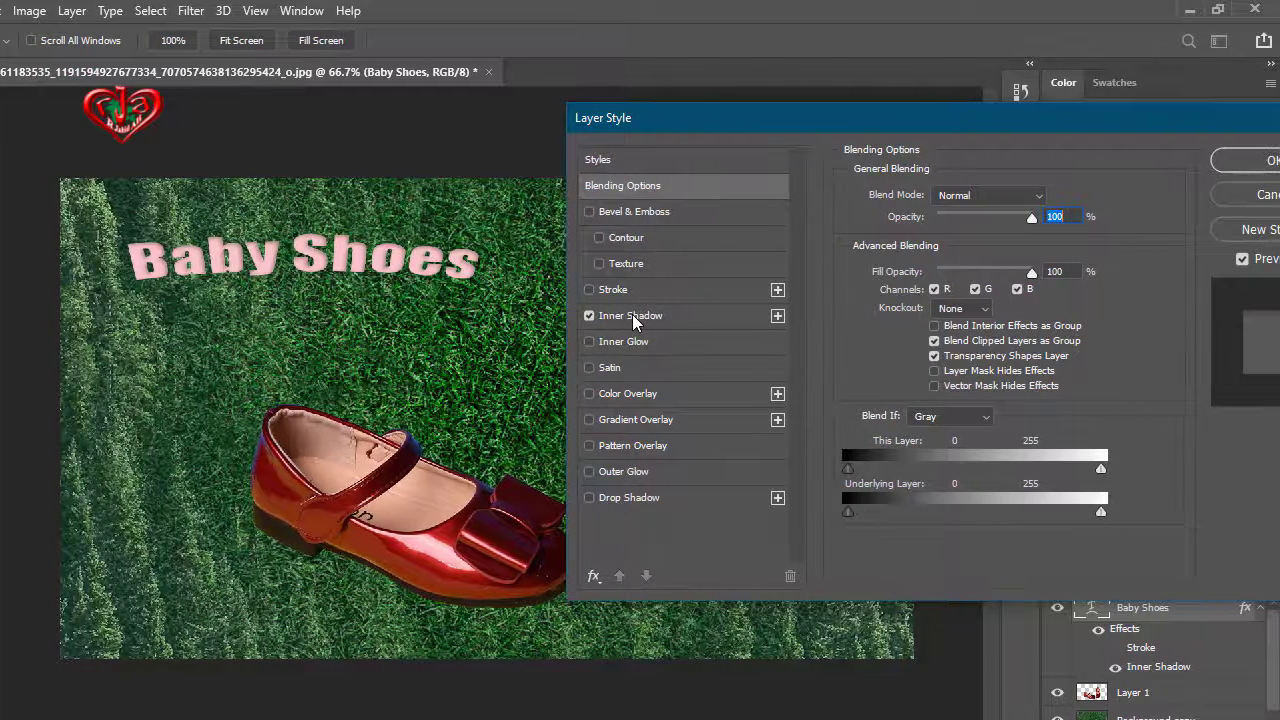
{"action": "left_click", "coordinate": [632, 314]}
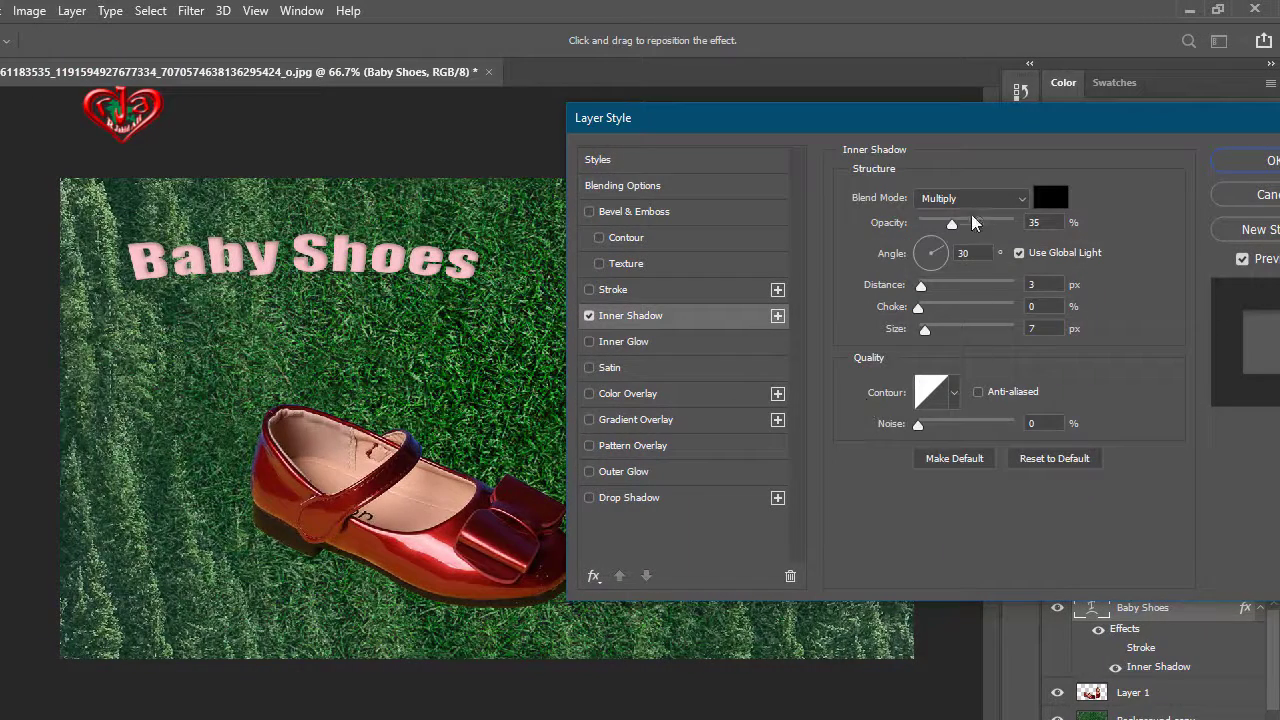
Set Inner Shadow to 40% opacity, 3 px distance, 57% choke, 4 px size, 1% noise, and apply.
{"action": "mouse_move", "coordinate": [953, 224]}
{"action": "left_mouse_down"}
{"action": "mouse_move", "coordinate": [1020, 225]}
{"action": "mouse_move", "coordinate": [910, 238]}
{"action": "mouse_move", "coordinate": [956, 227]}
{"action": "left_mouse_up"}
{"action": "mouse_move", "coordinate": [921, 285]}
{"action": "left_mouse_down"}
{"action": "mouse_move", "coordinate": [935, 287]}
{"action": "mouse_move", "coordinate": [922, 291]}
{"action": "left_mouse_up"}
{"action": "mouse_move", "coordinate": [927, 334]}
{"action": "left_mouse_down"}
{"action": "mouse_move", "coordinate": [942, 333]}
{"action": "mouse_move", "coordinate": [913, 343]}
{"action": "mouse_move", "coordinate": [925, 340]}
{"action": "left_mouse_up"}
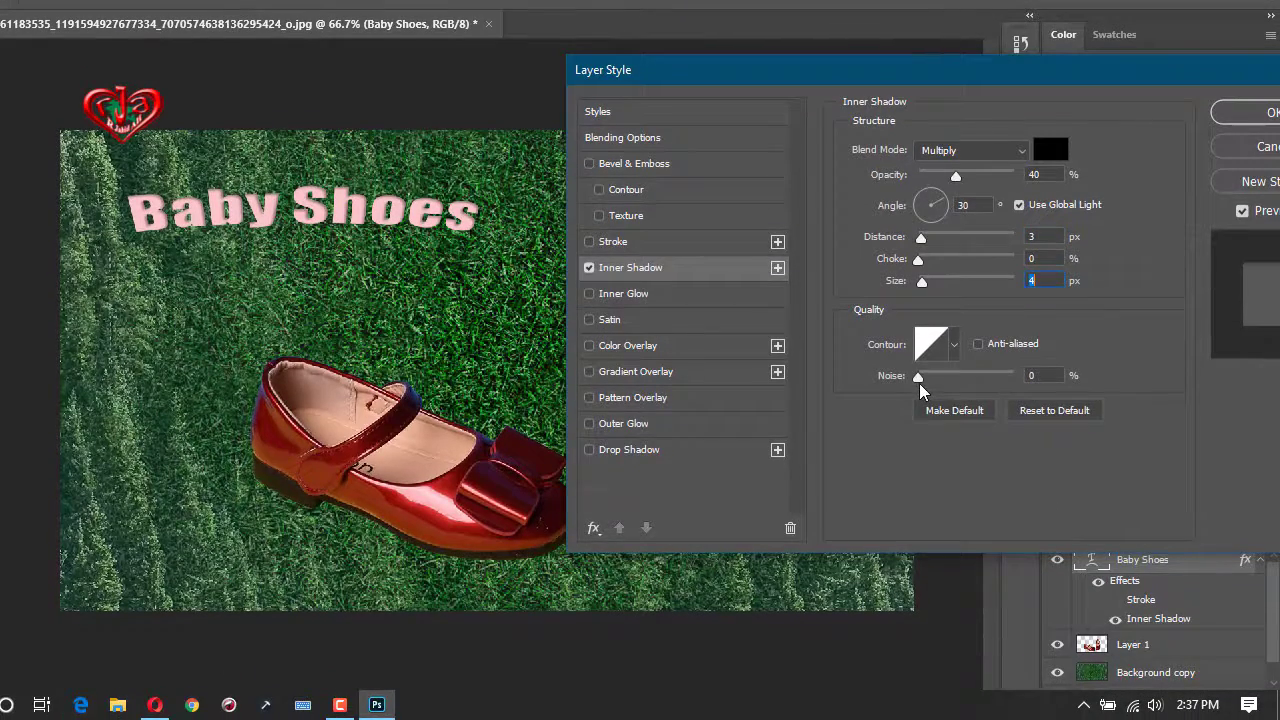
{"action": "mouse_move", "coordinate": [918, 378]}
{"action": "left_mouse_down"}
{"action": "mouse_move", "coordinate": [944, 384]}
{"action": "mouse_move", "coordinate": [919, 378]}
{"action": "left_mouse_up"}
{"action": "mouse_move", "coordinate": [918, 310]}
{"action": "left_mouse_down"}
{"action": "mouse_move", "coordinate": [994, 309]}
{"action": "mouse_move", "coordinate": [974, 304]}
{"action": "left_mouse_up"}
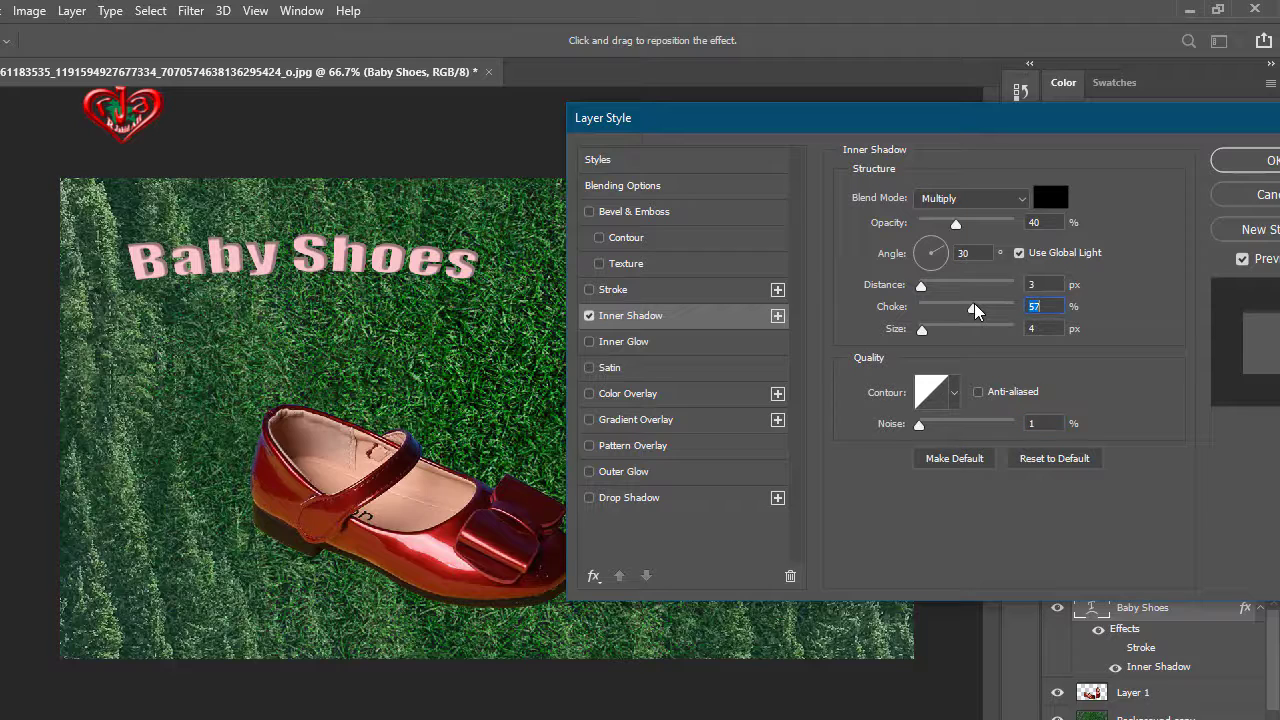
{"action": "left_click", "coordinate": [1265, 161]}
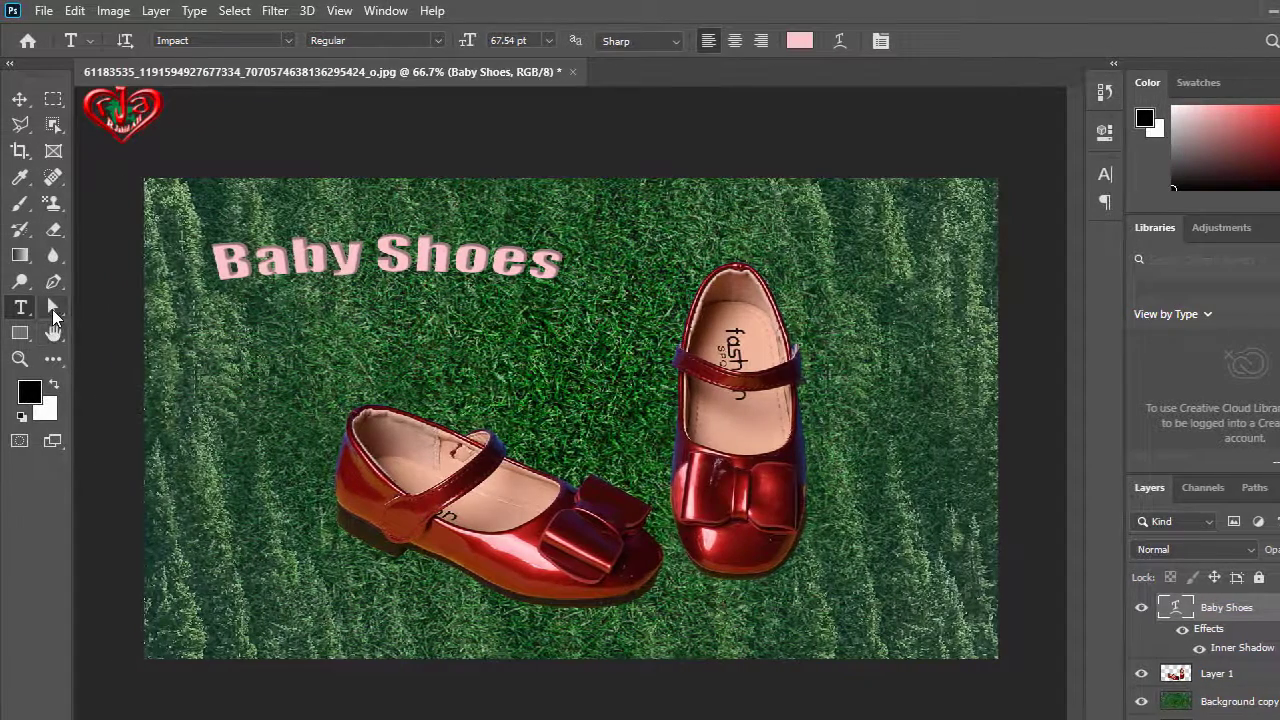
Move the Baby Shoes title to top centre above the shoes, X 597.16 px, Y 72.17 px.
{"action": "left_click", "coordinate": [54, 316]}
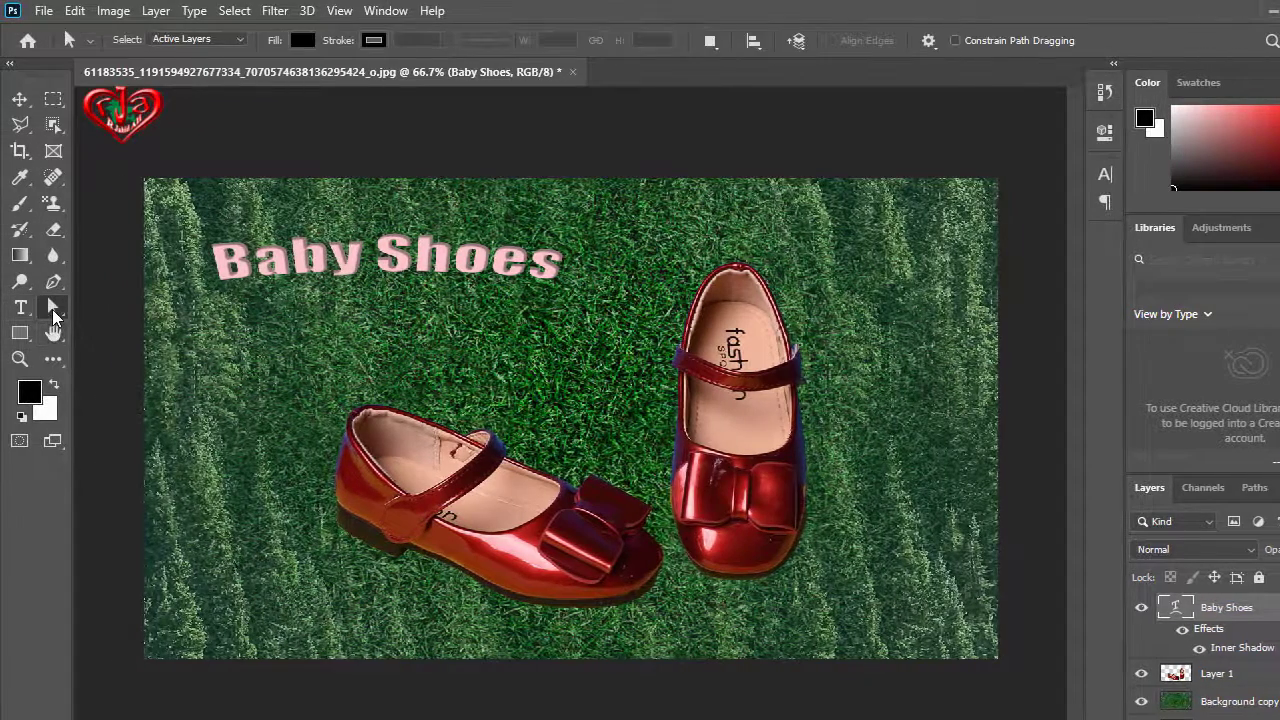
{"action": "key", "text": "ctrl+t"}
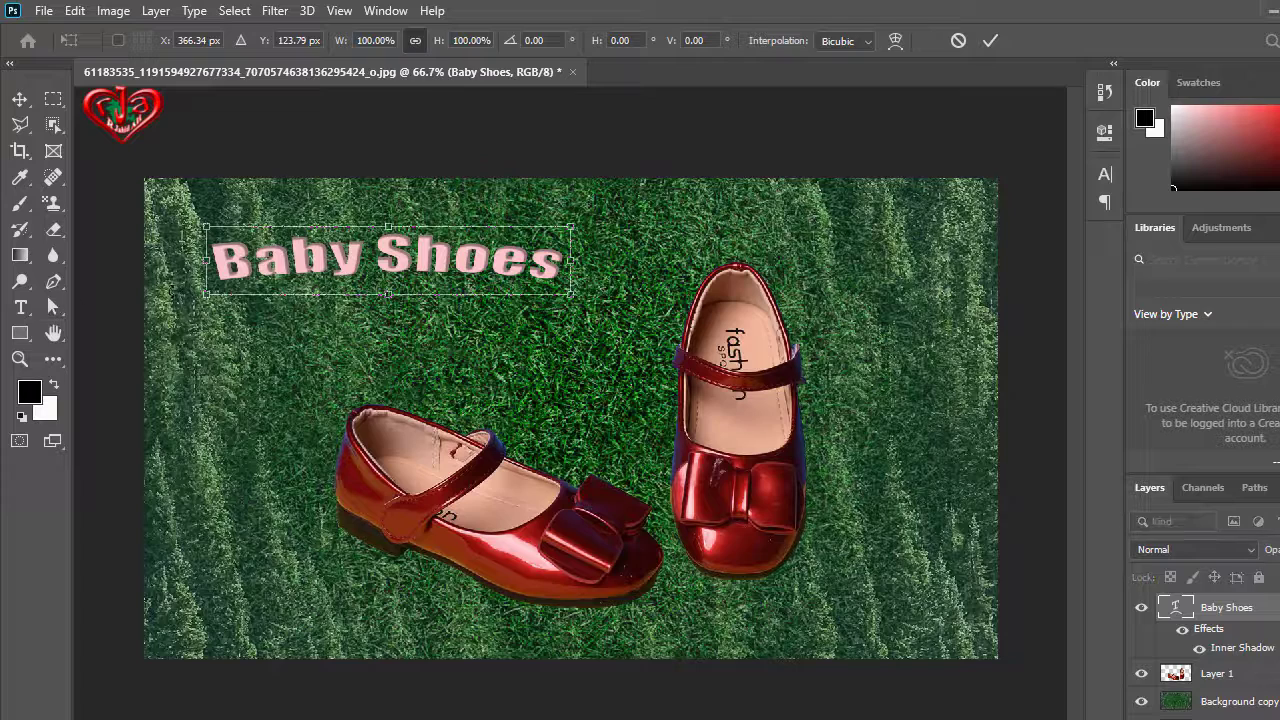
{"action": "mouse_move", "coordinate": [403, 262]}
{"action": "left_mouse_down"}
{"action": "mouse_move", "coordinate": [575, 230]}
{"action": "mouse_move", "coordinate": [361, 228]}
{"action": "mouse_move", "coordinate": [347, 245]}
{"action": "mouse_move", "coordinate": [385, 272]}
{"action": "left_mouse_up"}
{"action": "mouse_move", "coordinate": [500, 253]}
{"action": "left_mouse_down"}
{"action": "mouse_move", "coordinate": [575, 232]}
{"action": "mouse_move", "coordinate": [555, 231]}
{"action": "left_mouse_up"}
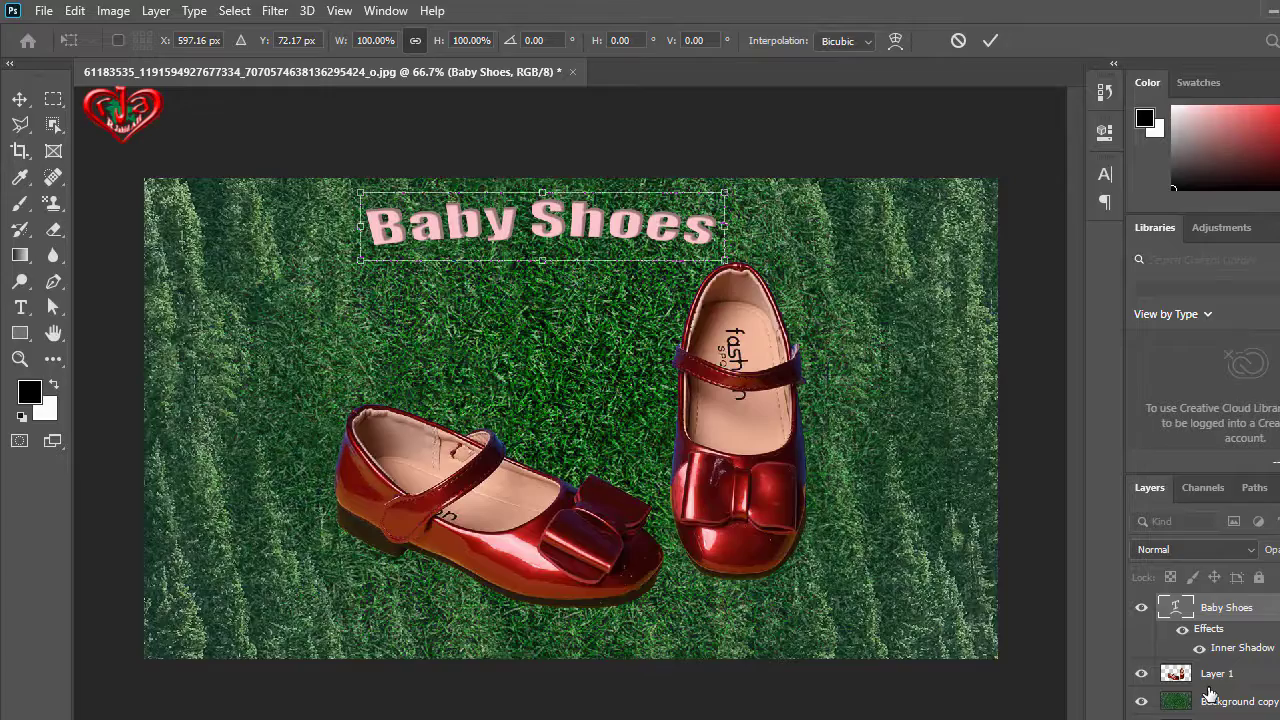
{"action": "key", "text": "Return"}
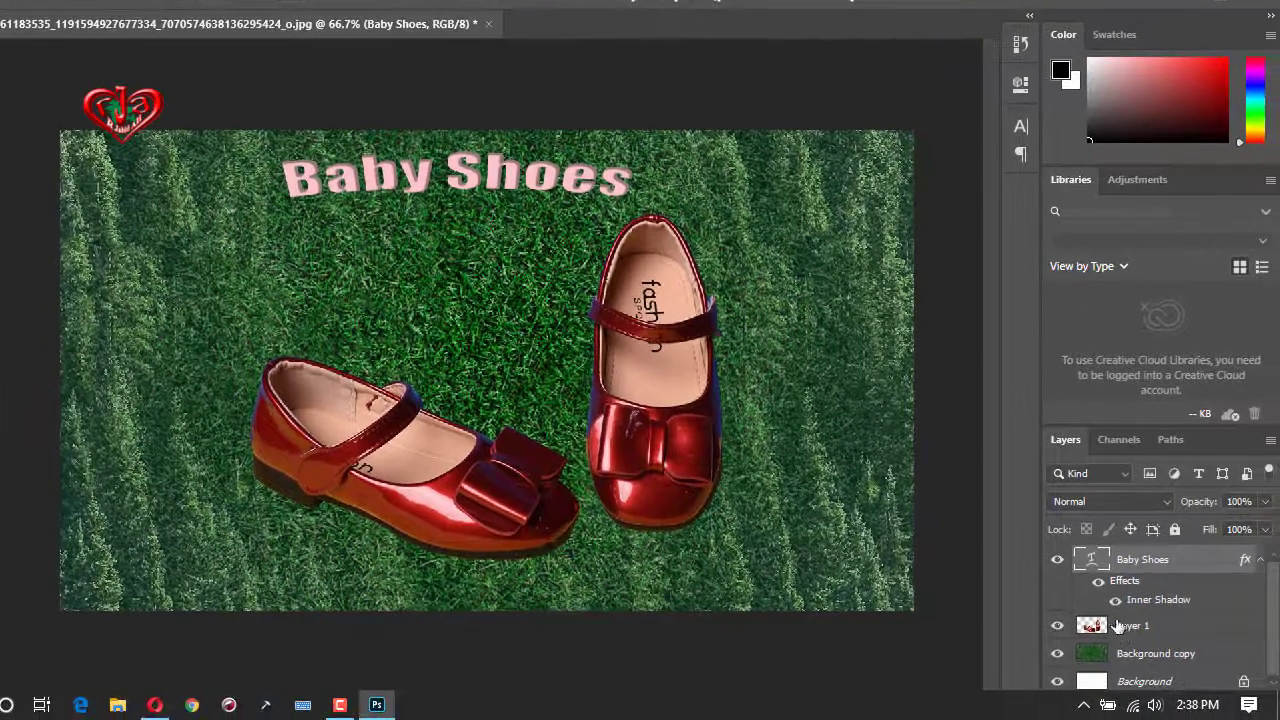
{"action": "left_click", "coordinate": [1118, 625]}
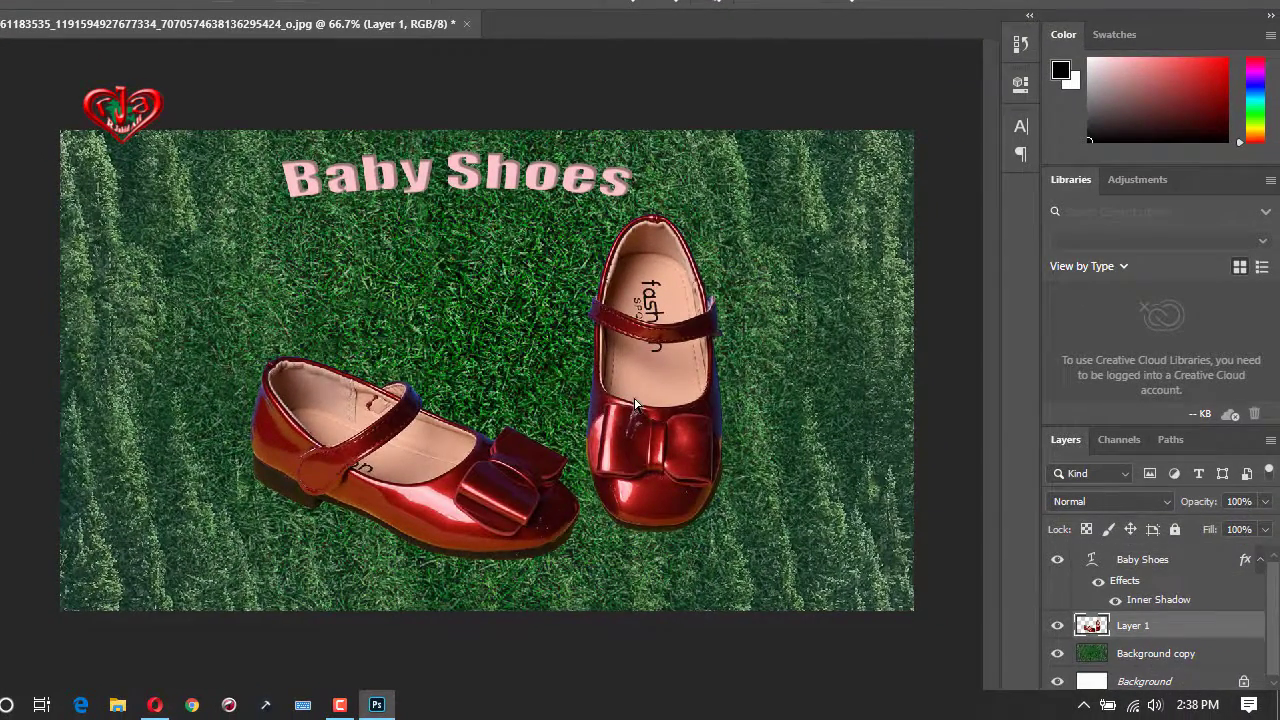
Rotate the red shoes on Layer 1 about 13° clockwise and commit.
{"action": "key", "text": "ctrl+t"}
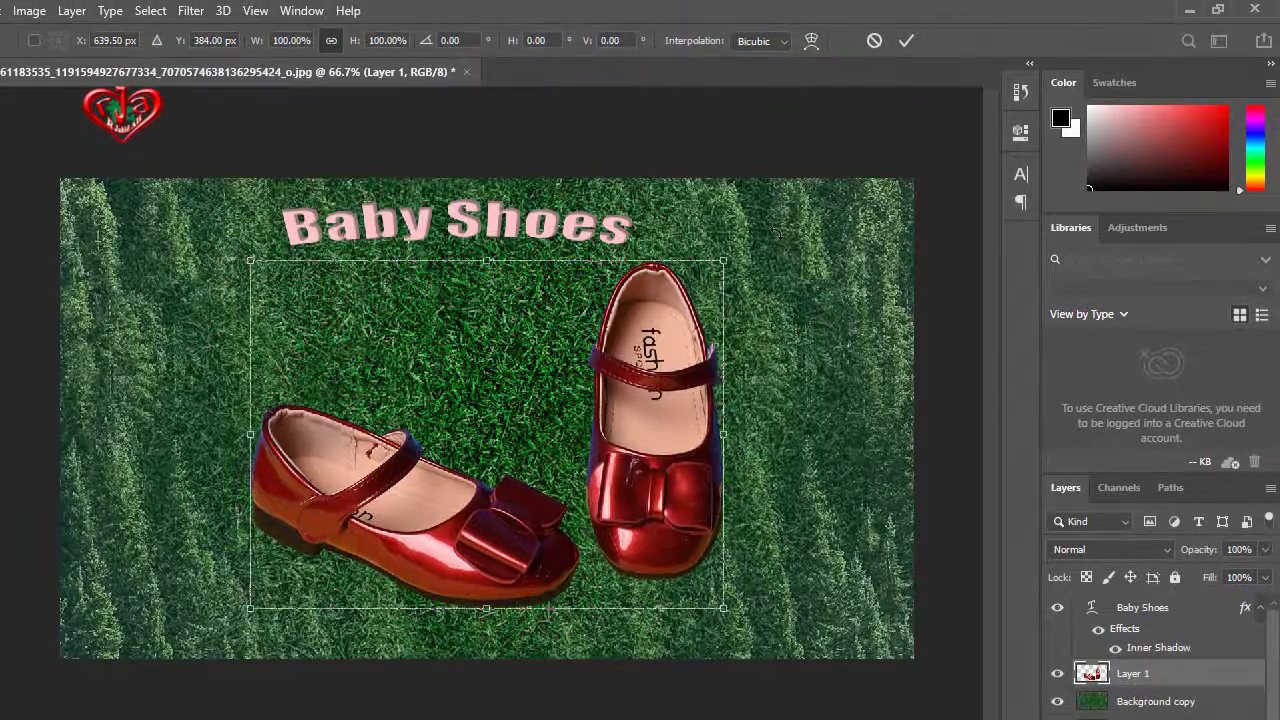
{"action": "mouse_move", "coordinate": [775, 232]}
{"action": "left_mouse_down"}
{"action": "mouse_move", "coordinate": [816, 291]}
{"action": "mouse_move", "coordinate": [810, 318]}
{"action": "left_mouse_up"}
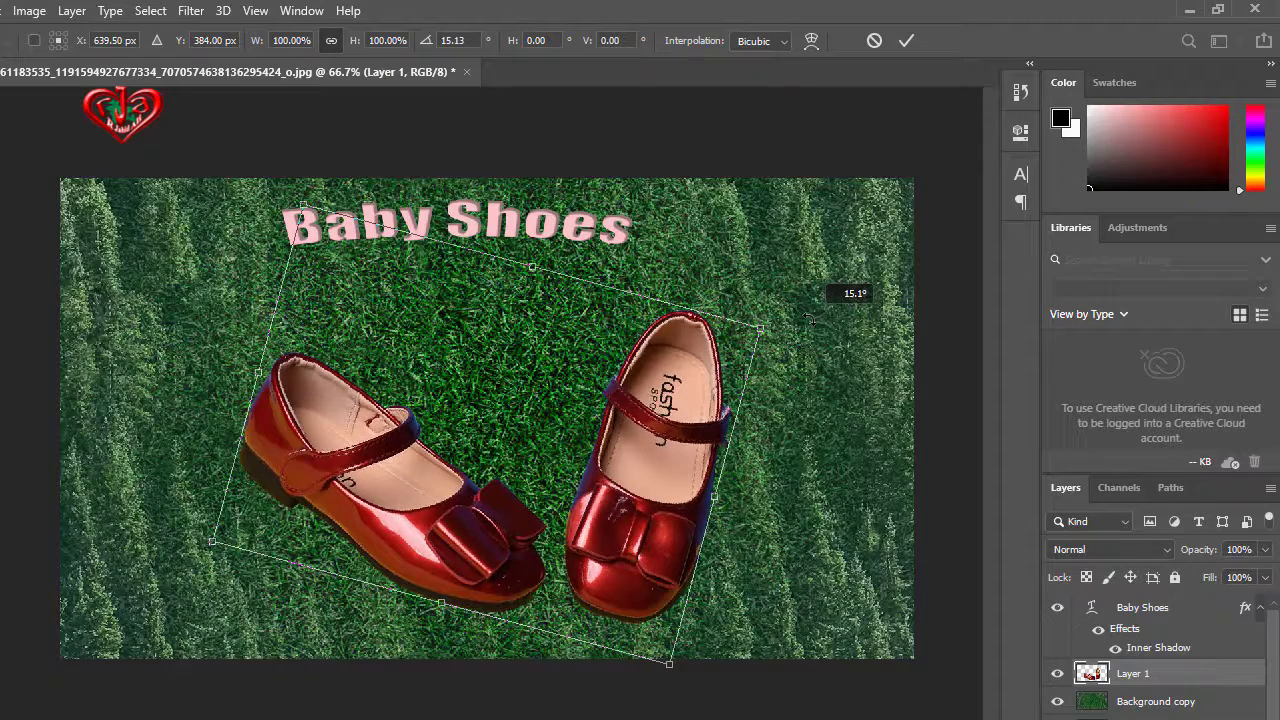
{"action": "left_click_drag", "start_coordinate": [810, 318], "coordinate": [824, 320]}
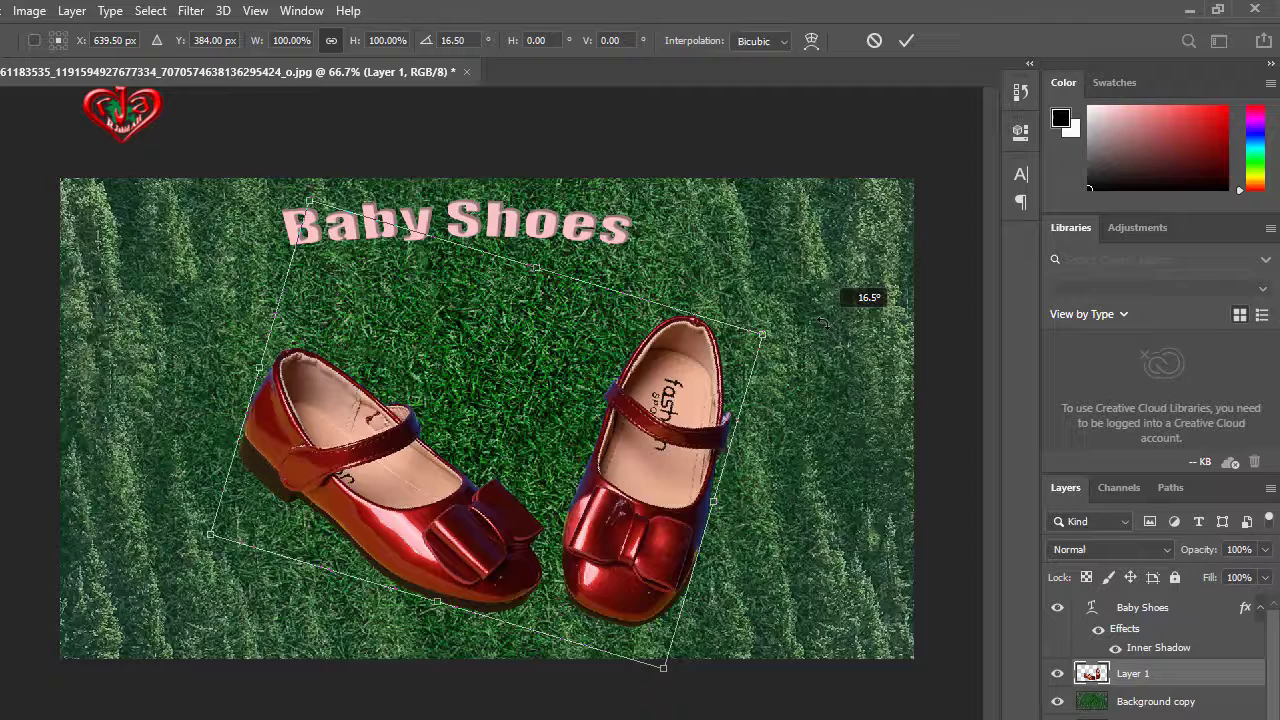
{"action": "left_click_drag", "start_coordinate": [820, 322], "coordinate": [814, 302]}
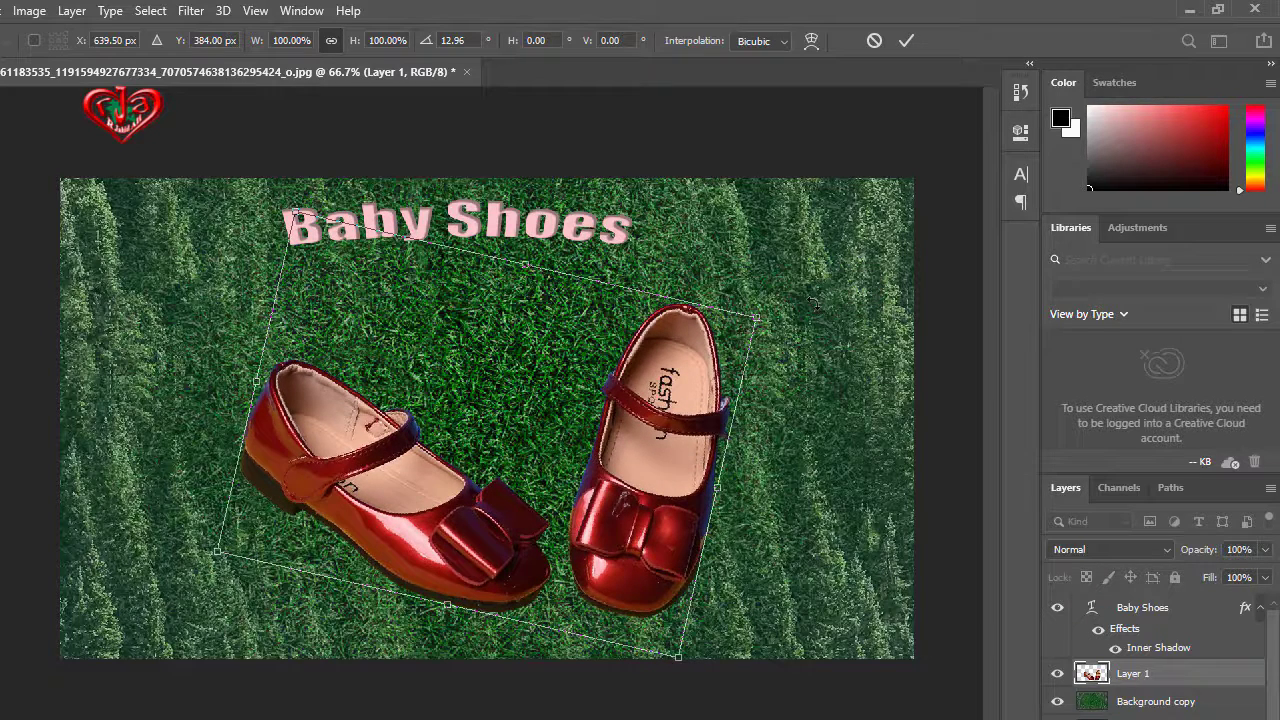
{"action": "key", "text": "Return"}
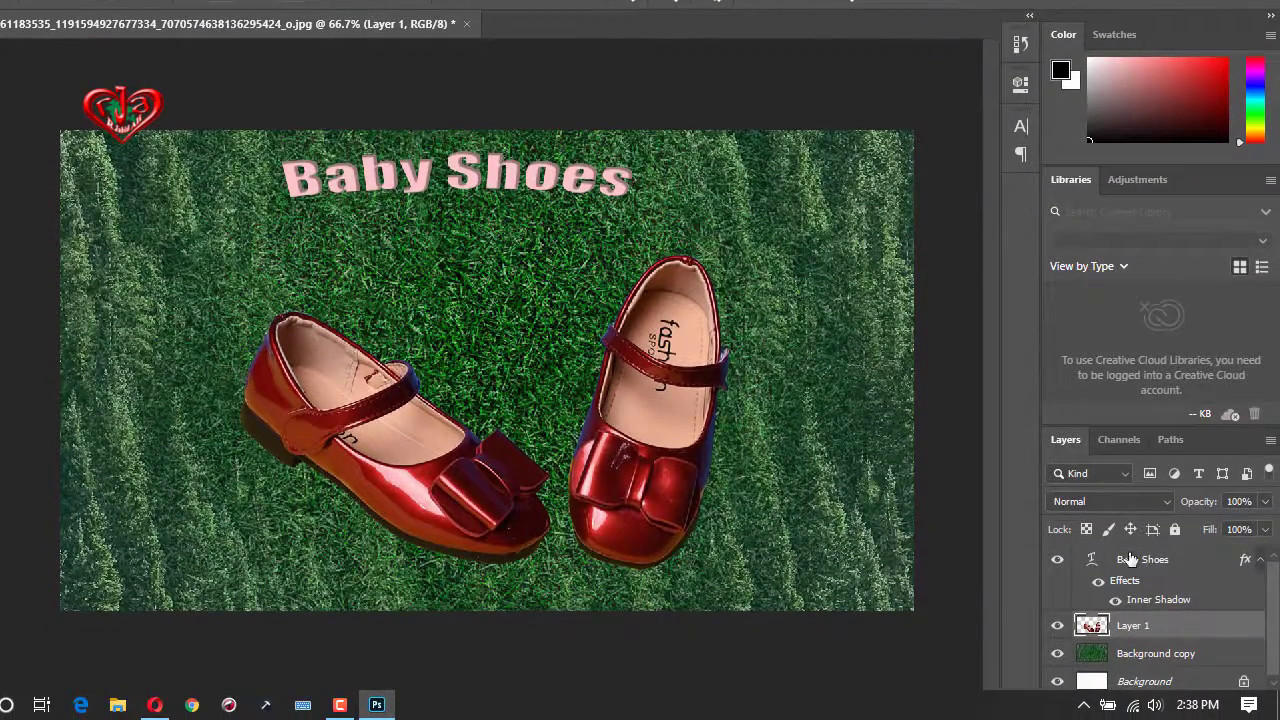
{"action": "left_click", "coordinate": [1128, 560]}
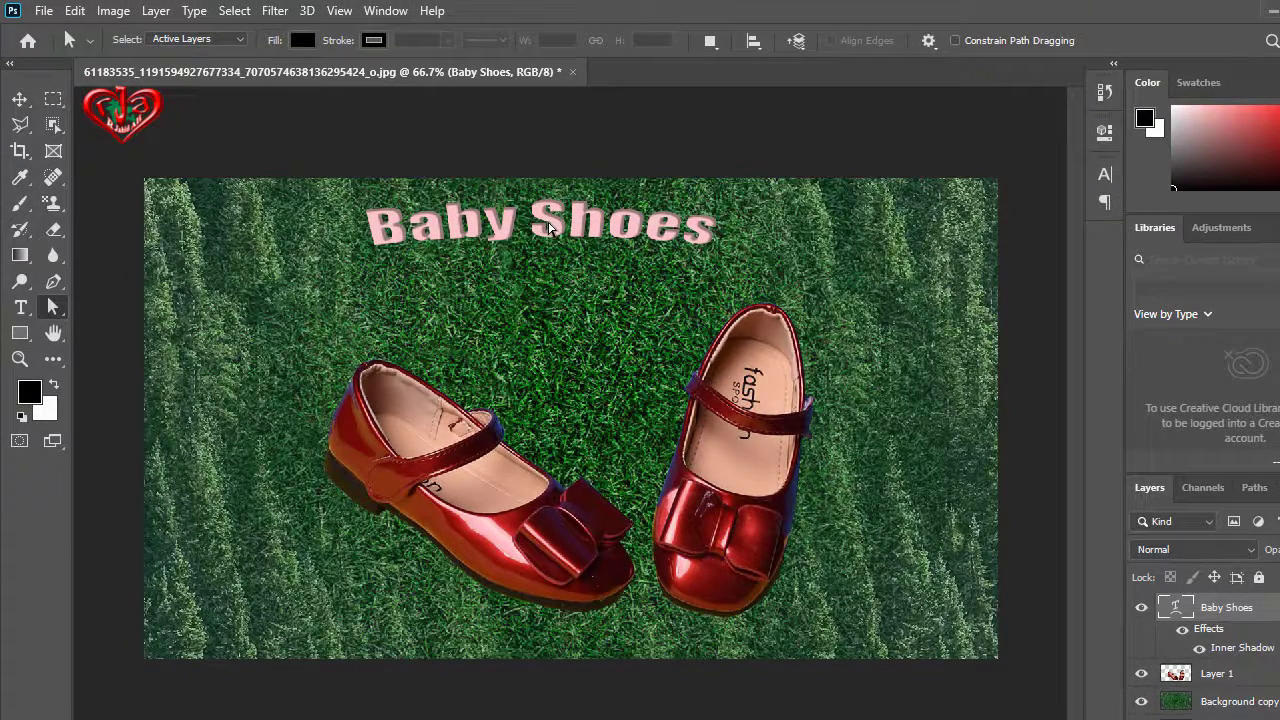
Nudge the title slightly down and right to X 622.66 px, Y 84.17 px, and commit.
{"action": "key", "text": "ctrl+t"}
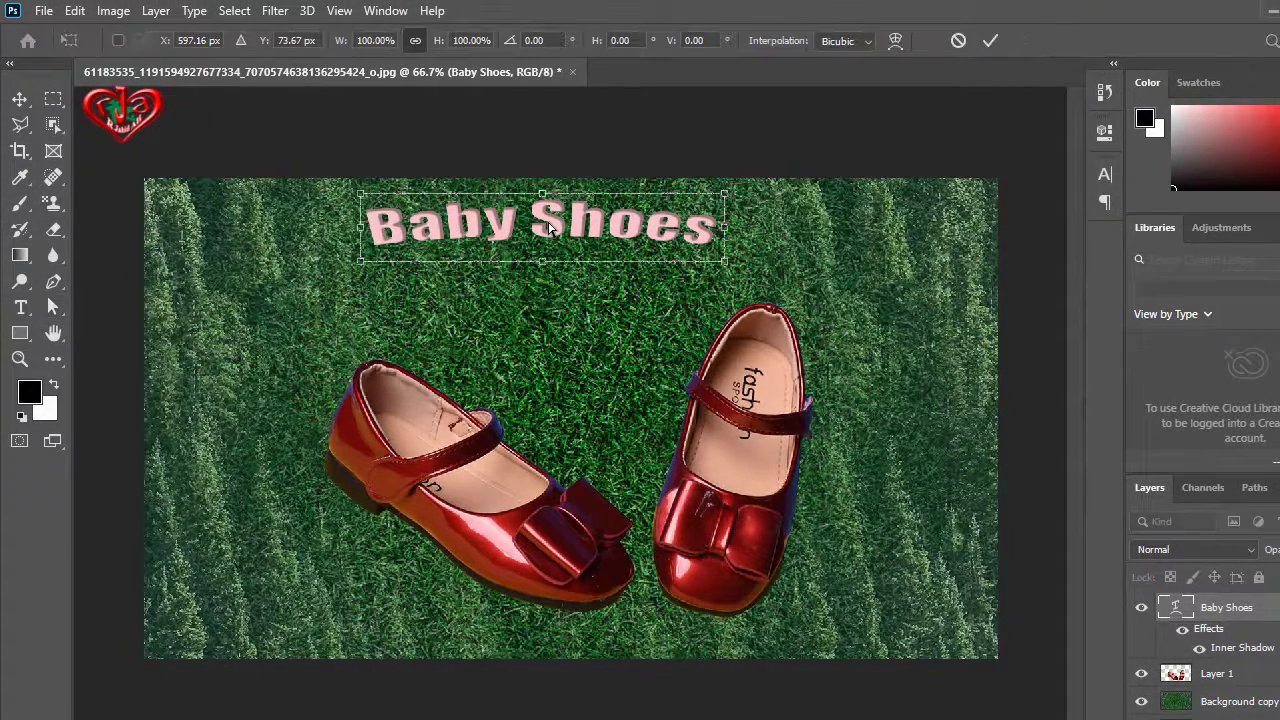
{"action": "left_click_drag", "start_coordinate": [548, 228], "coordinate": [553, 235]}
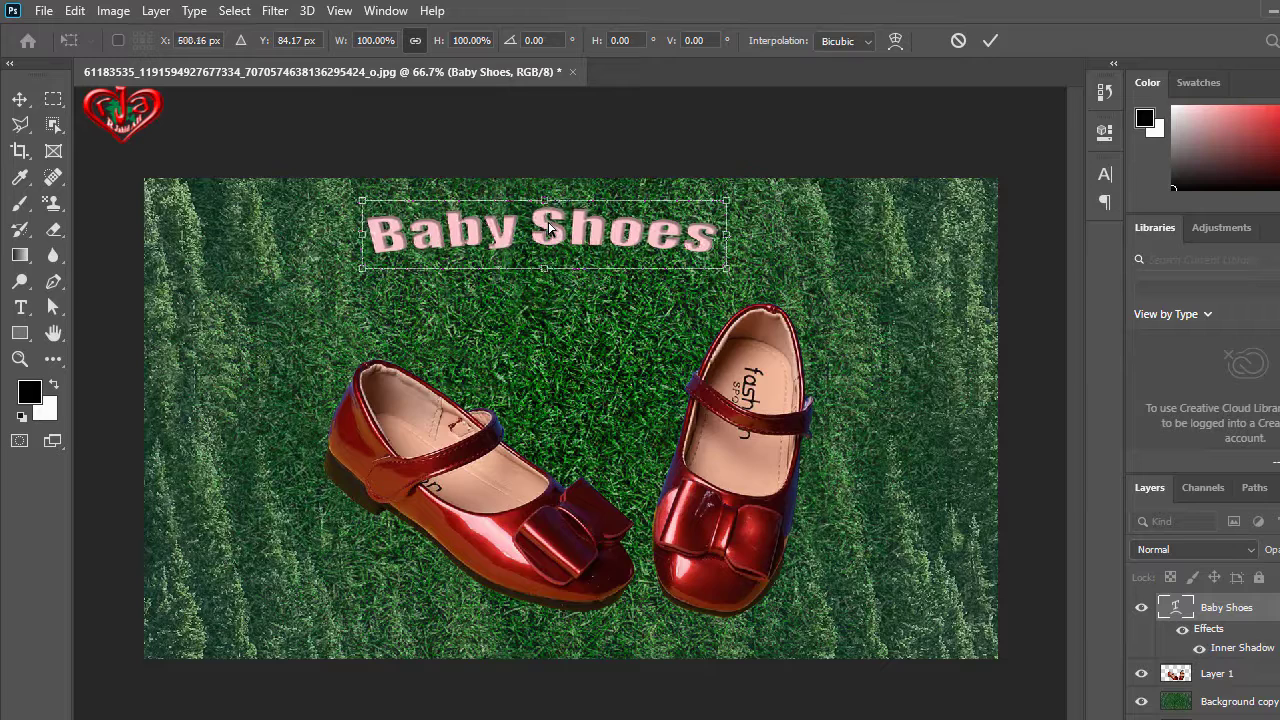
{"action": "key", "text": "Right"}
{"action": "key", "text": "Right"}
{"action": "key", "text": "Right"}
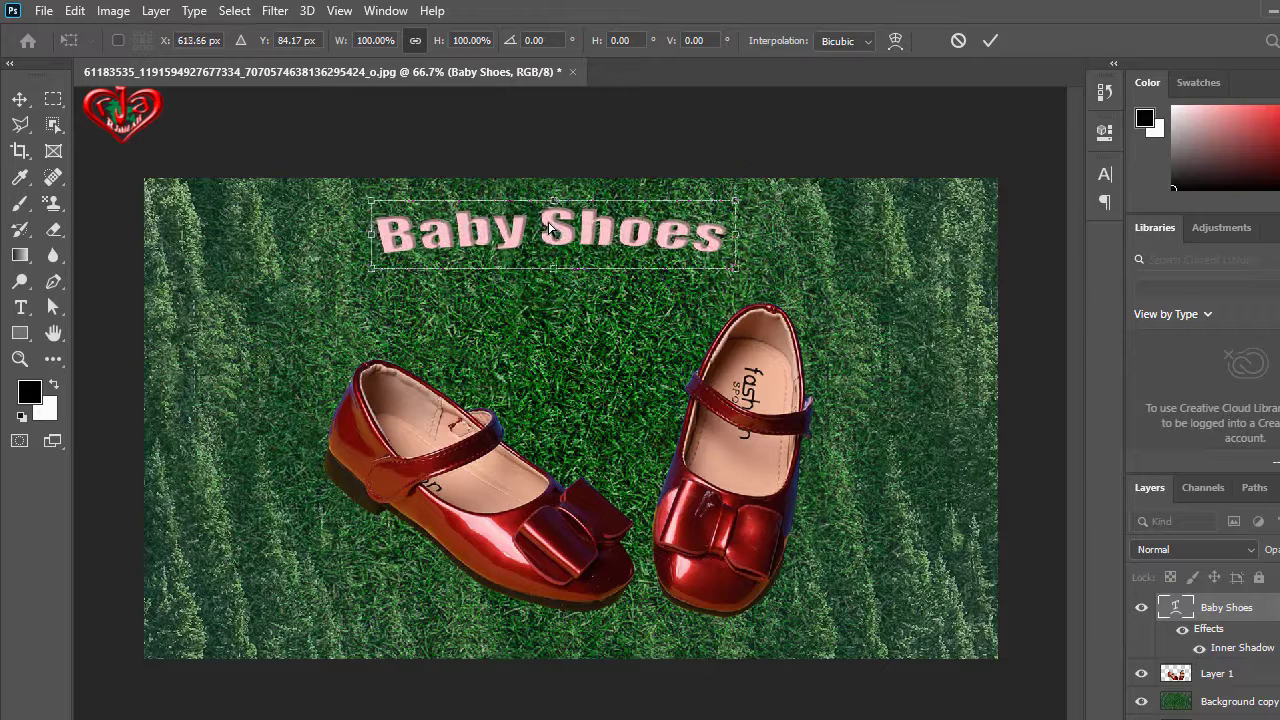
{"action": "key", "text": "Right"}
{"action": "key", "text": "Right"}
{"action": "key", "text": "Right"}
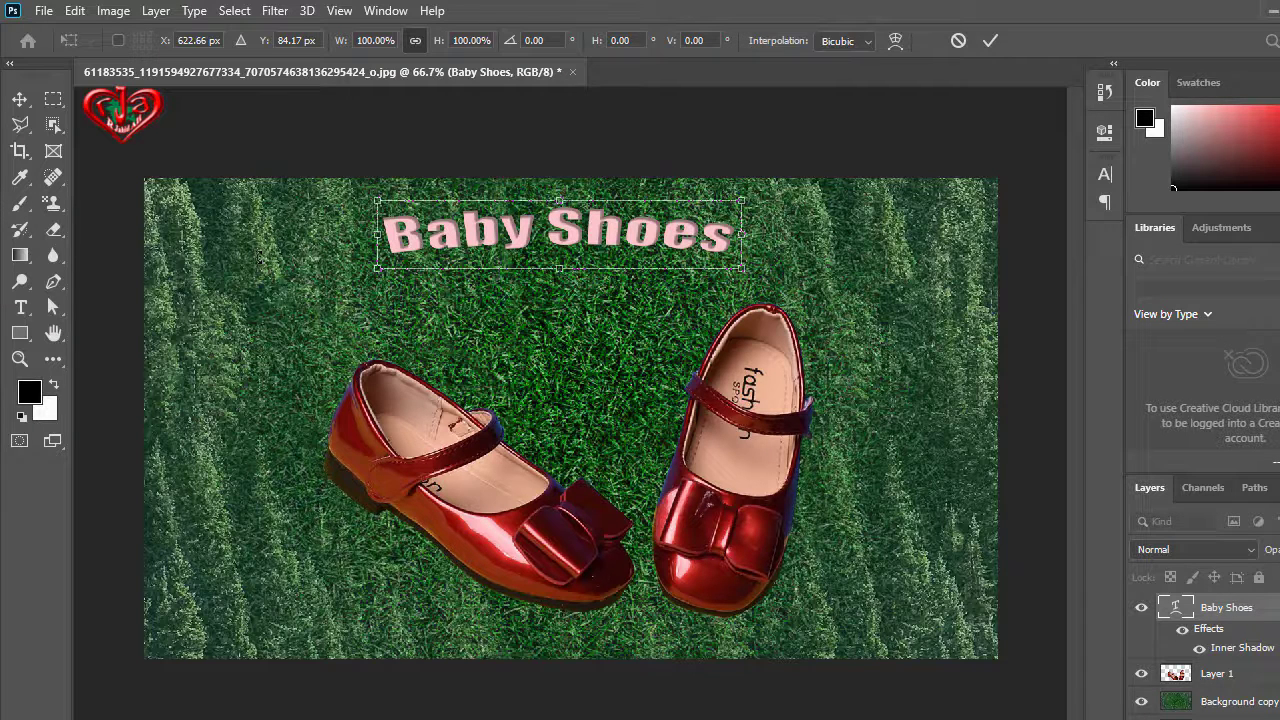
{"action": "key", "text": "Return"}
{"action": "key", "text": "a"}
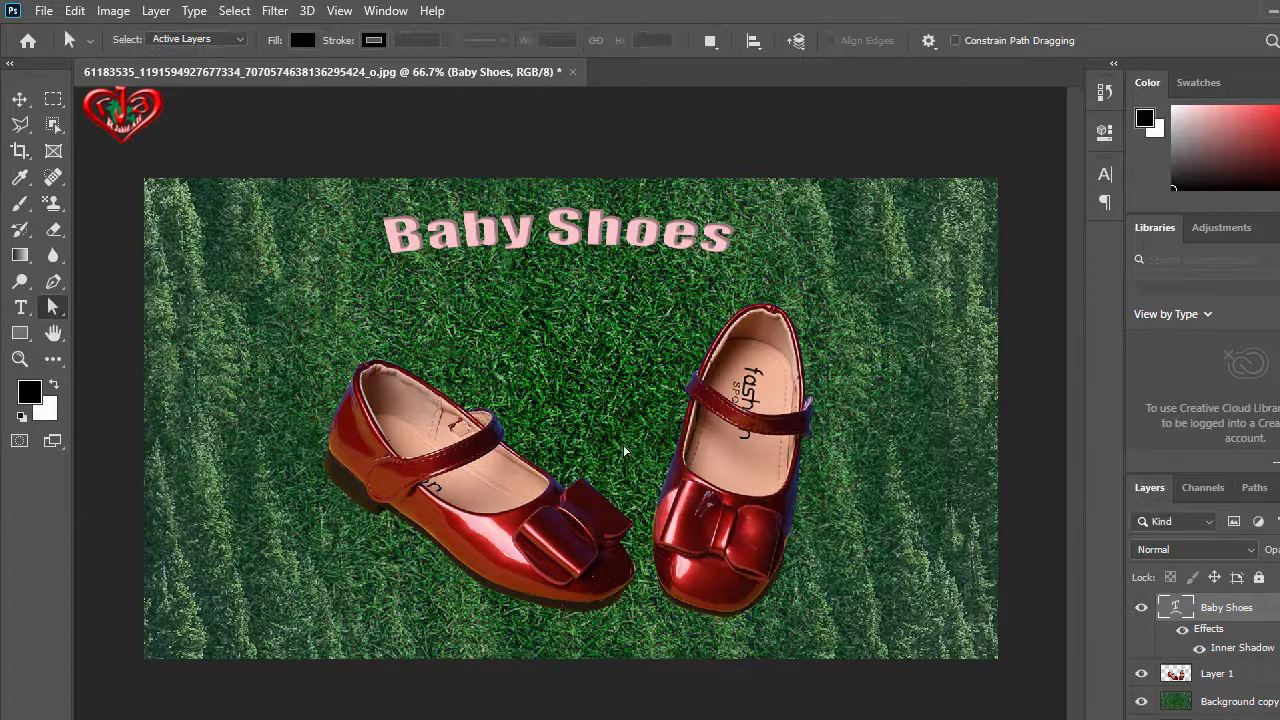
Save As in Photoshop PSD format, browsing to the 20 ads folder on Local Disk (E:).
{"action": "left_click", "coordinate": [44, 14]}
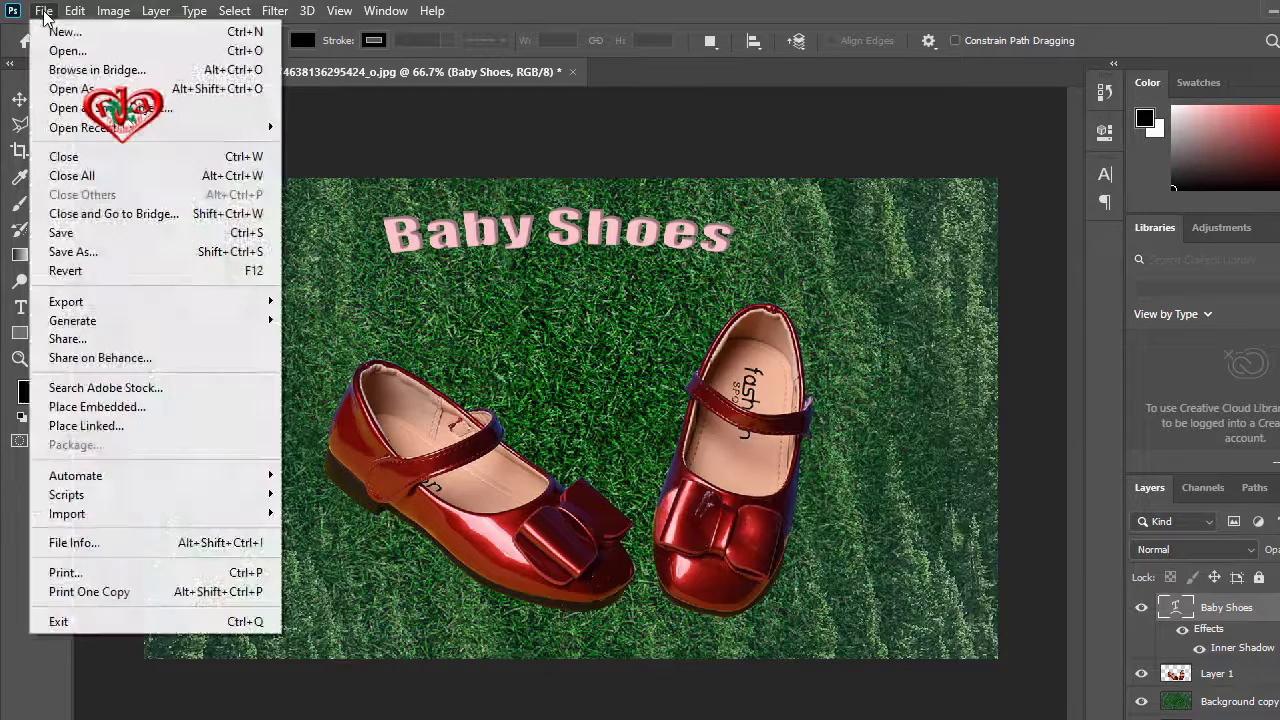
{"action": "left_click", "coordinate": [76, 254]}
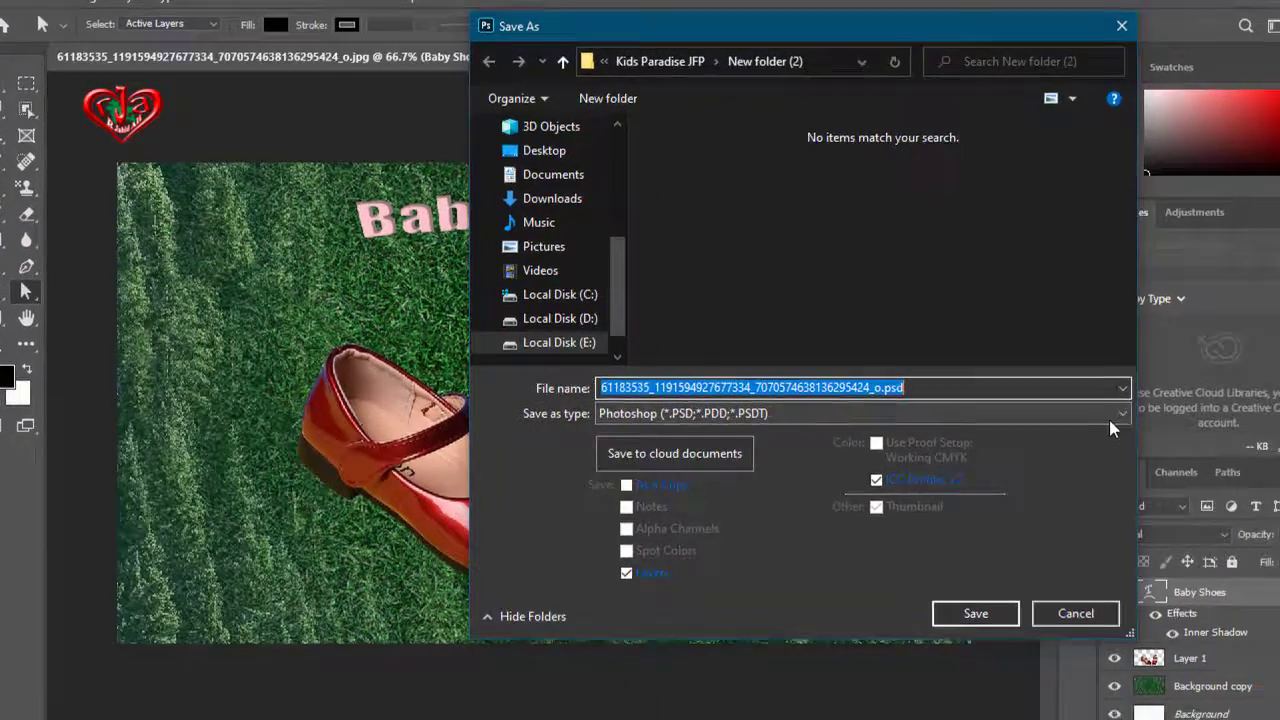
{"action": "left_click", "coordinate": [1105, 428]}
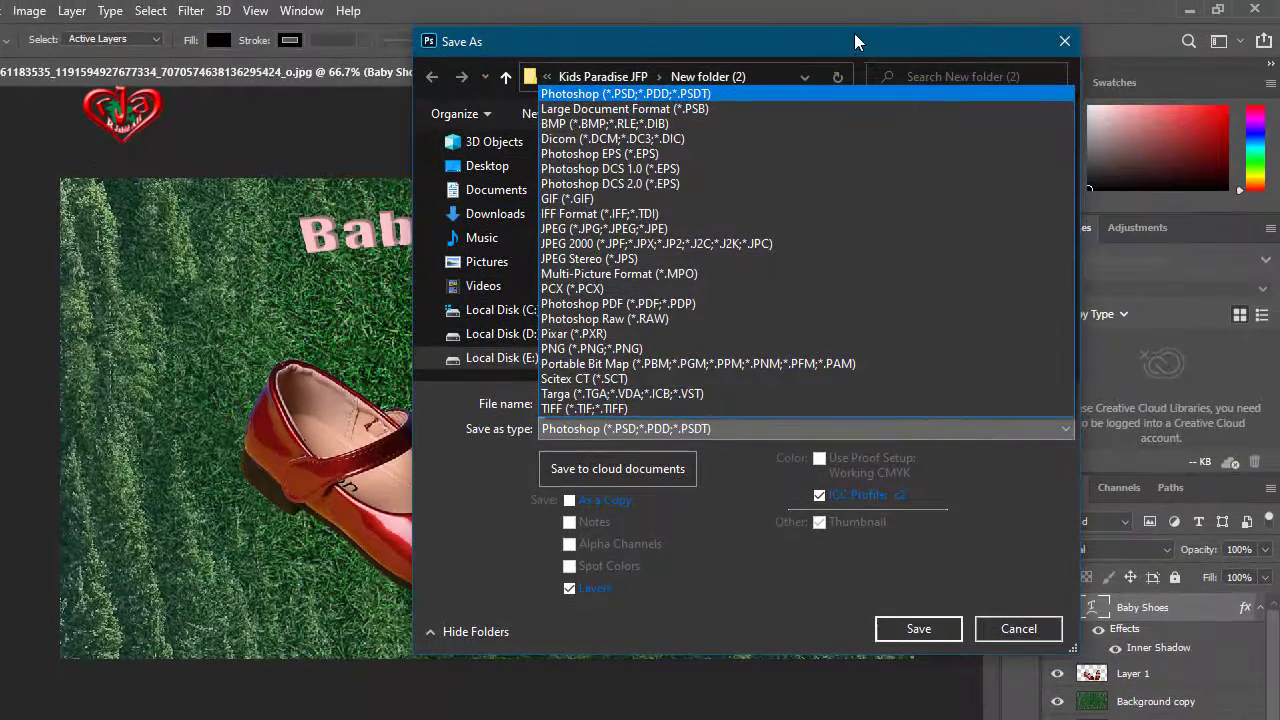
{"action": "left_click", "coordinate": [861, 44]}
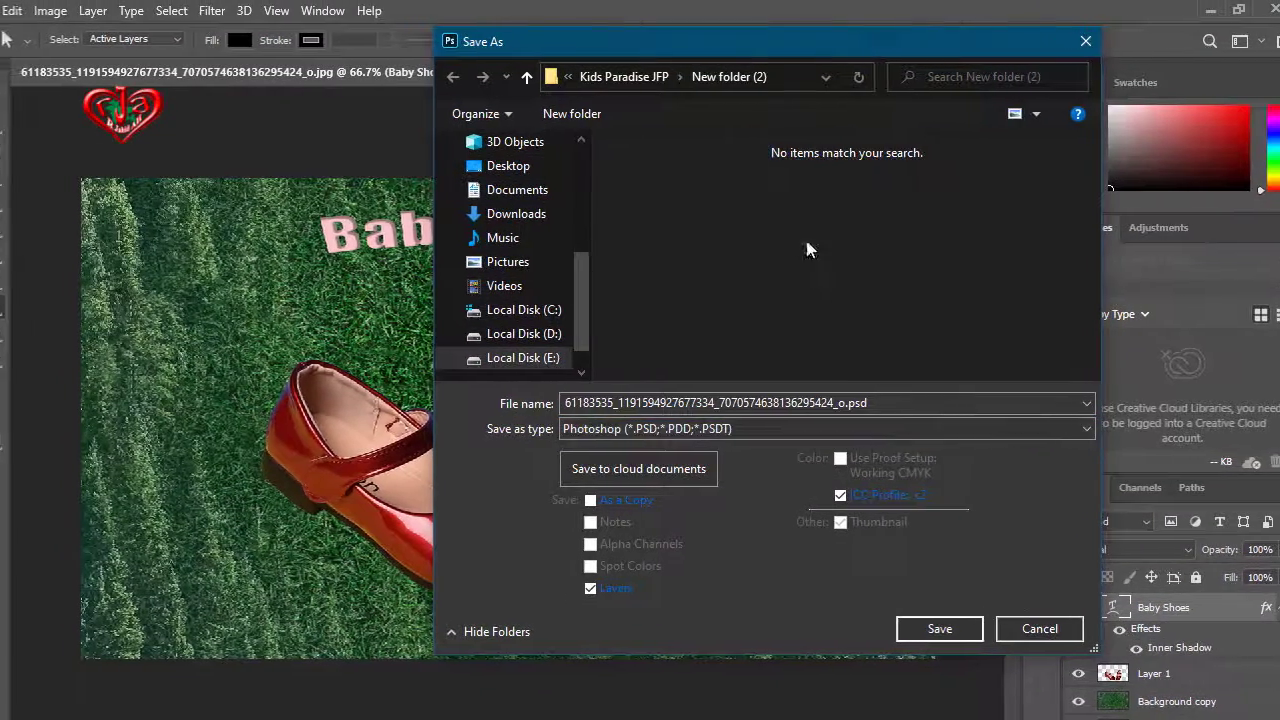
{"action": "left_click", "coordinate": [631, 77]}
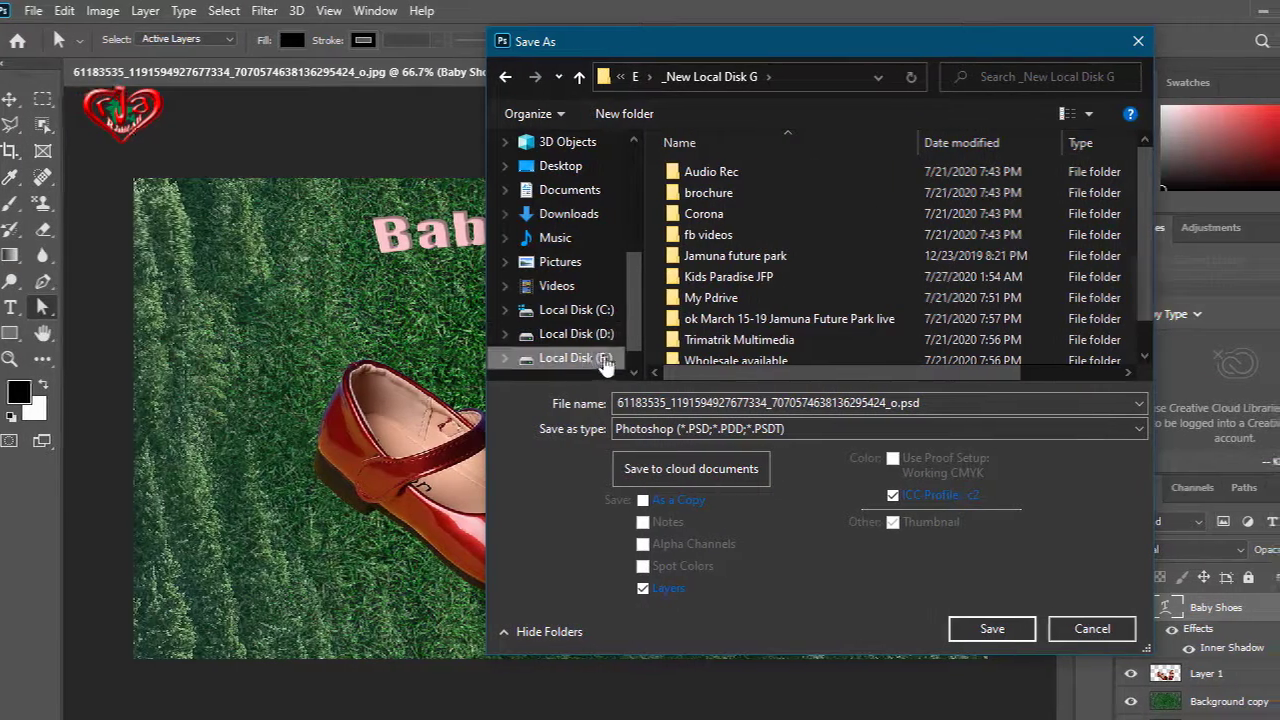
{"action": "left_click", "coordinate": [600, 358]}
{"action": "double_click", "coordinate": [648, 172]}
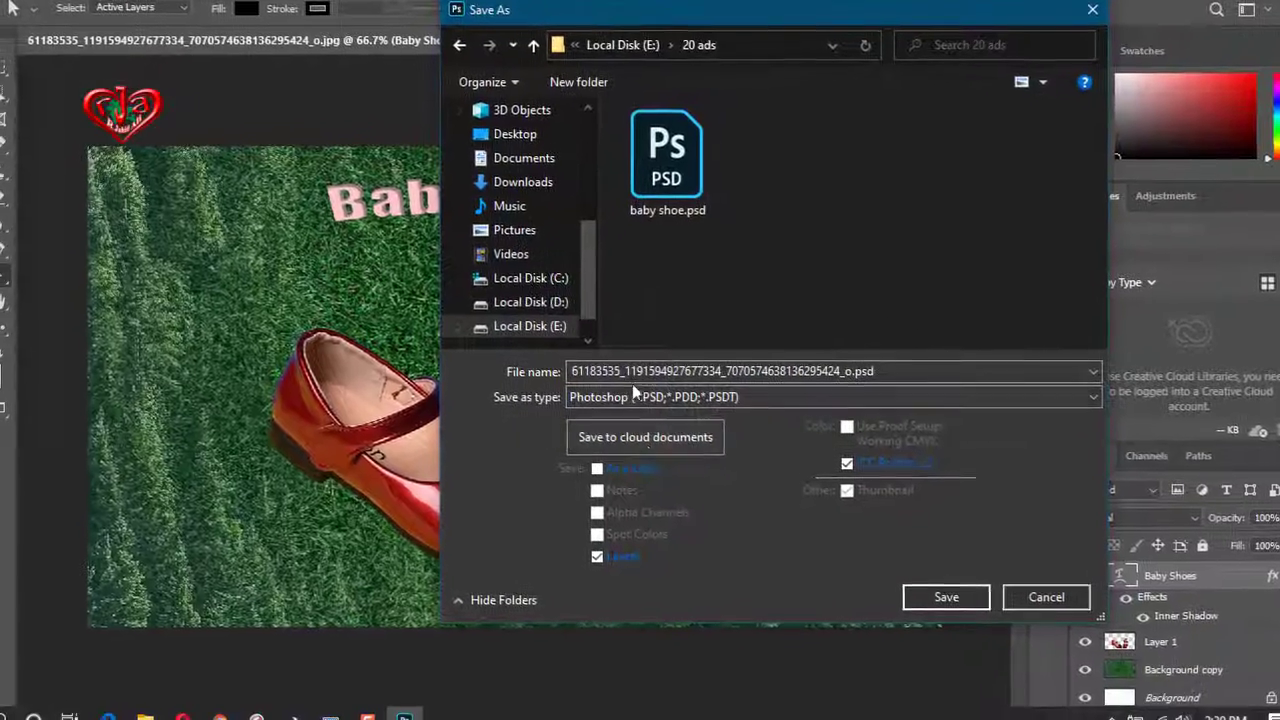
Name the file baby shoe1.psd and save it with Maximize Compatibility.
{"action": "double_click", "coordinate": [604, 402]}
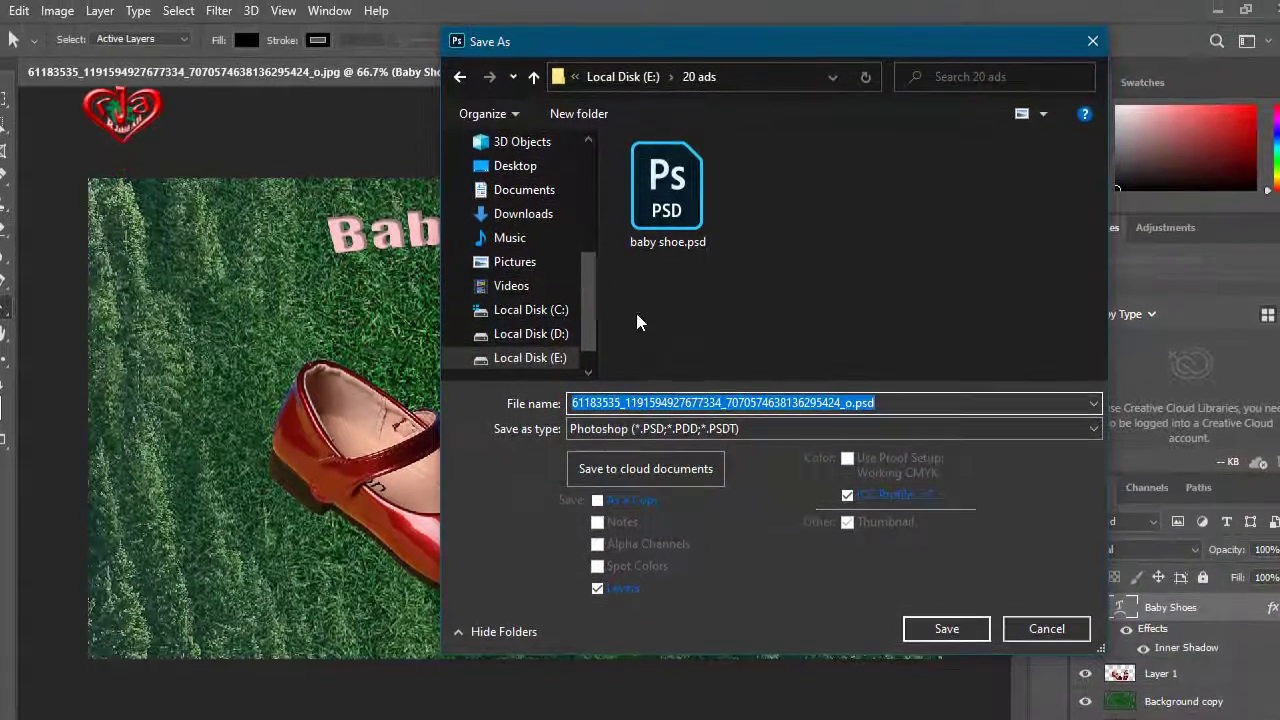
{"action": "left_click", "coordinate": [663, 215]}
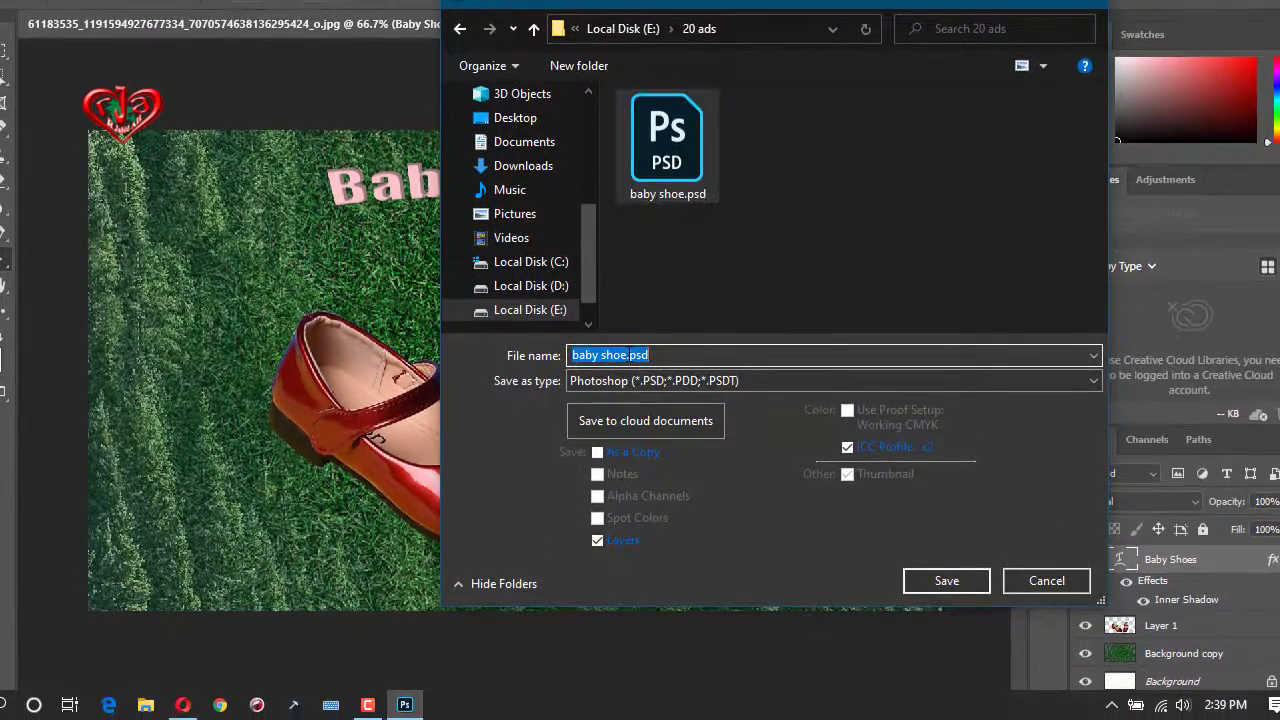
{"action": "left_click", "coordinate": [629, 361]}
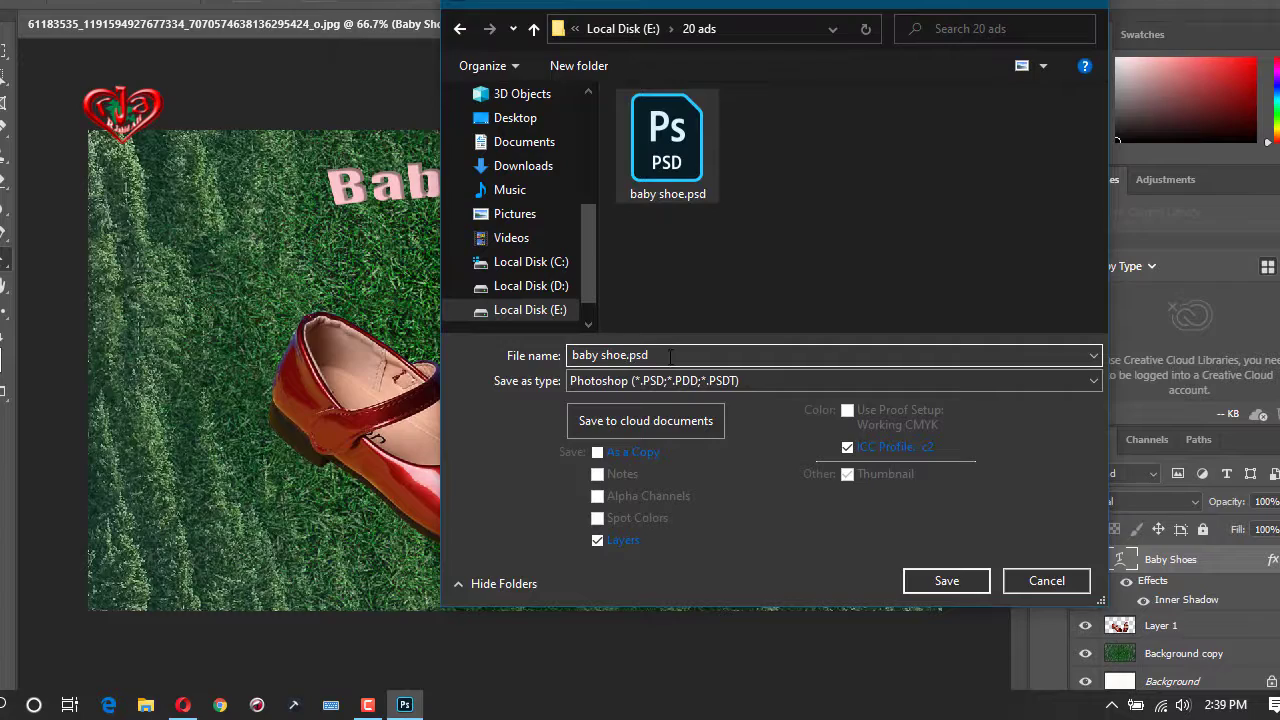
{"action": "type", "text": "1"}
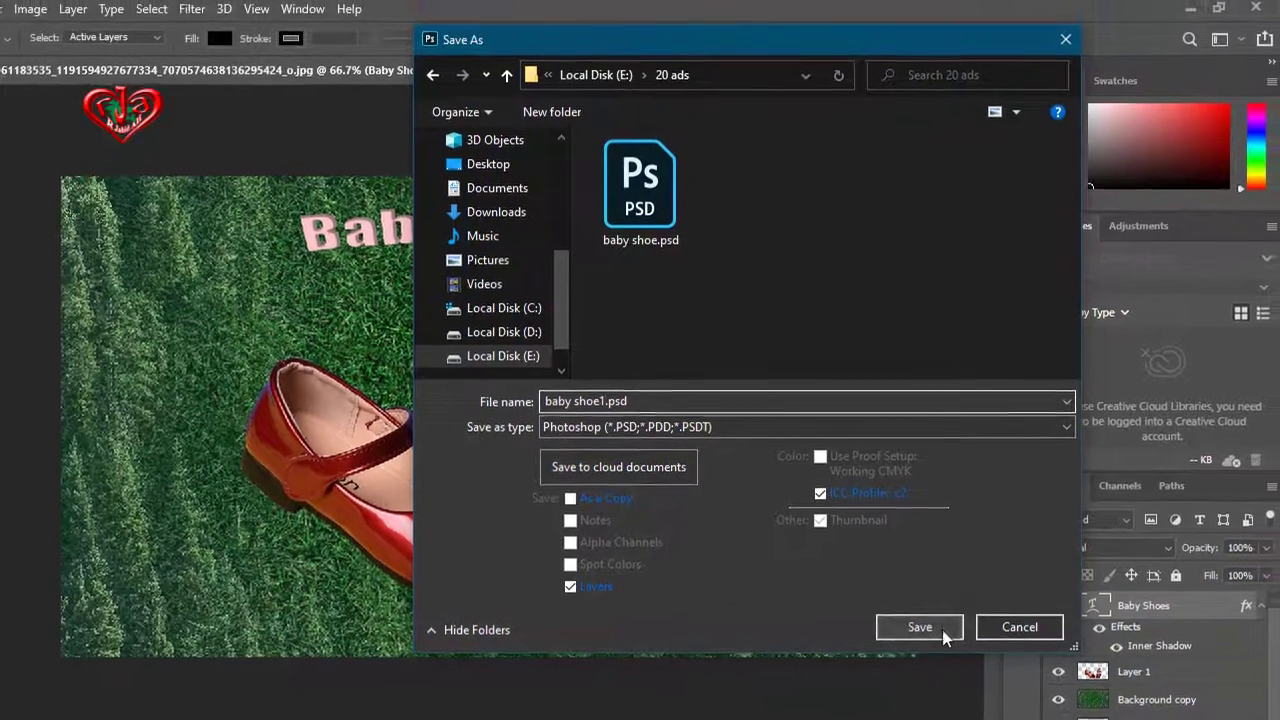
{"action": "left_click", "coordinate": [946, 580]}
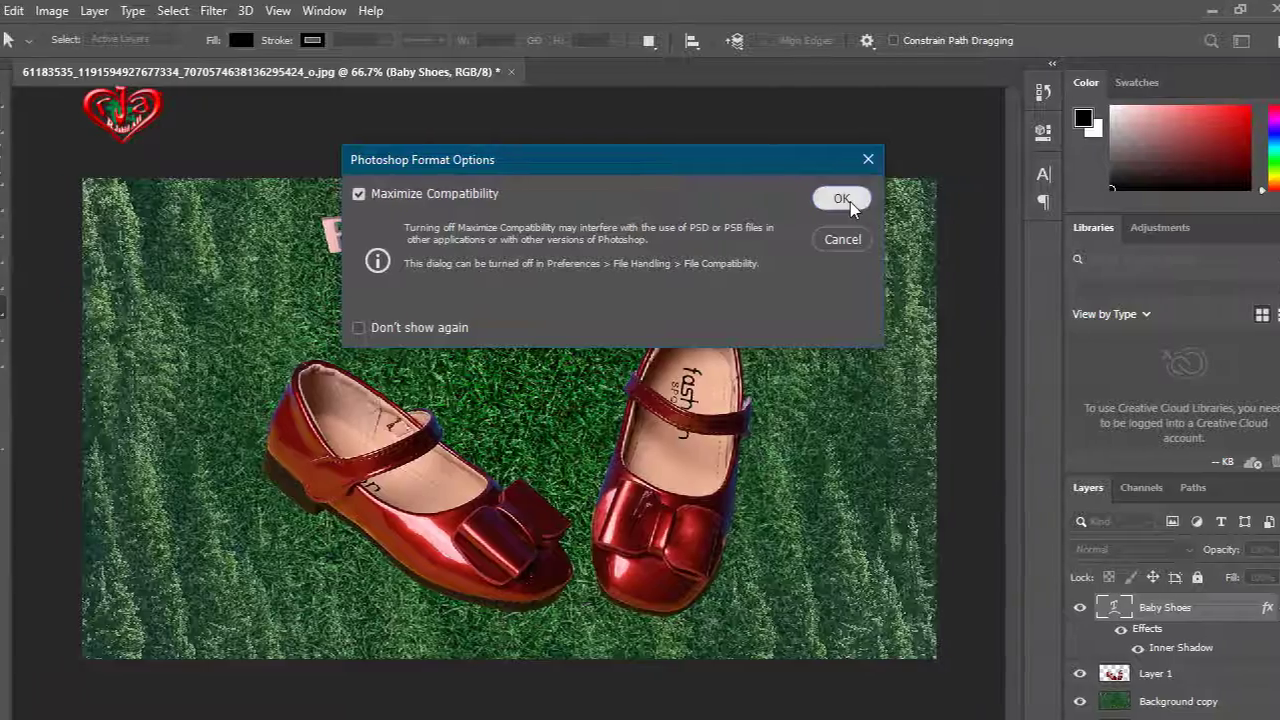
{"action": "left_click", "coordinate": [823, 205]}
{"action": "left_click", "coordinate": [44, 10]}
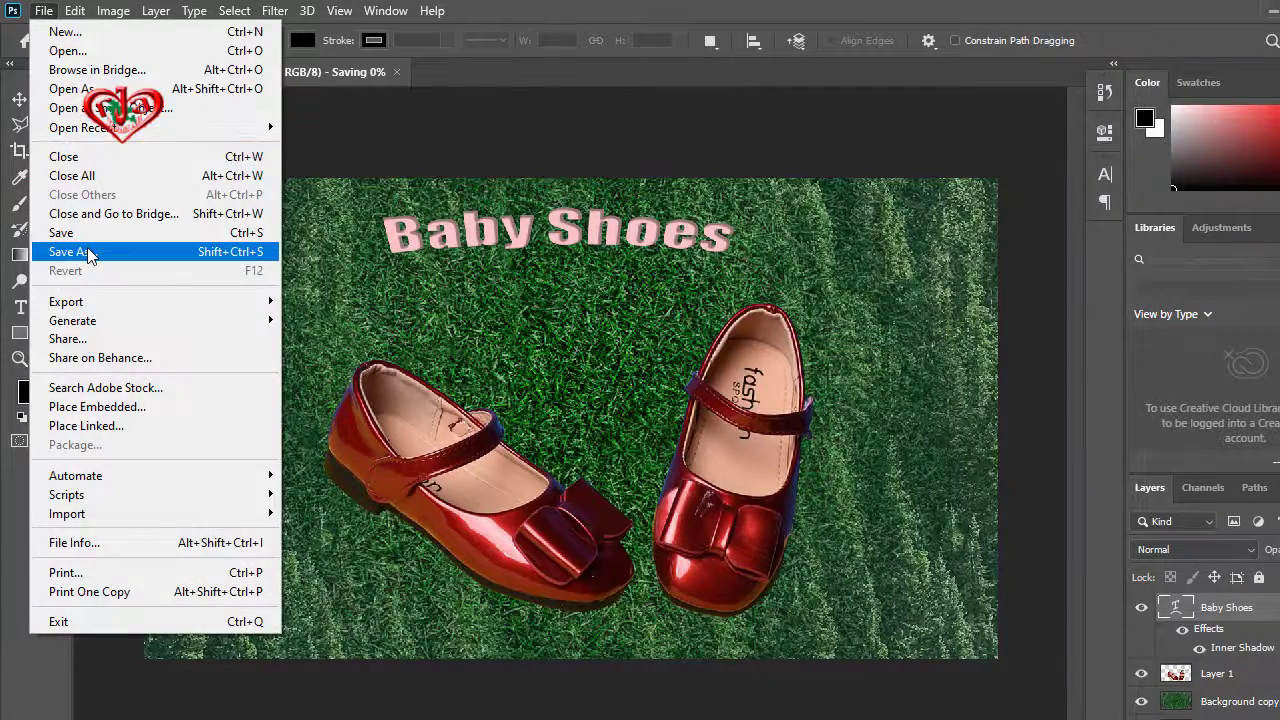
Dismiss the still-saving error message and start a new Save As.
{"action": "left_click", "coordinate": [166, 259]}
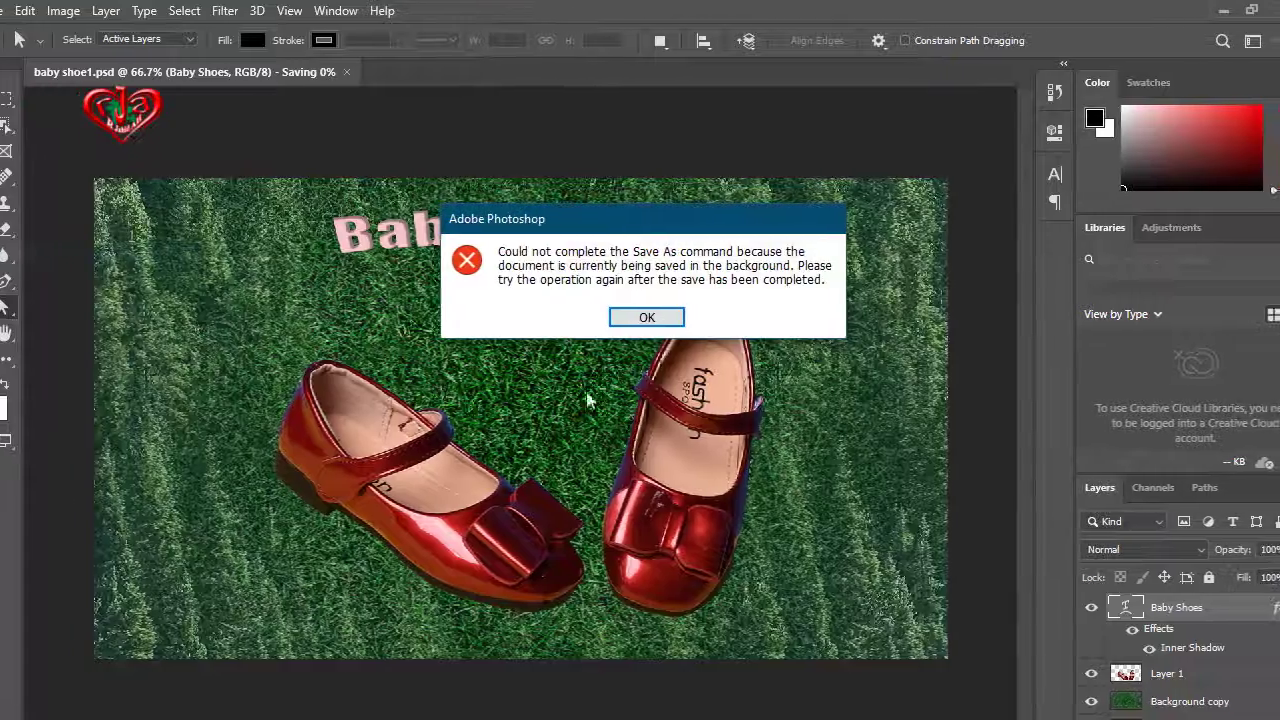
{"action": "key", "text": "Return"}
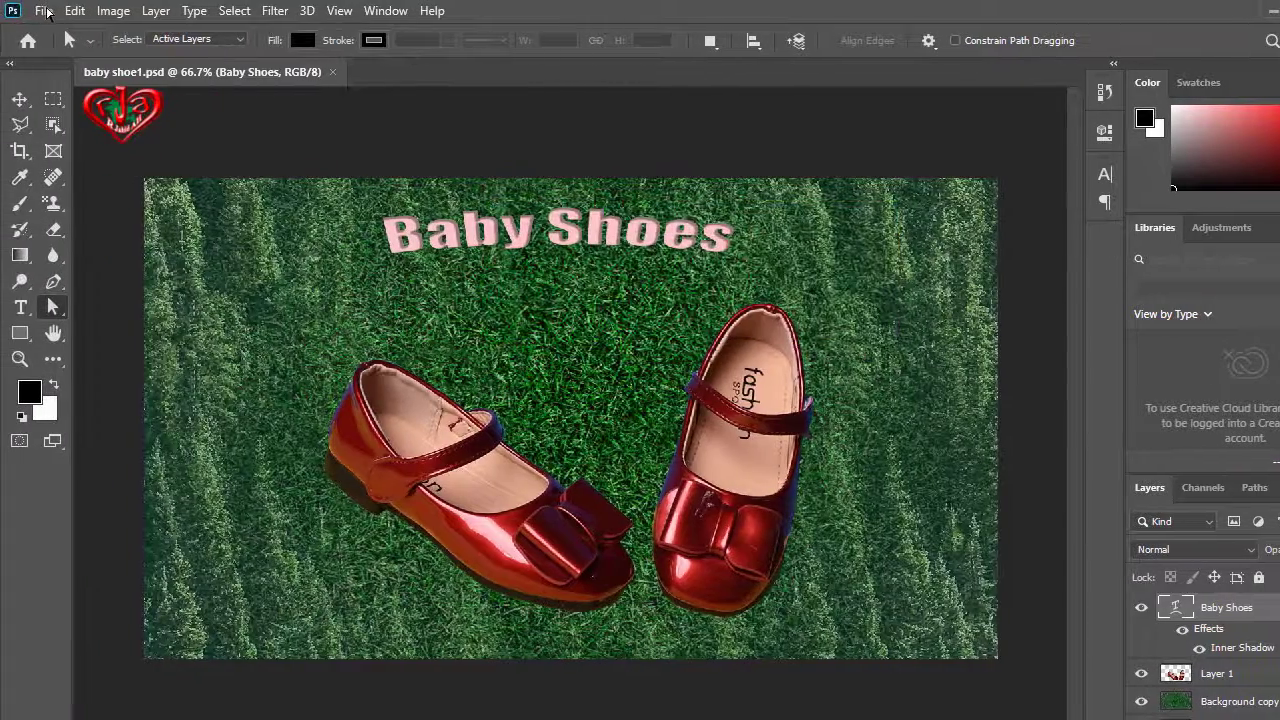
{"action": "left_click", "coordinate": [44, 11]}
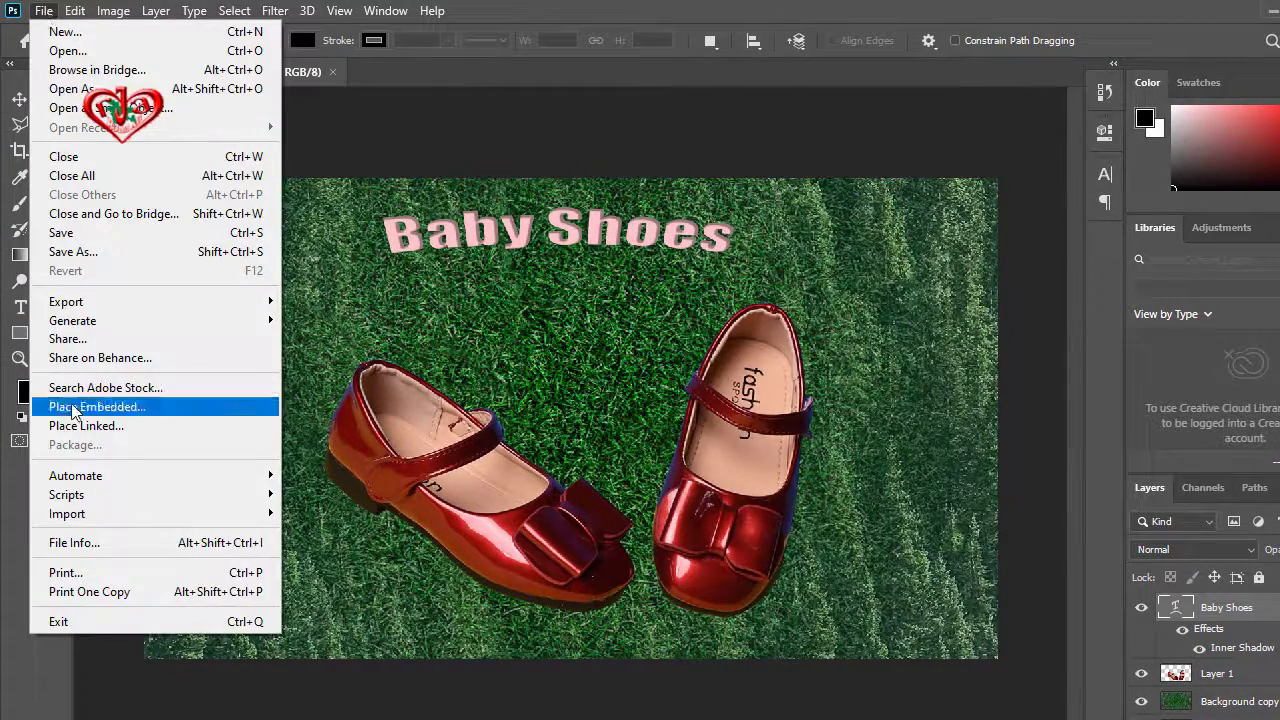
{"action": "left_click", "coordinate": [82, 253]}
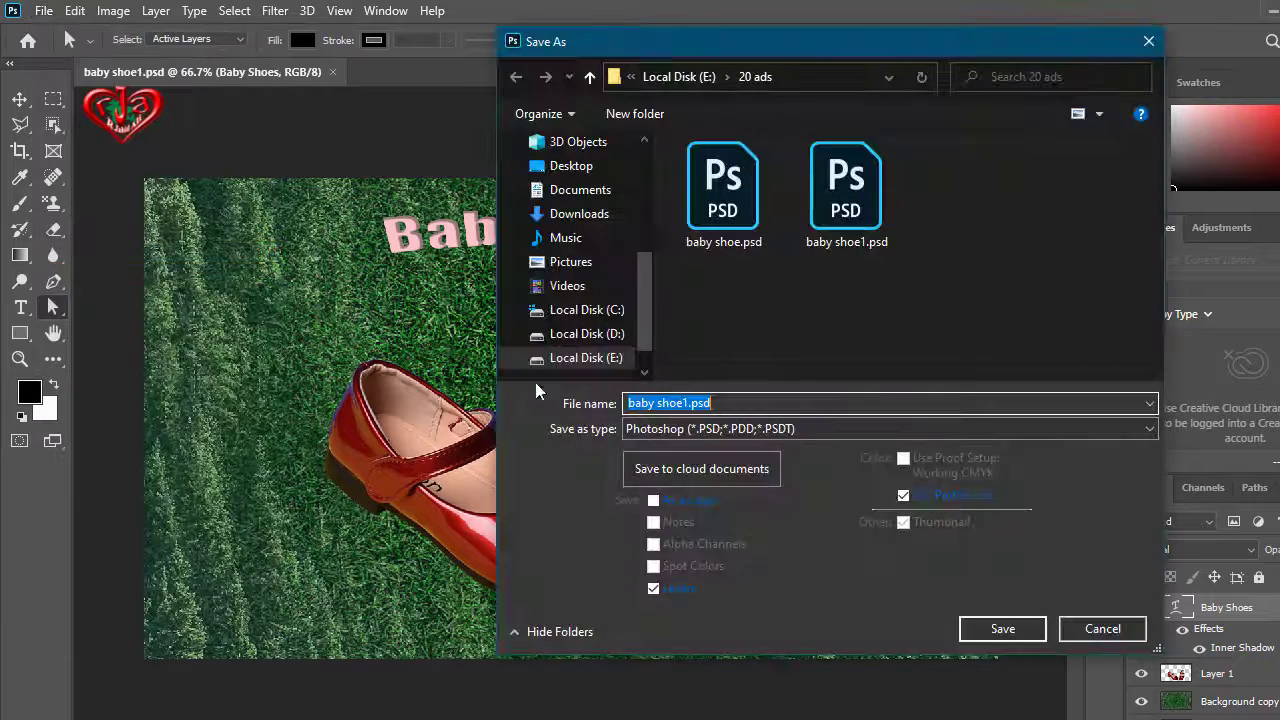
Save a PNG copy, baby shoe1.png, with default PNG options, then open This PC.
{"action": "left_click", "coordinate": [806, 430]}
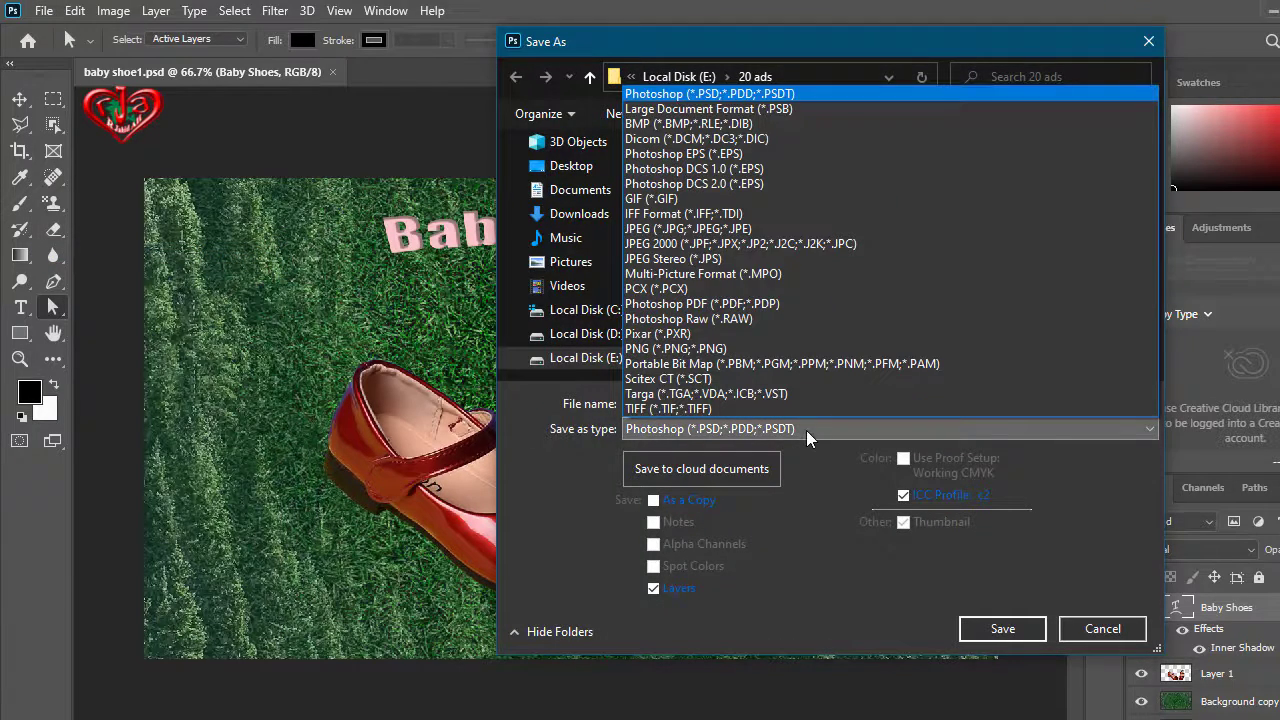
{"action": "left_click", "coordinate": [677, 350]}
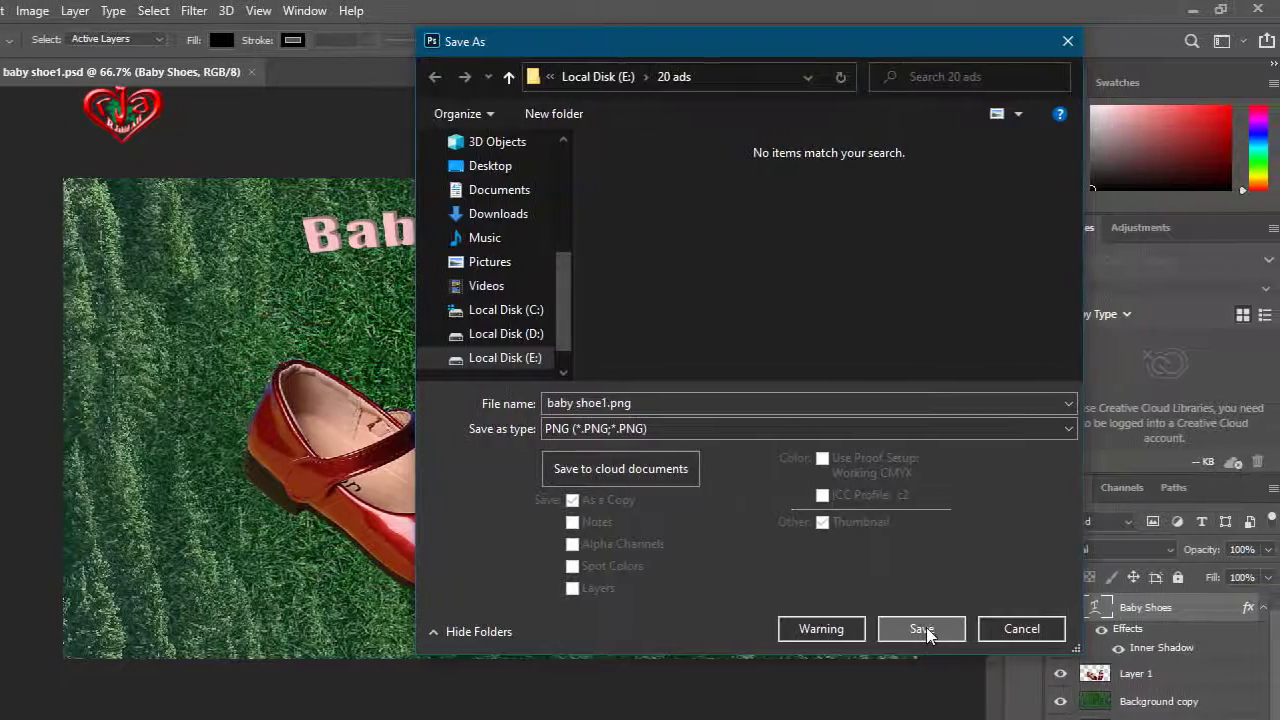
{"action": "left_click", "coordinate": [923, 628]}
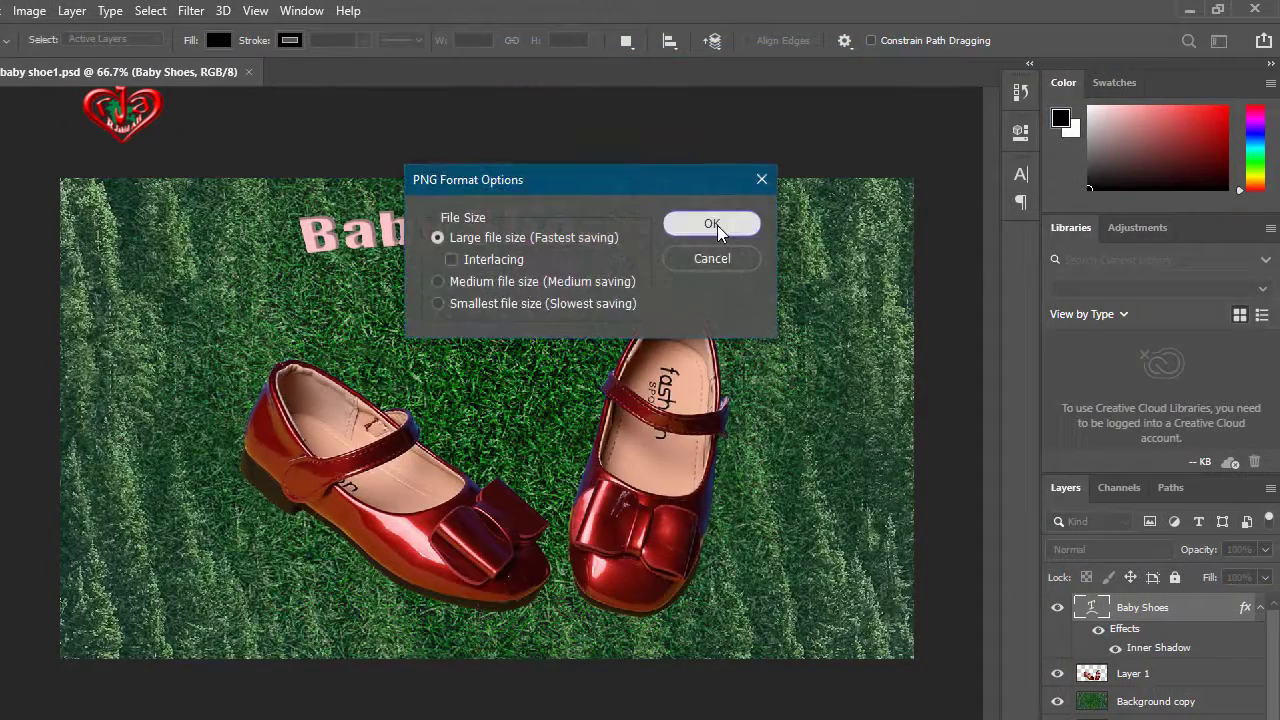
{"action": "left_click", "coordinate": [714, 225]}
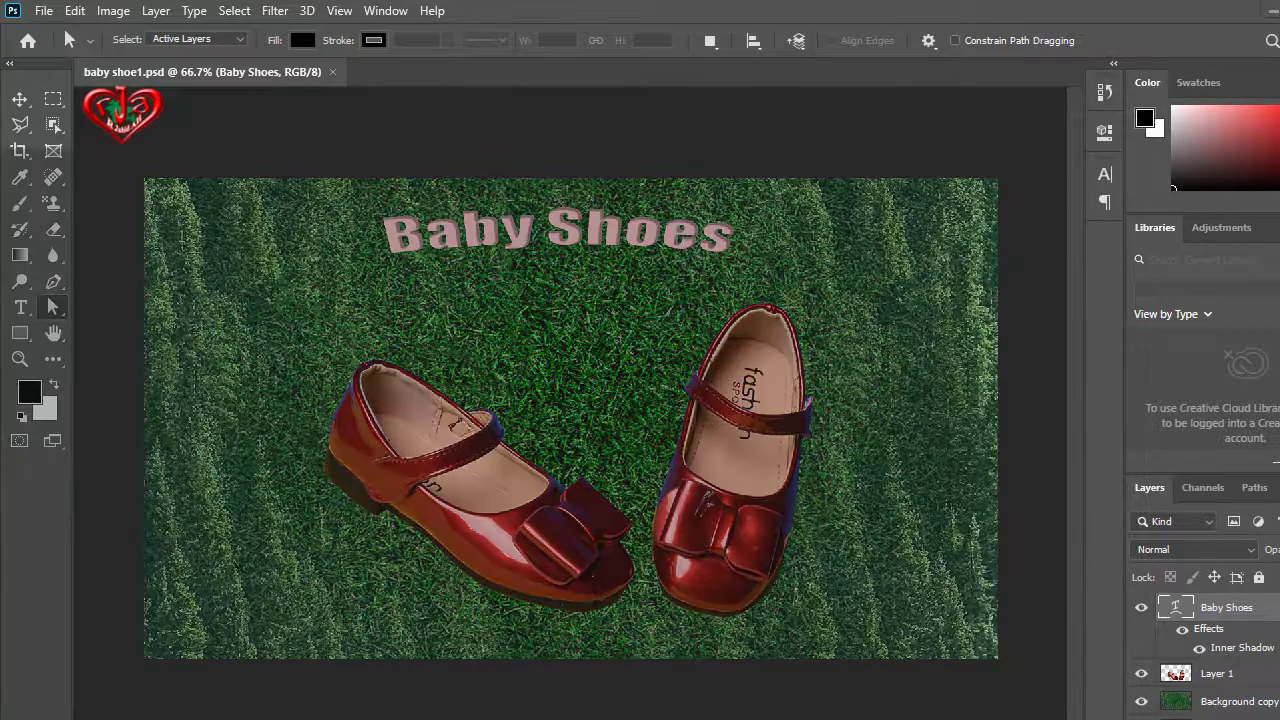
{"action": "key", "text": "super"}
{"action": "left_click", "coordinate": [407, 332]}
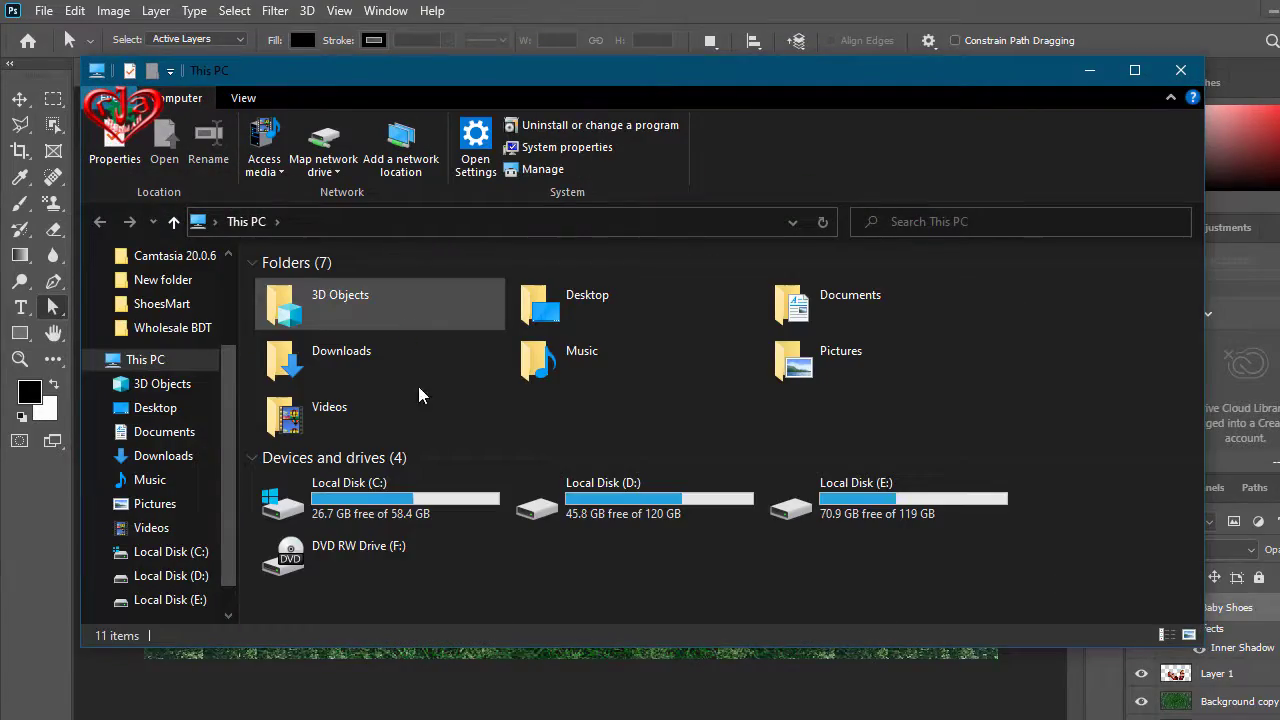
Open baby shoe1.png from the 20 ads folder on Local Disk (E:) to check it, then close File Explorer.
{"action": "left_click", "coordinate": [860, 485]}
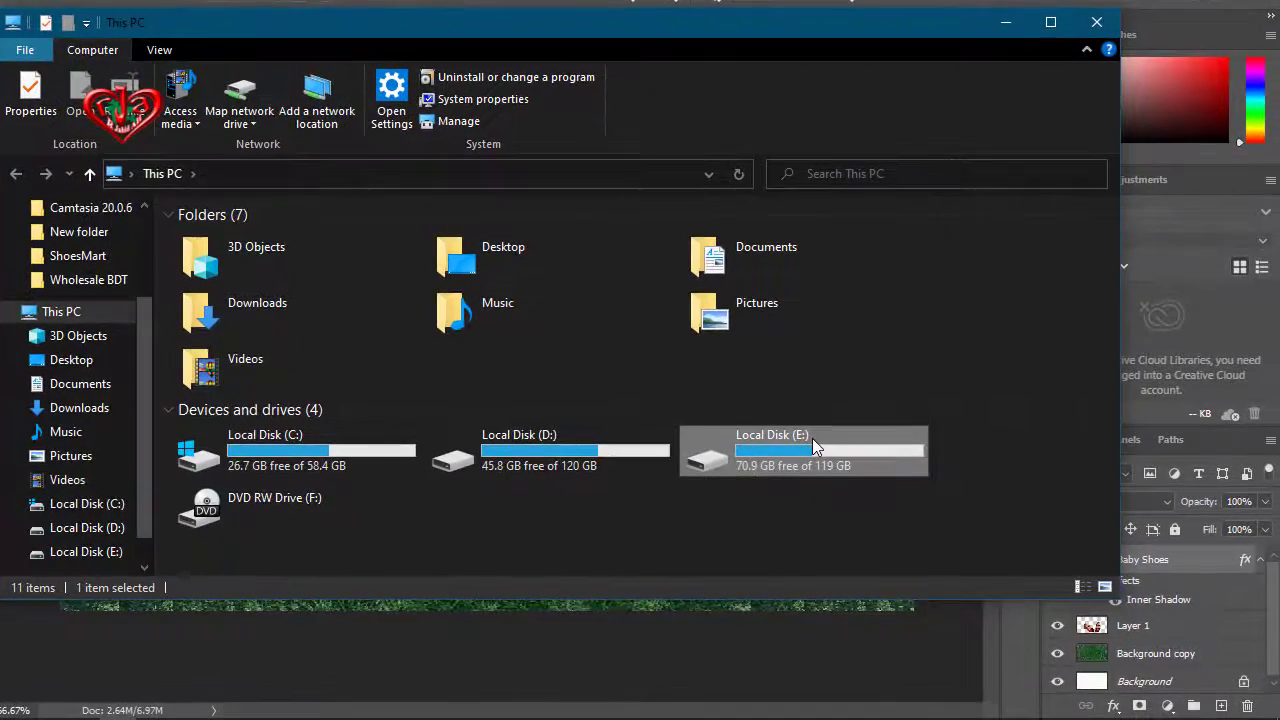
{"action": "double_click", "coordinate": [812, 438]}
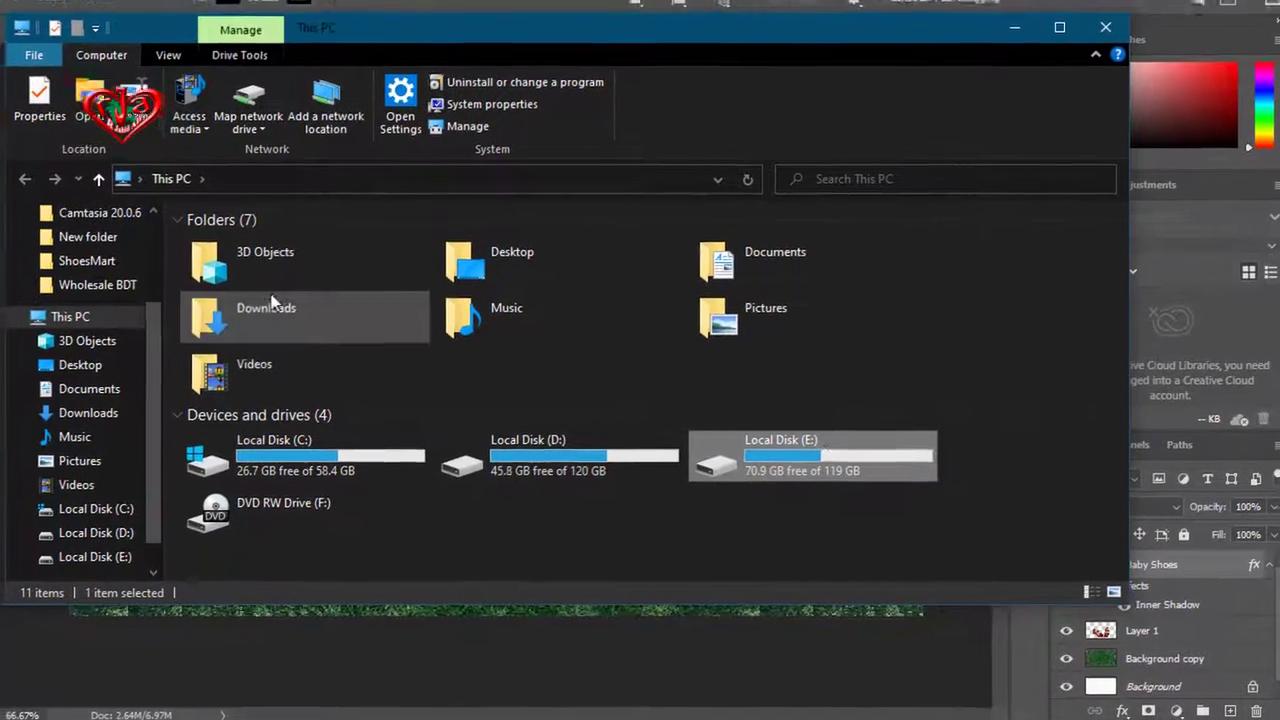
{"action": "double_click", "coordinate": [316, 285]}
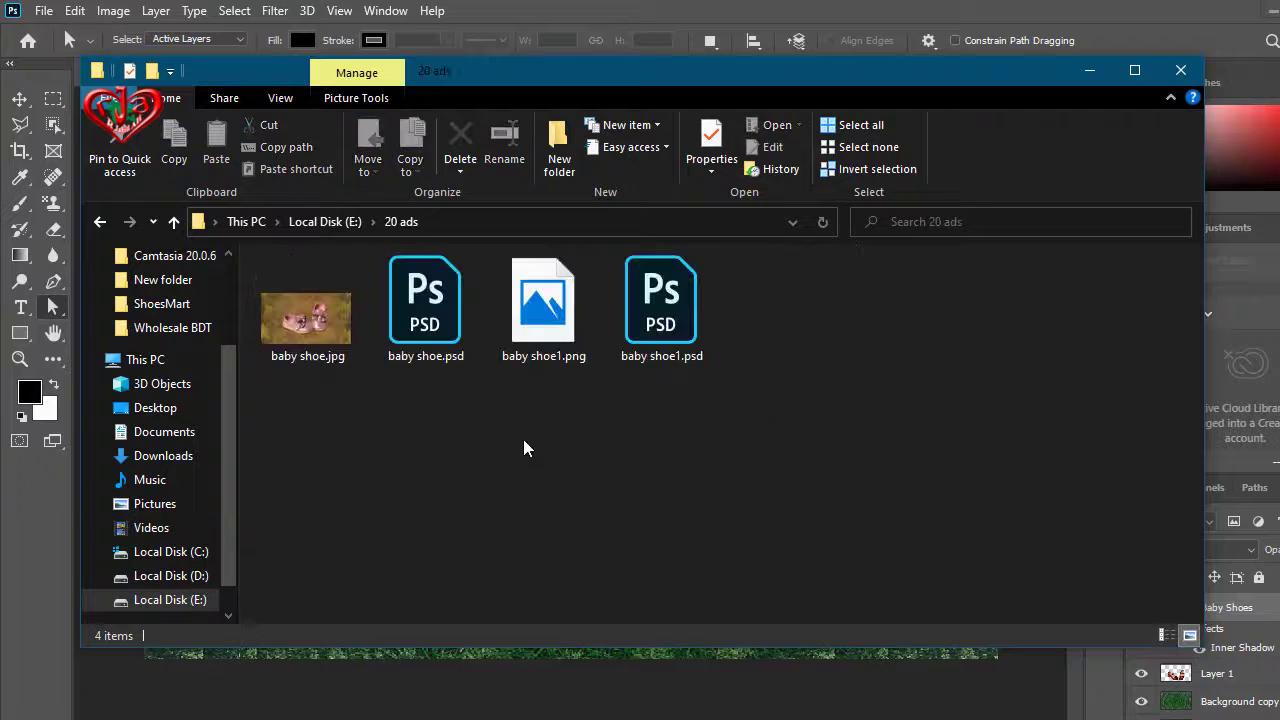
{"action": "left_click", "coordinate": [537, 343]}
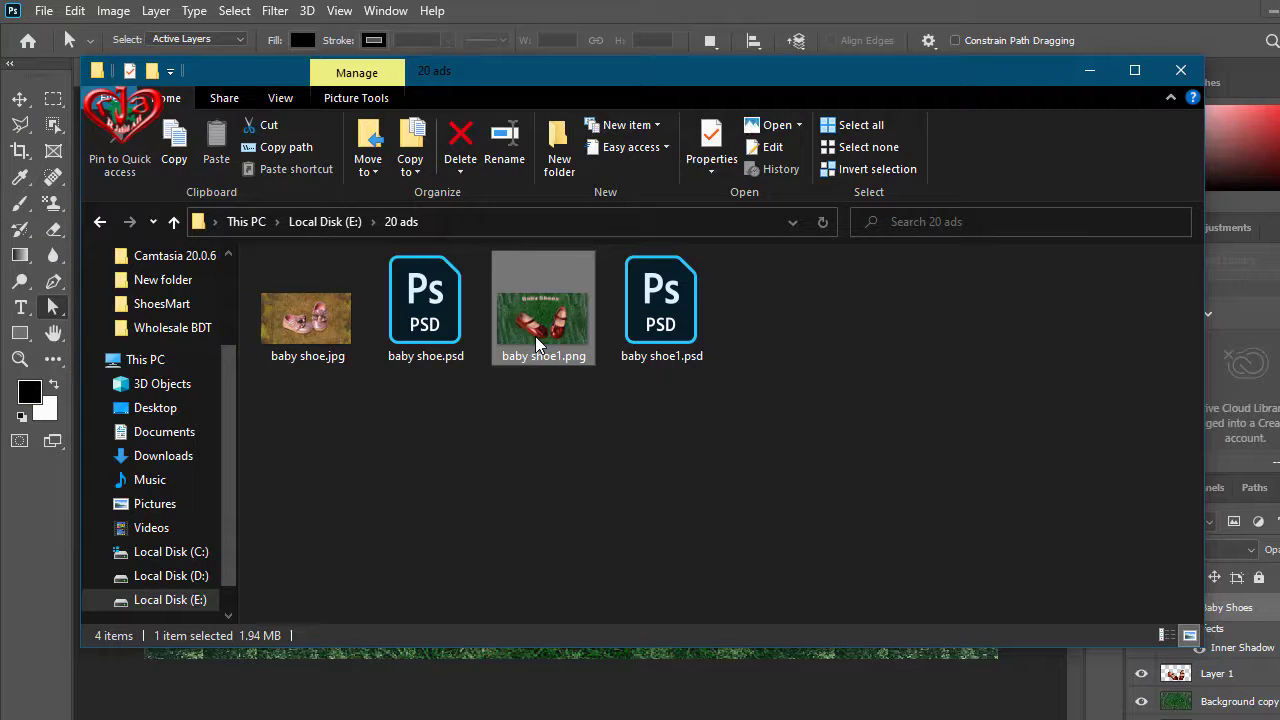
{"action": "right_click", "coordinate": [537, 343]}
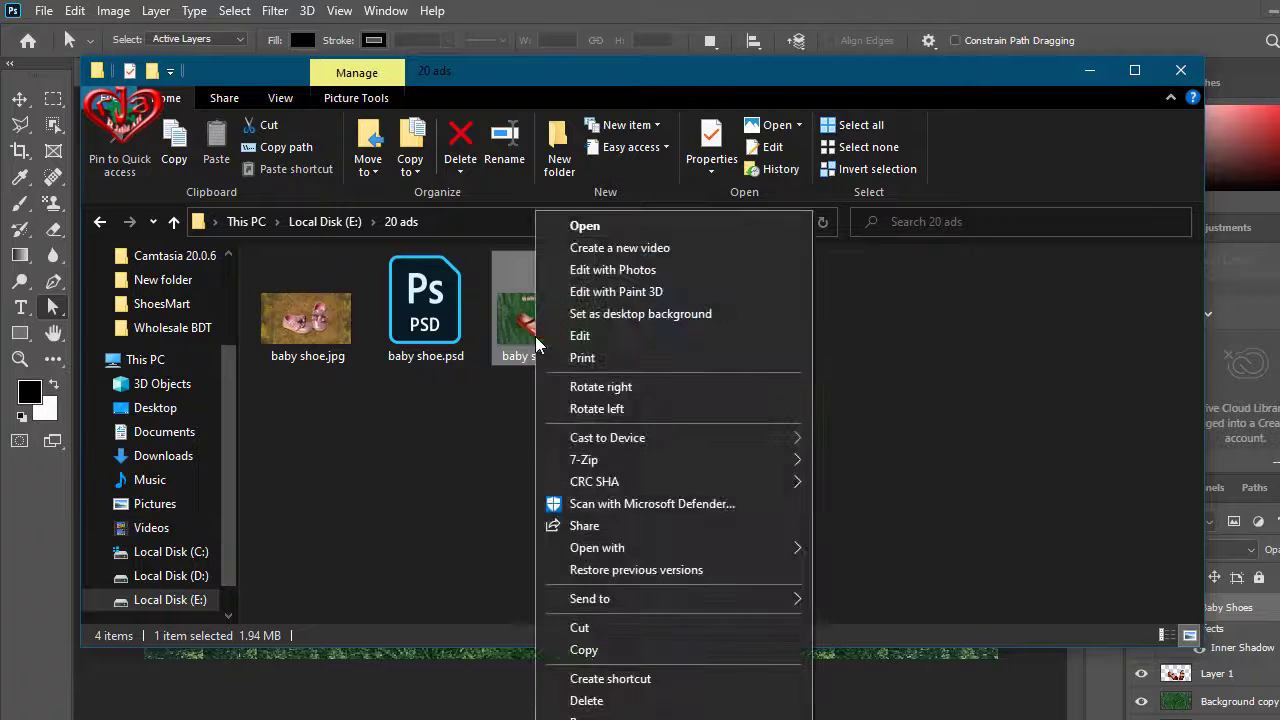
{"action": "left_click", "coordinate": [604, 236]}
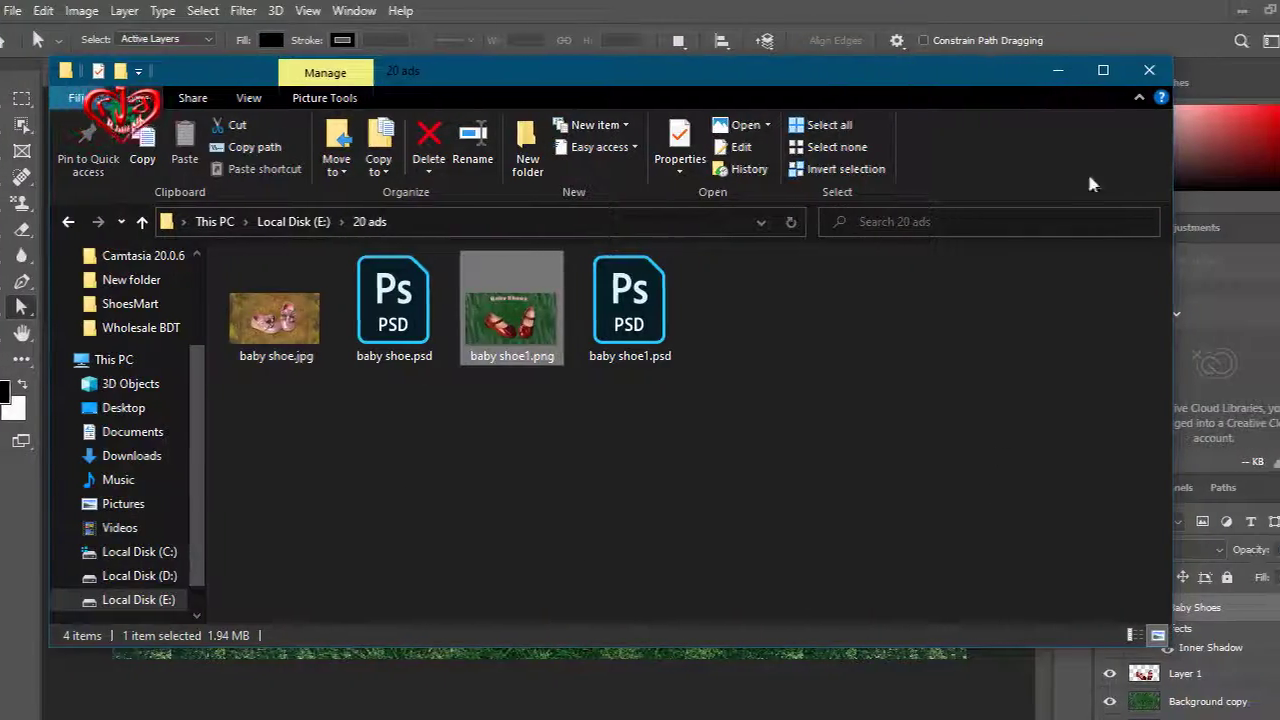
{"action": "left_click", "coordinate": [1122, 72]}
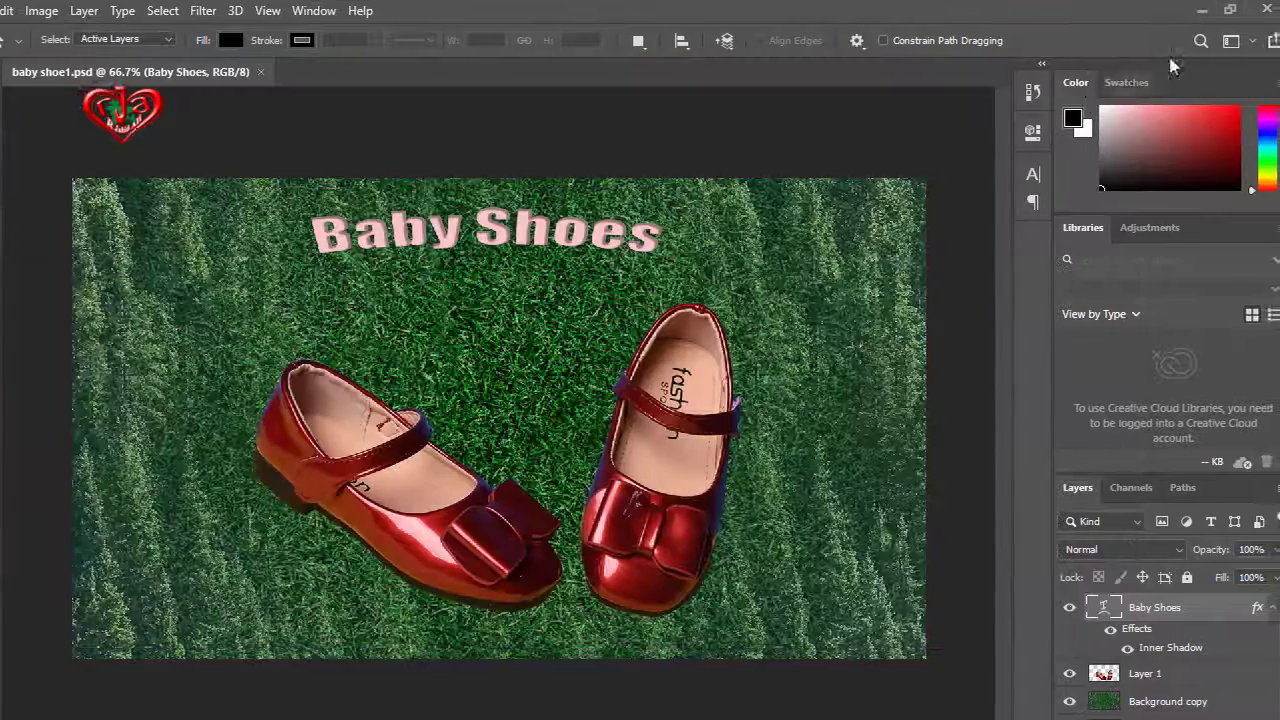
Close the baby shoe1.psd document and exit Photoshop.
{"action": "key", "text": "ctrl+w"}
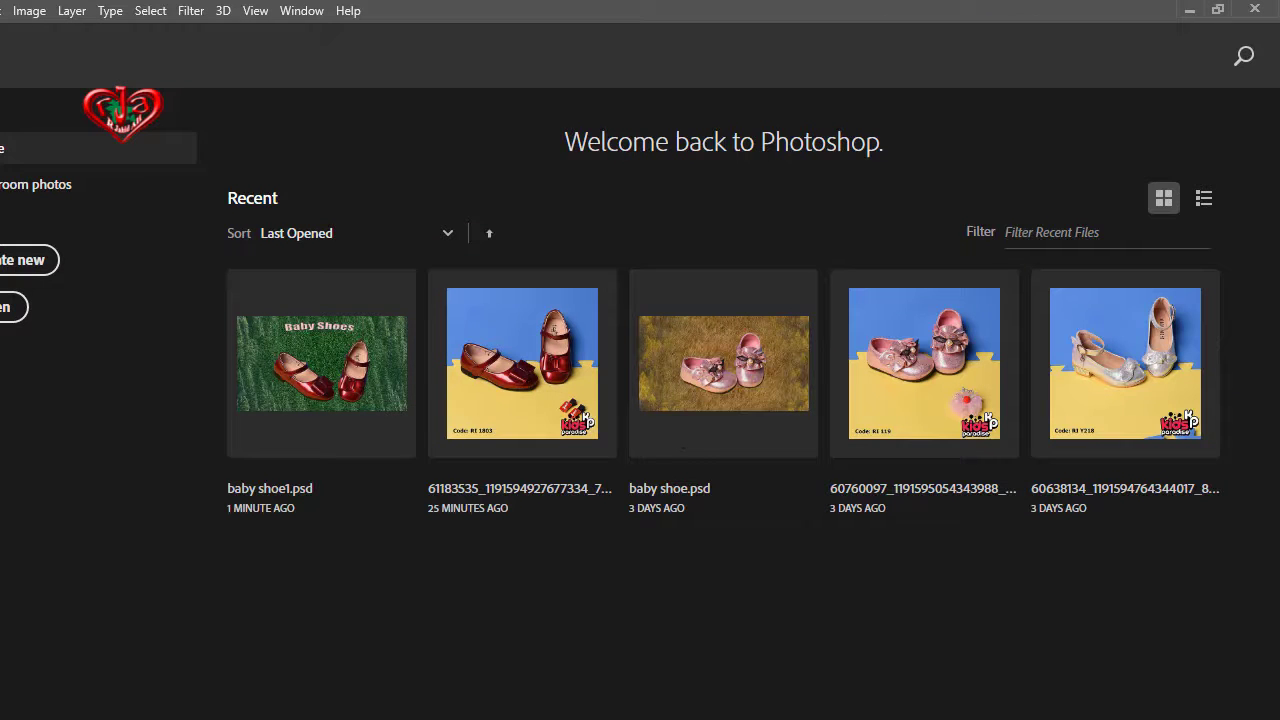
{"action": "left_click", "coordinate": [1258, 14]}
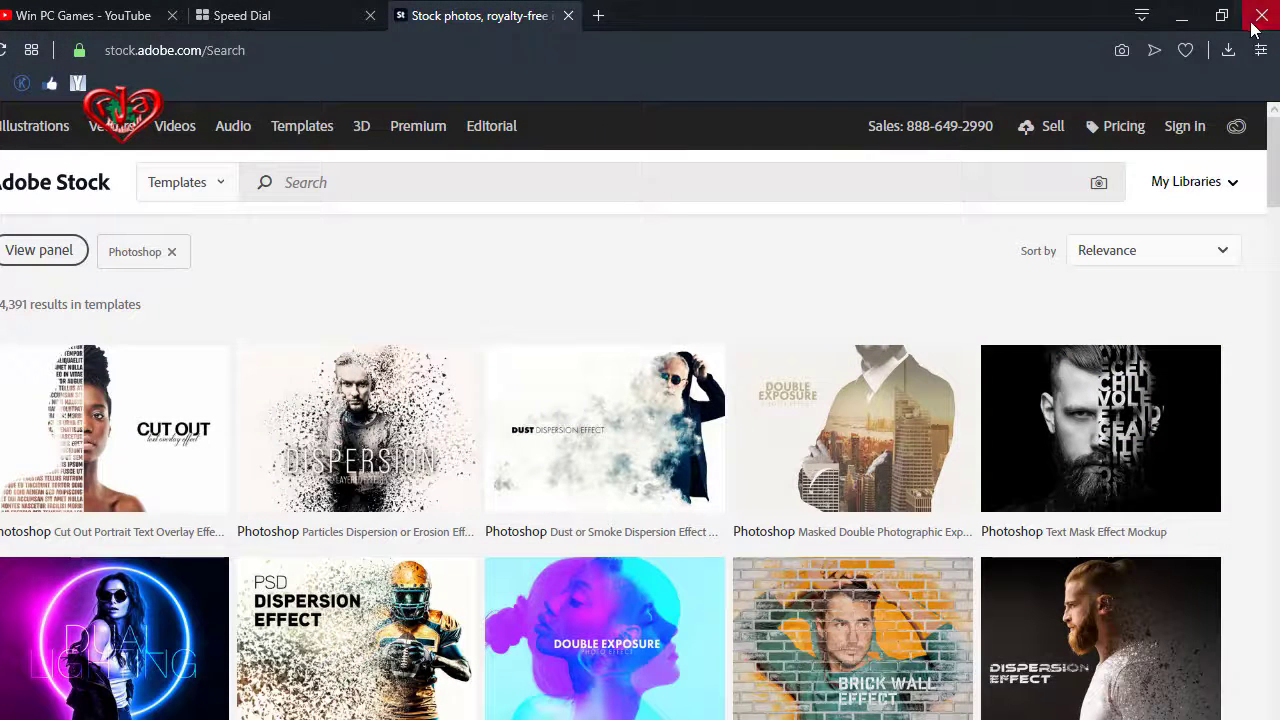
Close the Comodo Dragon window and confirm closing all three tabs.
{"action": "left_click", "coordinate": [1260, 15]}
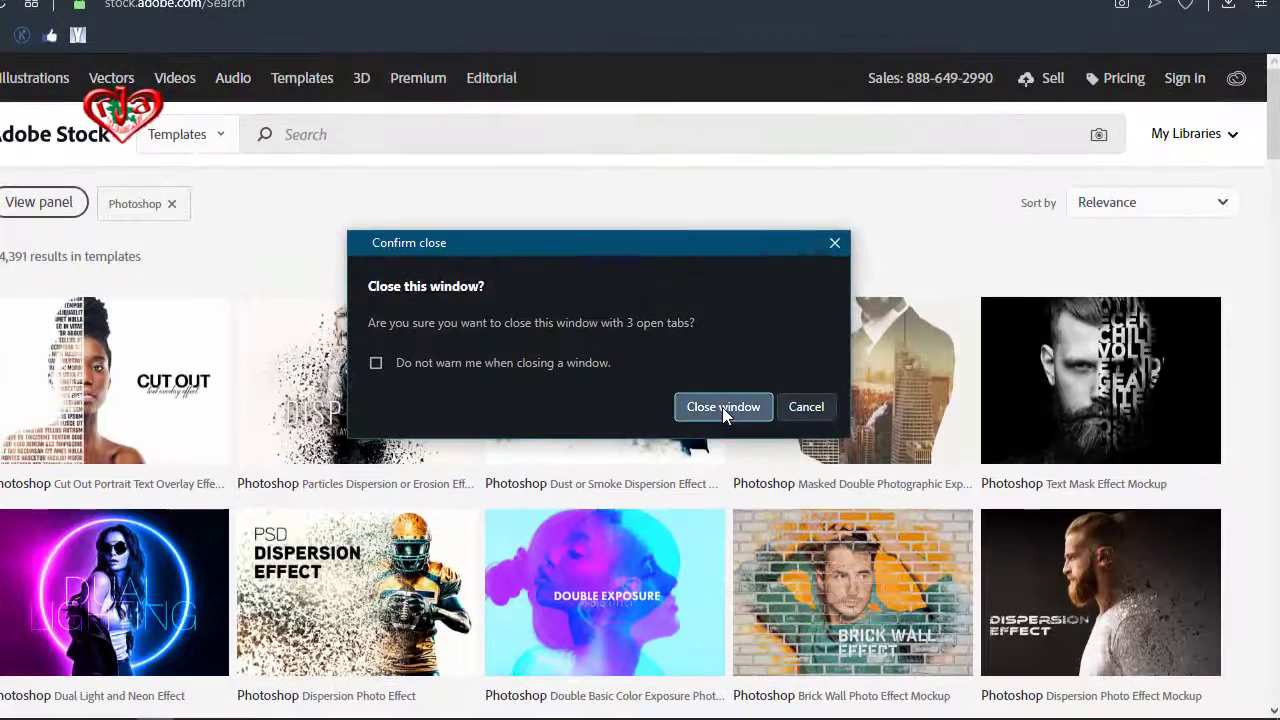
{"action": "left_click", "coordinate": [723, 424]}
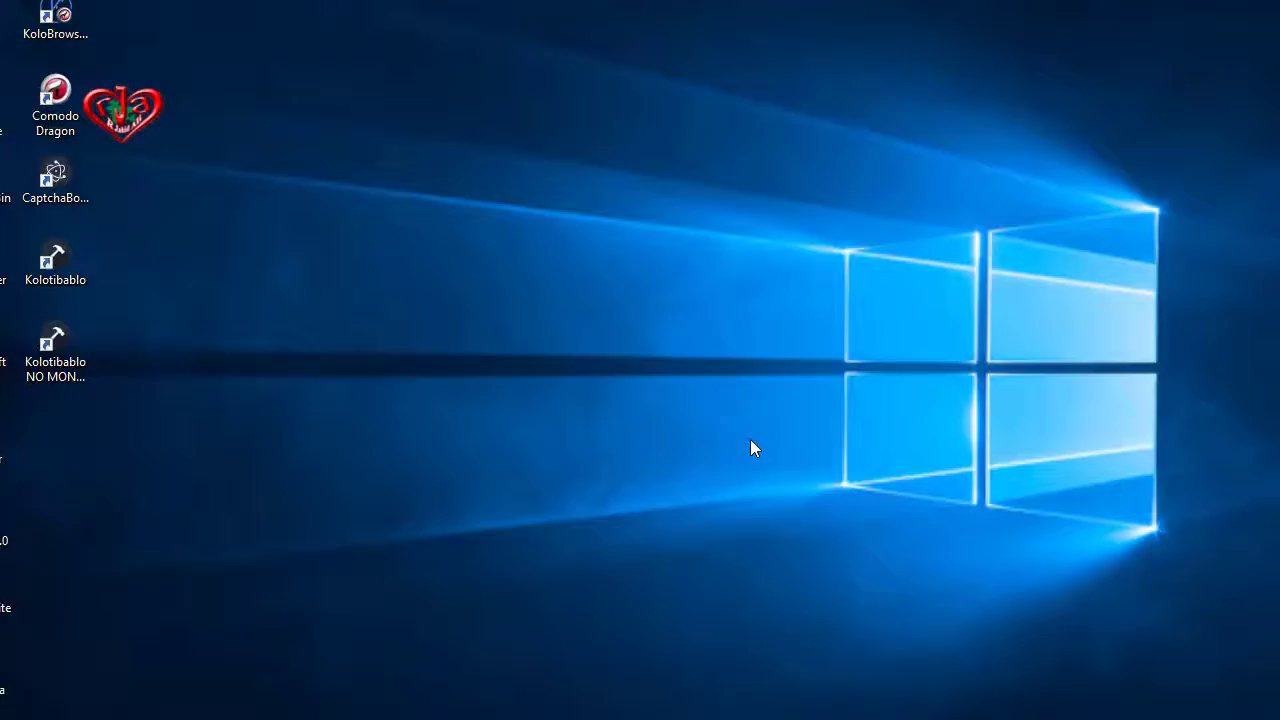